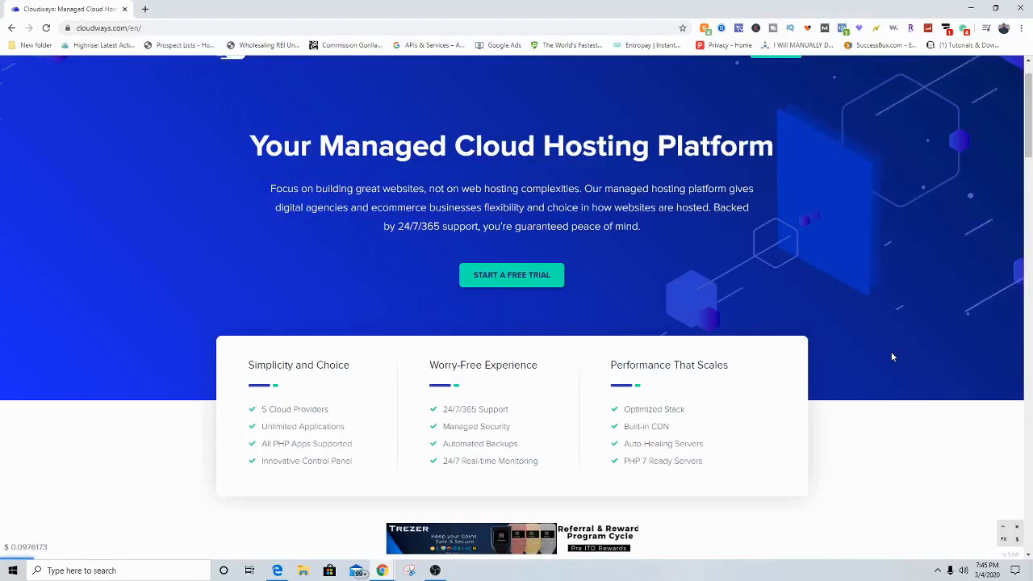
# Step: Dismiss the bottom ad banner and start a Cloudways free trial signup
pyautogui.click(1006, 541)
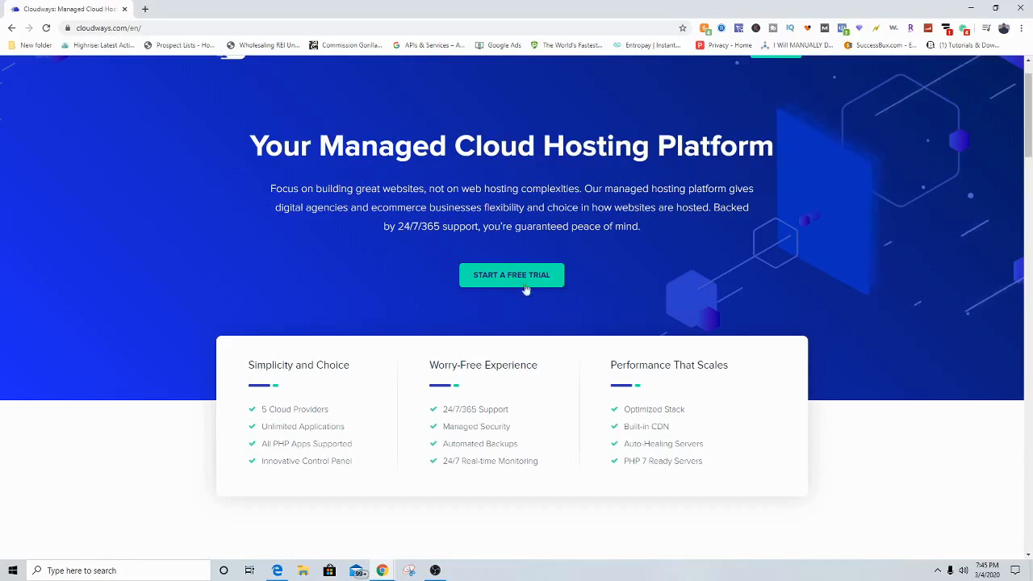
pyautogui.click(493, 282)
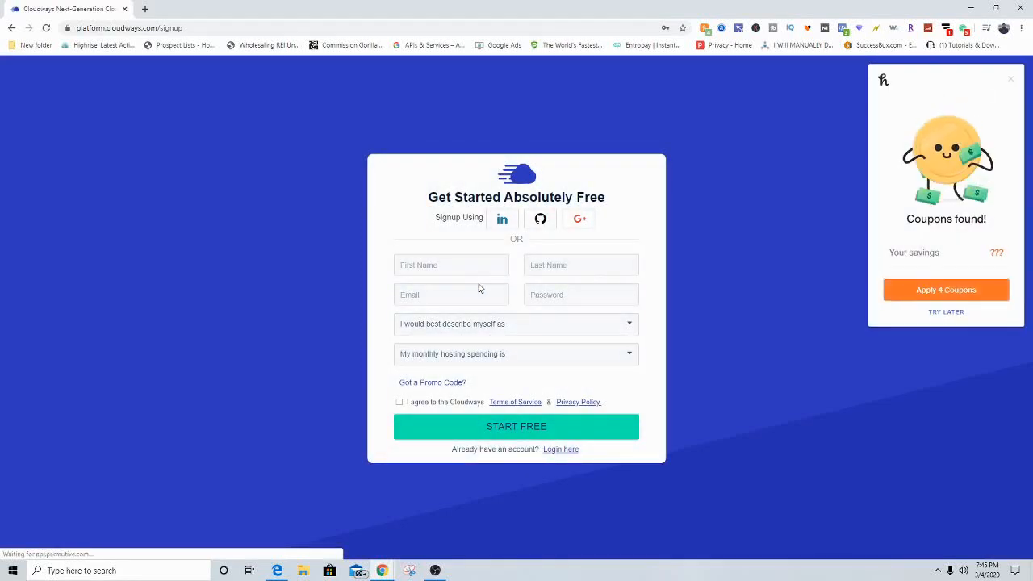
# Step: Close the coupons popup and set the profile to Other Businesses with $0 - $50 monthly spend
pyautogui.click(1010, 79)
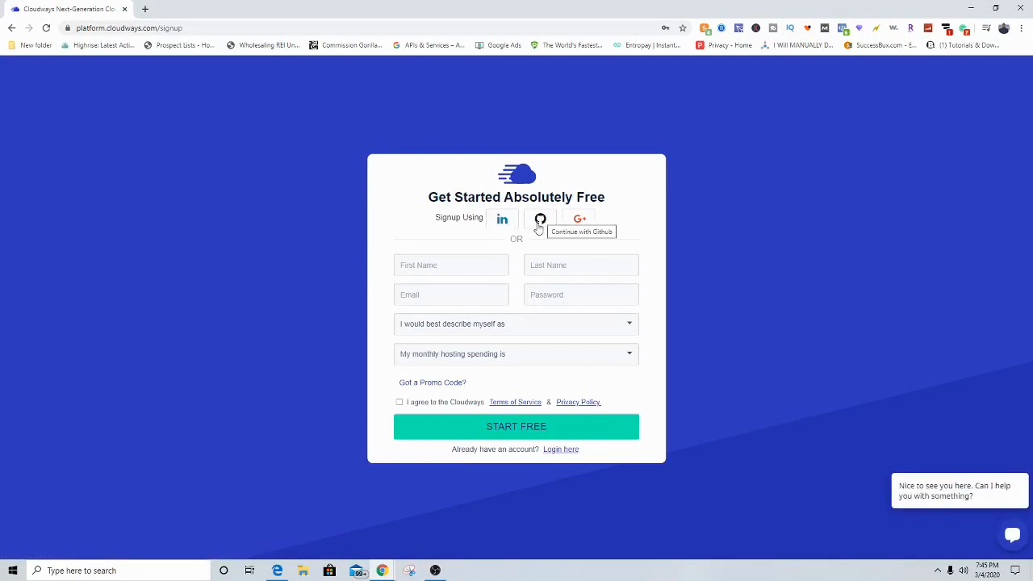
pyautogui.click(540, 226)
pyautogui.click(451, 328)
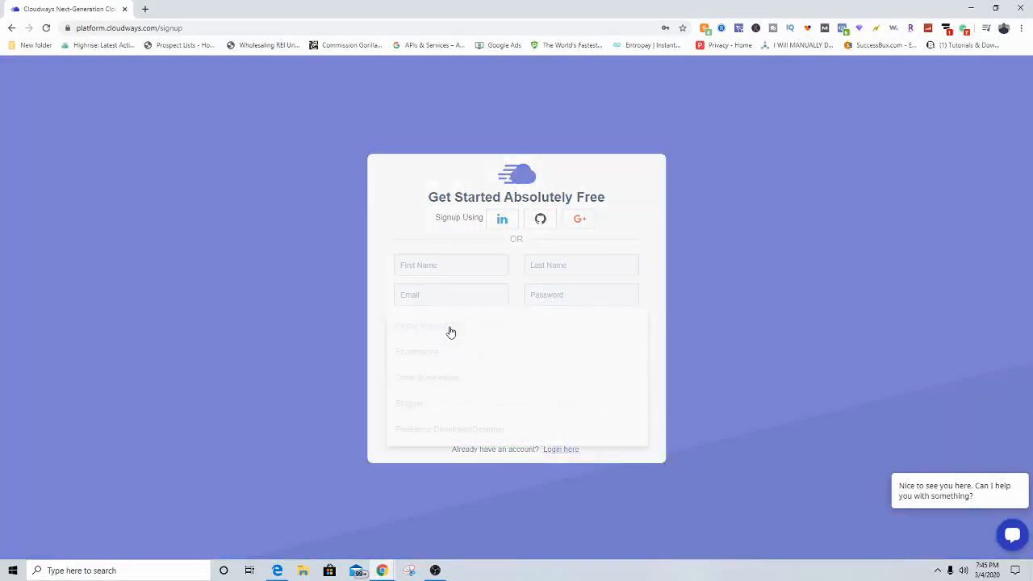
pyautogui.click(432, 379)
pyautogui.click(452, 355)
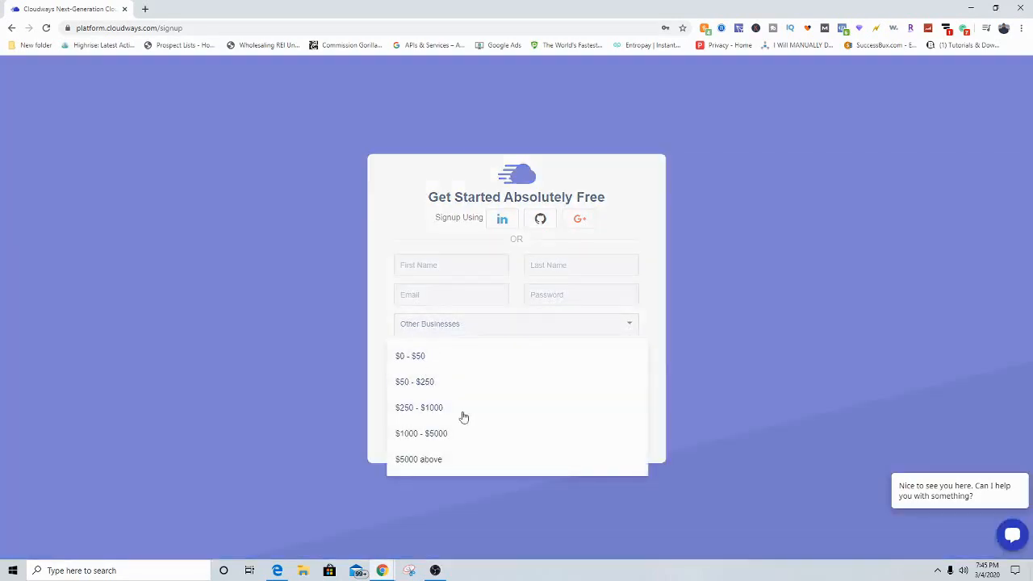
pyautogui.click(415, 360)
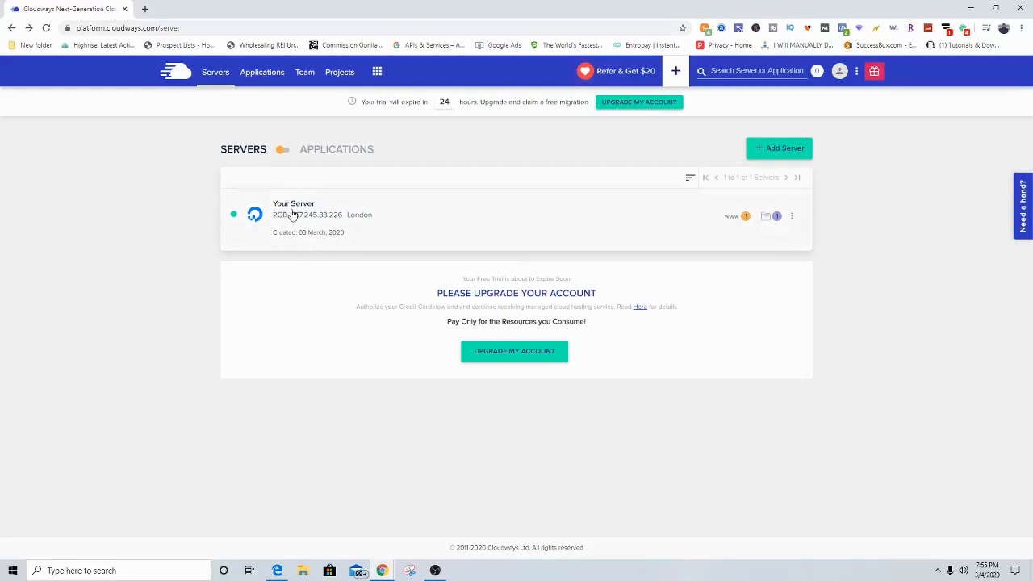
# Step: Open the 'Your Server' row to view its SFTP/SSH Master Credentials
pyautogui.click(287, 212)
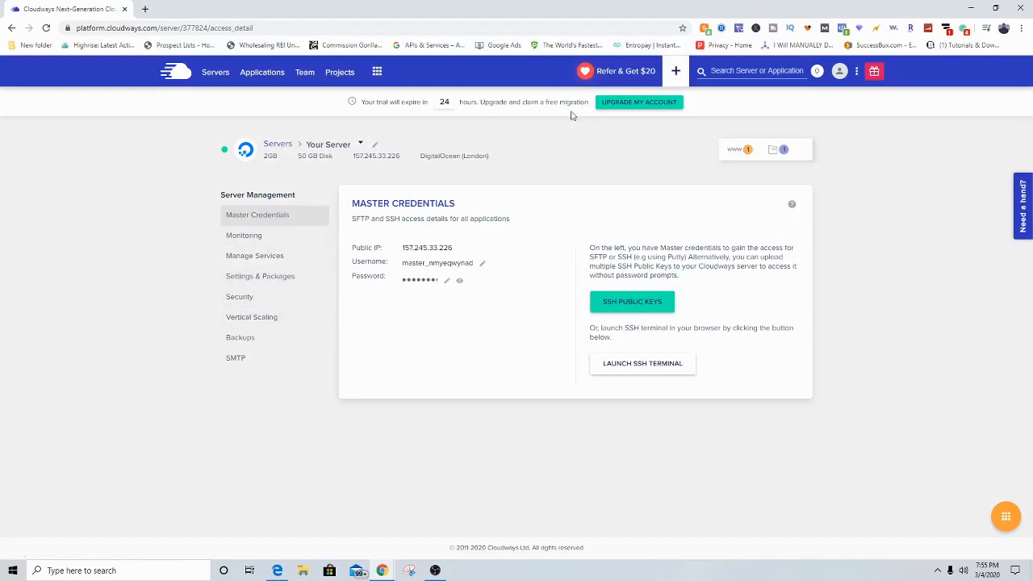
# Step: Log in to the WordPress admin in a new browser tab using the saved credentials
pyautogui.click(145, 9)
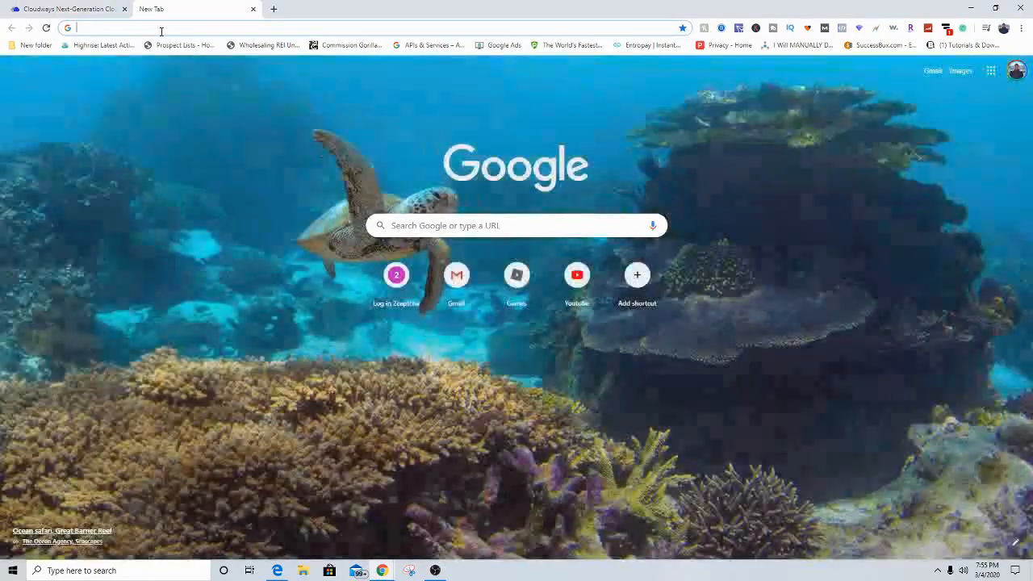
pyautogui.write('wor')
pyautogui.press('Return')
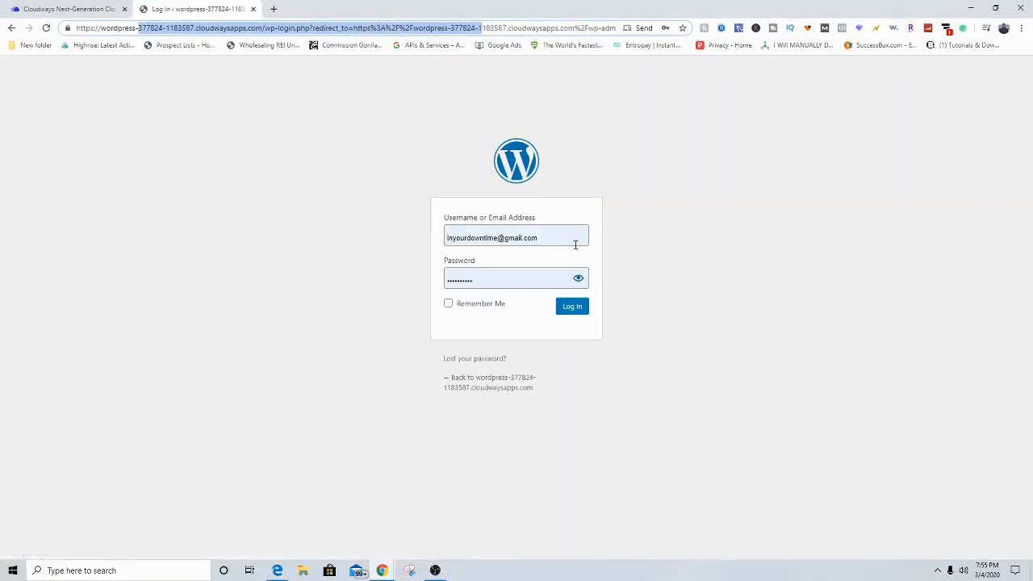
pyautogui.click(531, 239)
pyautogui.click(336, 229)
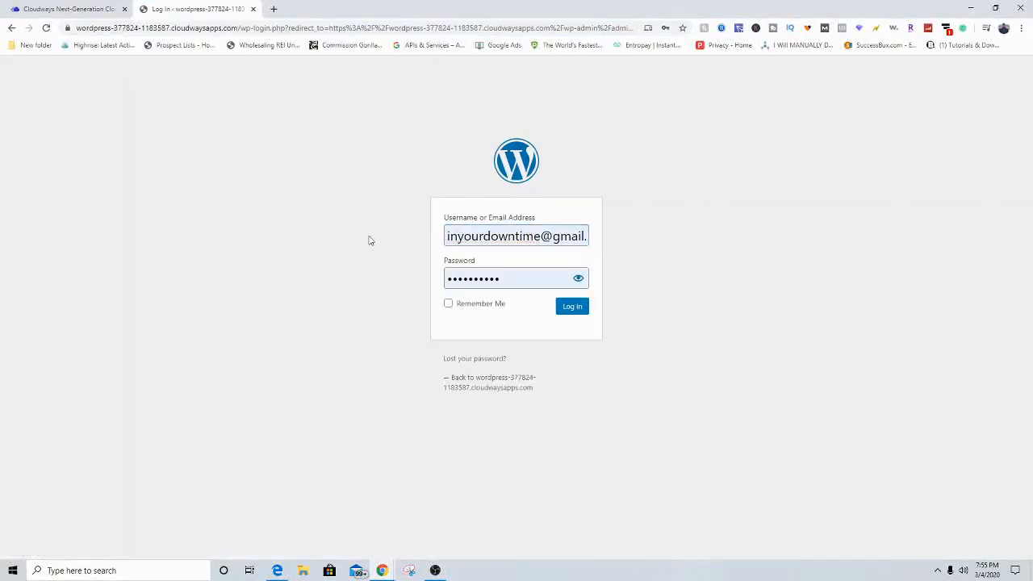
pyautogui.click(561, 311)
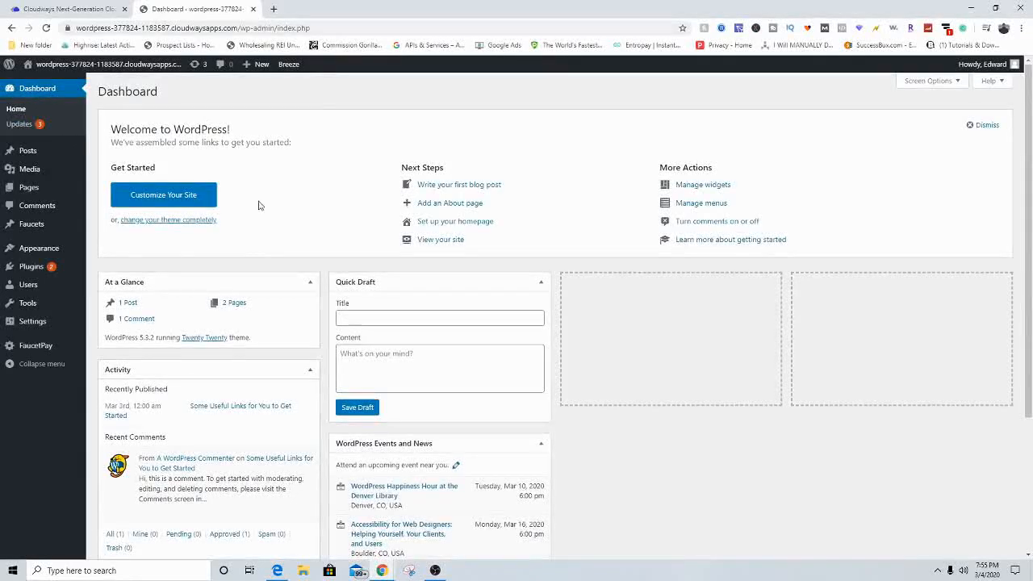
# Step: Scroll through the WordPress Dashboard and open the site's Pages list
pyautogui.scroll(-2, 293, 279)
pyautogui.scroll(2, 252, 256)
pyautogui.click(34, 195)
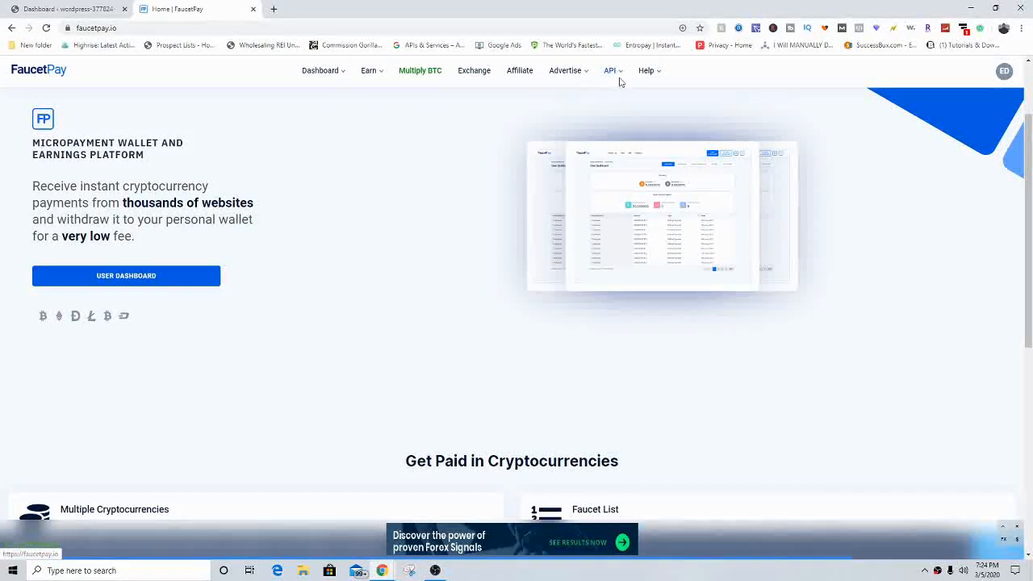
# Step: View FaucetPay's Faucet Scripts page with the ad bar temporarily disabled, then return to WordPress
pyautogui.moveTo(611, 72)
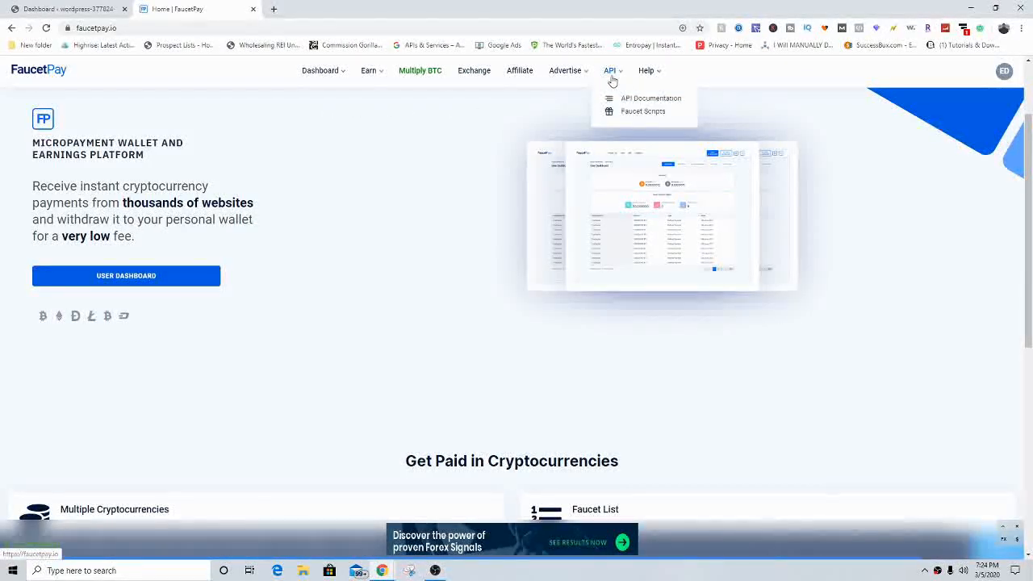
pyautogui.click(664, 118)
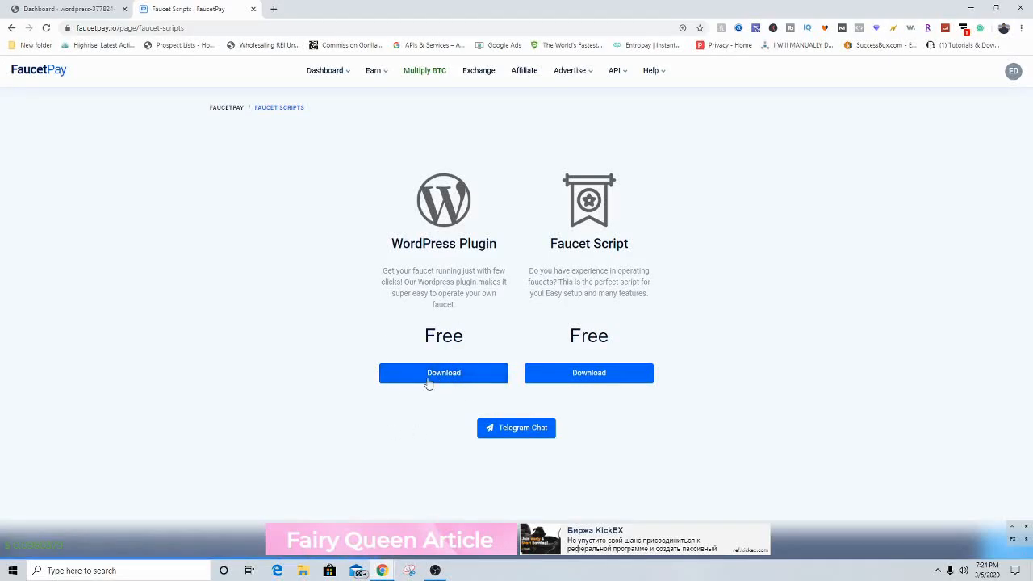
pyautogui.click(1026, 526)
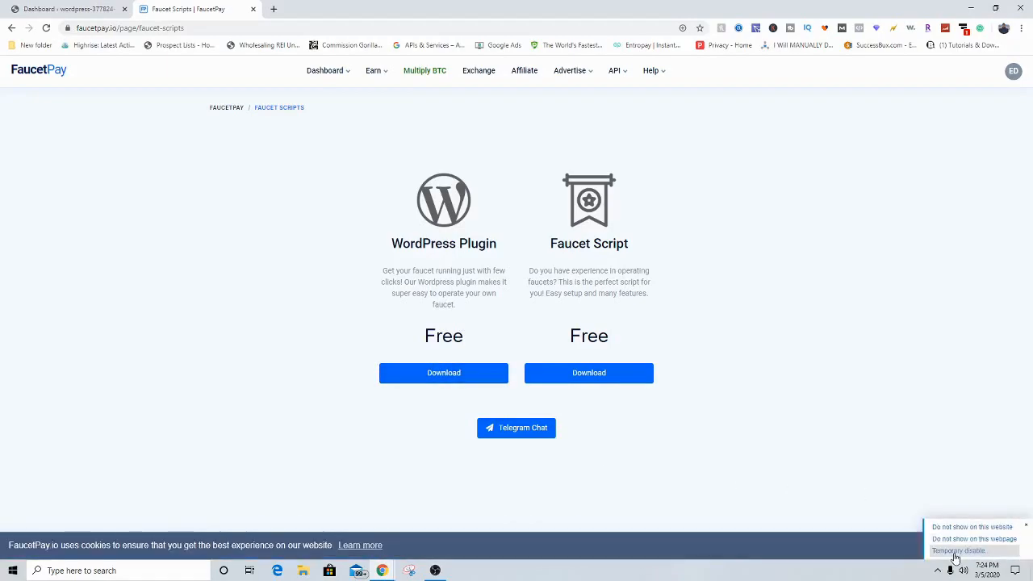
pyautogui.click(956, 551)
pyautogui.click(50, 7)
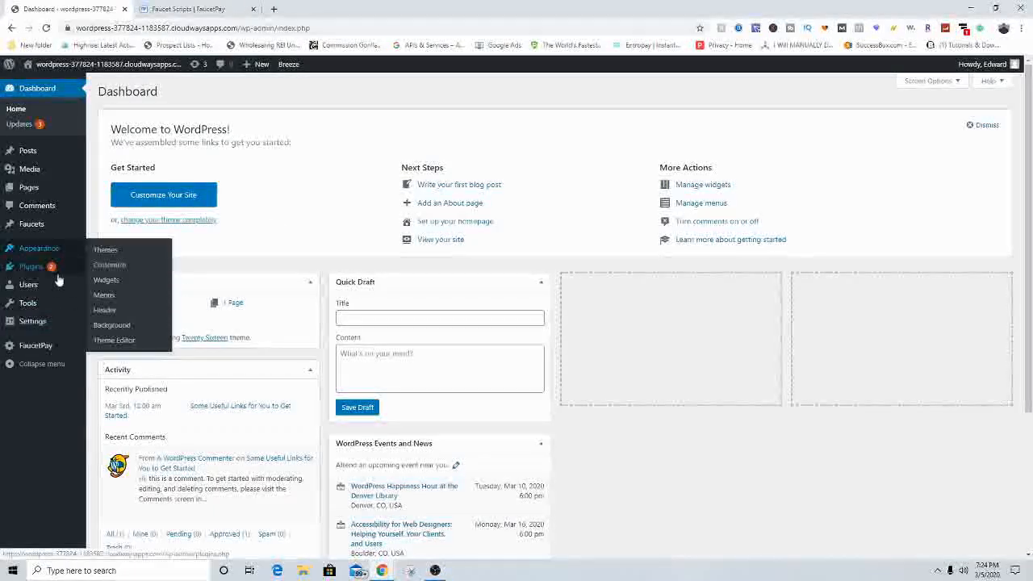
# Step: Go to Plugins > Add New and reveal the Upload Plugin area
pyautogui.moveTo(46, 278)
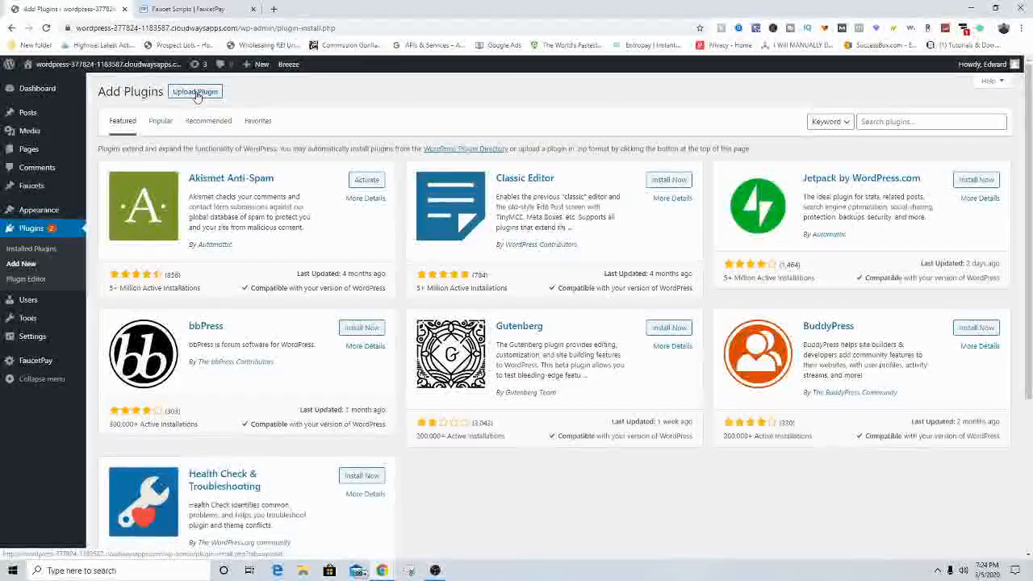
pyautogui.click(195, 92)
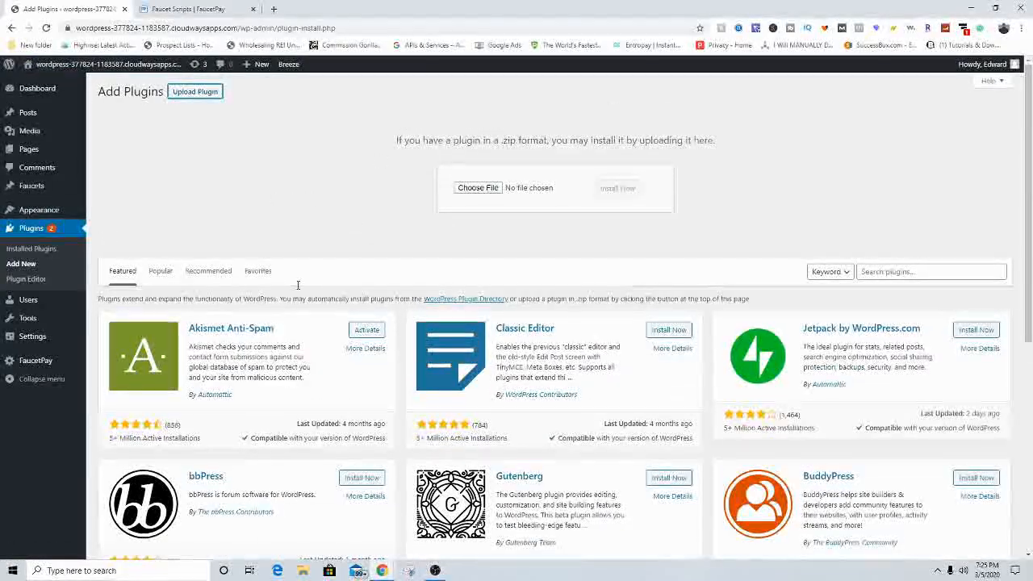
# Step: Open the FaucetPay faucet Claims settings, leaving Extra ad on claim at Nothing
pyautogui.click(40, 363)
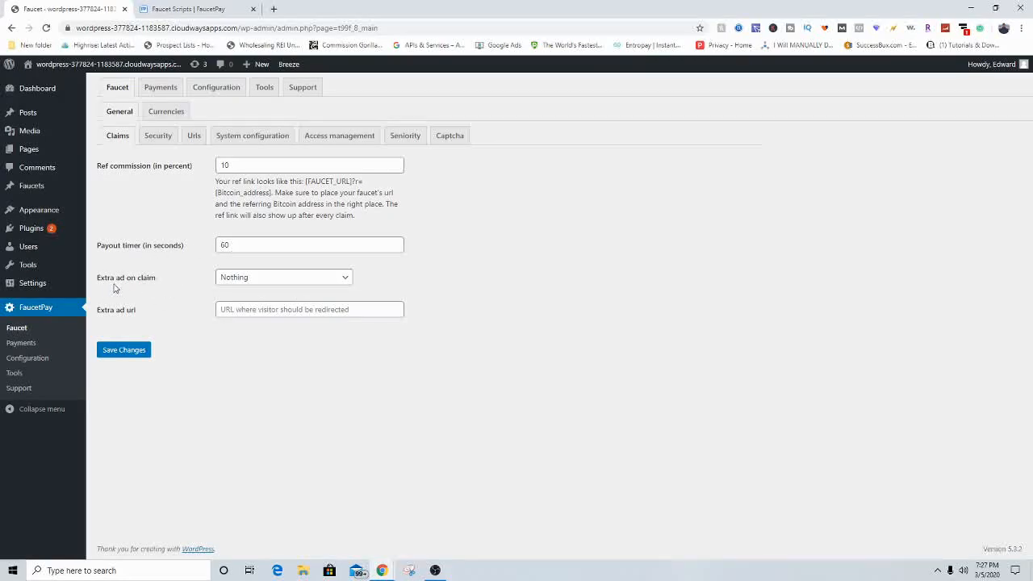
pyautogui.click(233, 281)
pyautogui.click(376, 376)
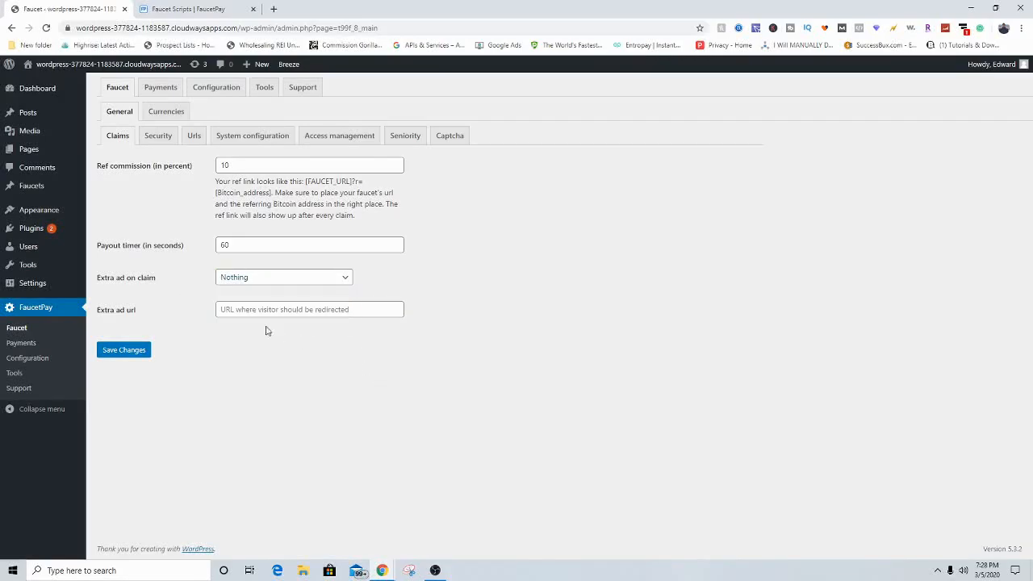
pyautogui.click(244, 279)
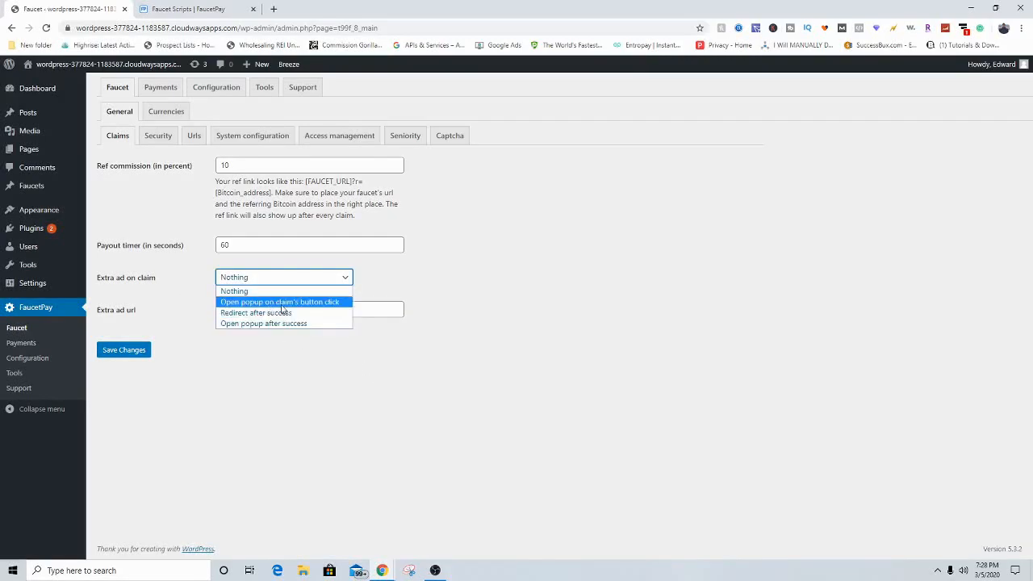
pyautogui.click(509, 353)
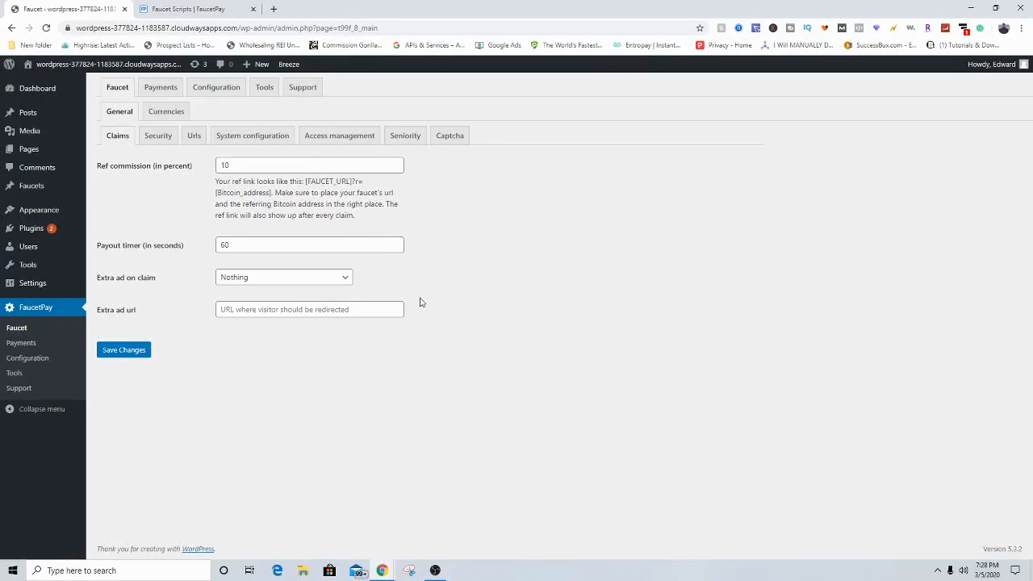
pyautogui.click(307, 309)
pyautogui.press('Escape')
# Step: Keep the extra ad URL blank and switch to the faucet's Security settings
pyautogui.click(299, 280)
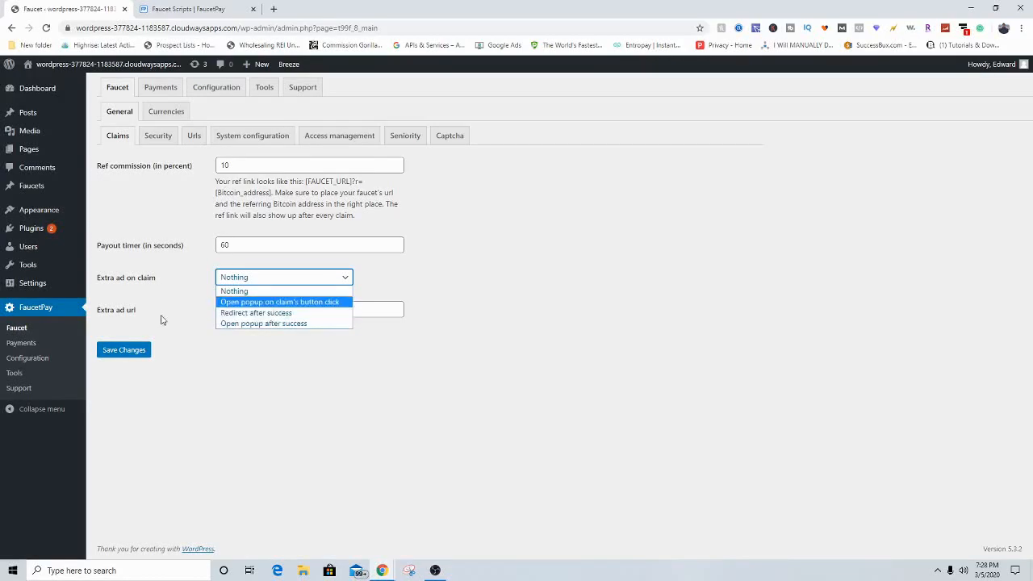
pyautogui.click(467, 302)
pyautogui.click(250, 311)
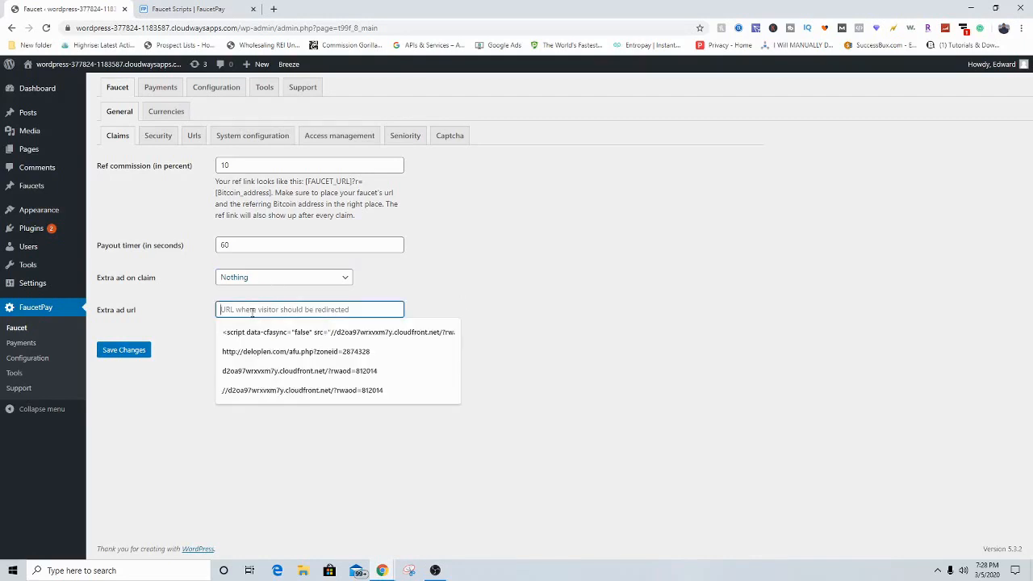
pyautogui.click(434, 281)
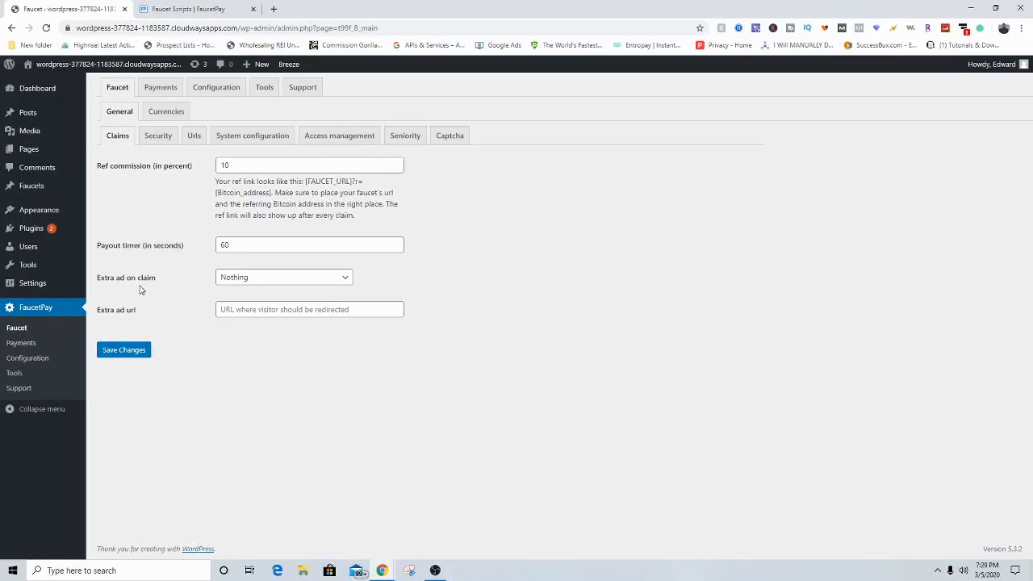
pyautogui.click(158, 137)
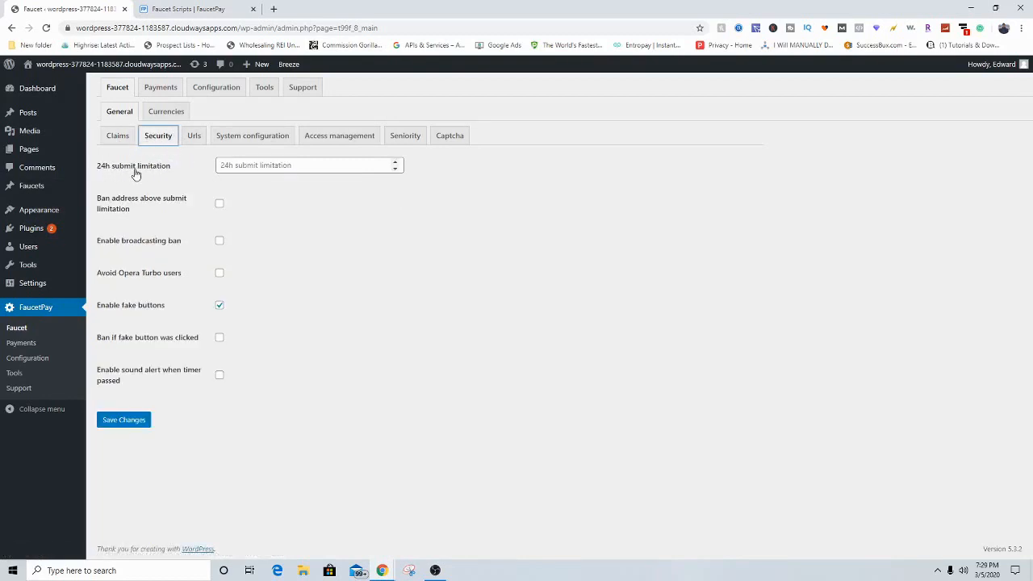
# Step: Set the 24h submit limitation to 8, enable the timer-passed sound alert, and save
pyautogui.click(252, 168)
pyautogui.click(272, 204)
pyautogui.click(266, 165)
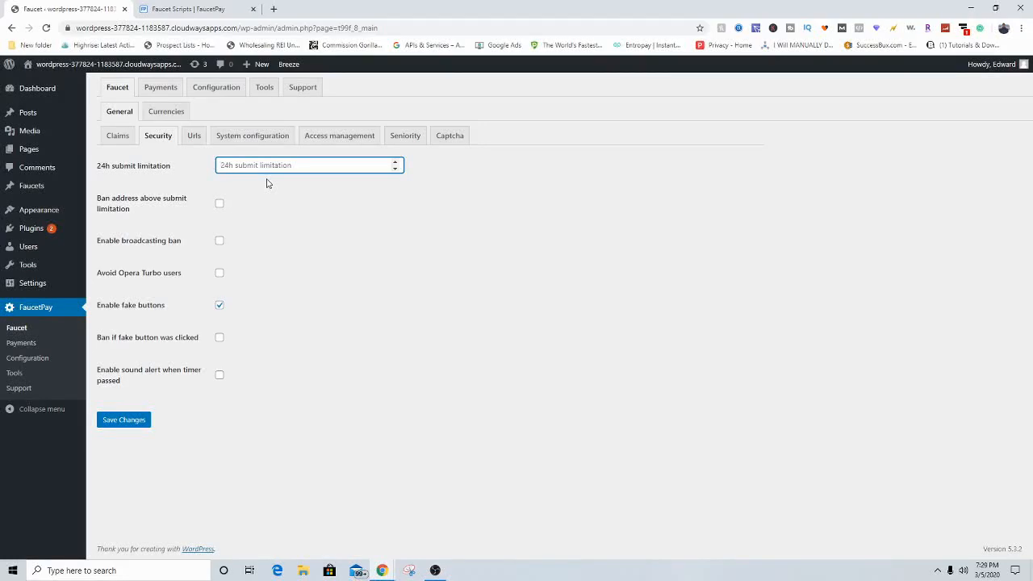
pyautogui.write('8')
pyautogui.click(251, 203)
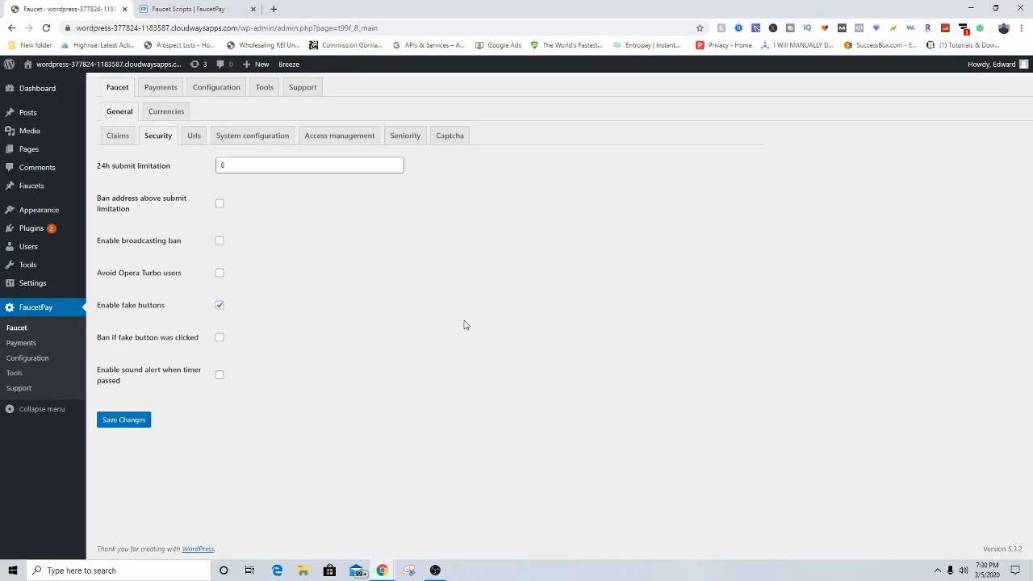
pyautogui.click(218, 374)
pyautogui.click(120, 420)
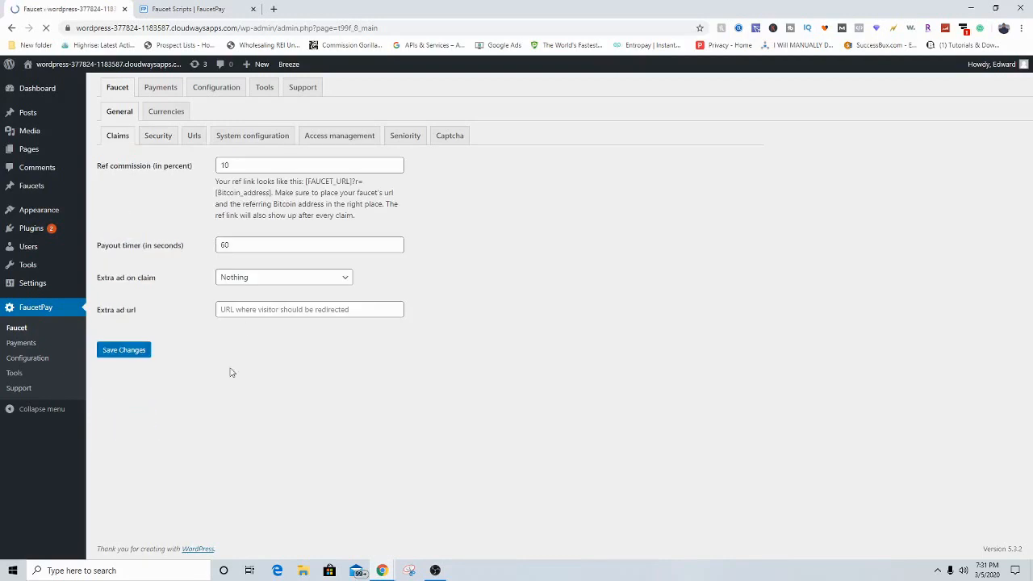
# Step: On the Urls tab, replace index.php with btc in the Faucet page path, then view System configuration
pyautogui.click(193, 139)
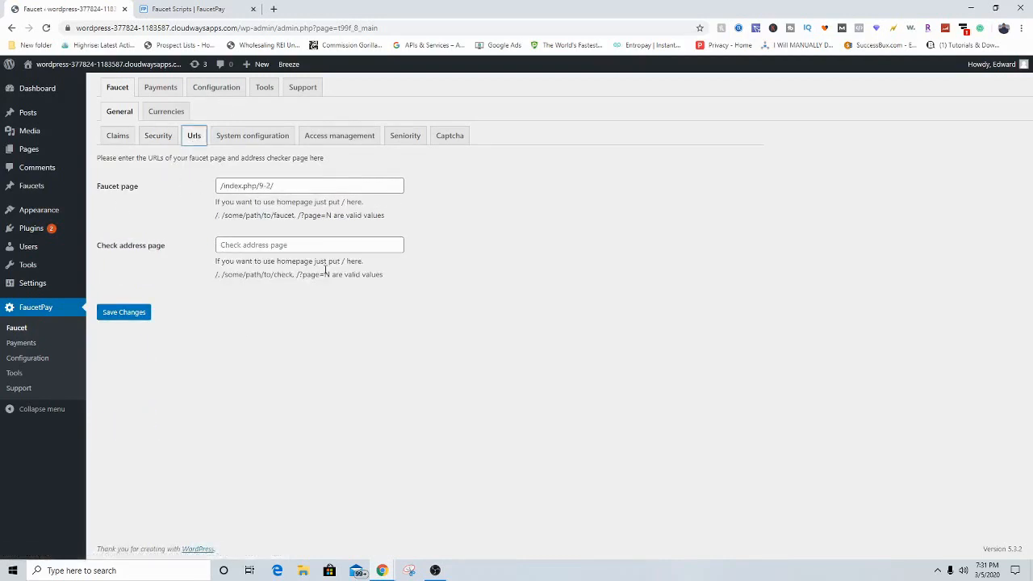
pyautogui.moveTo(97, 186); pyautogui.dragTo(135, 189)
pyautogui.click(134, 192)
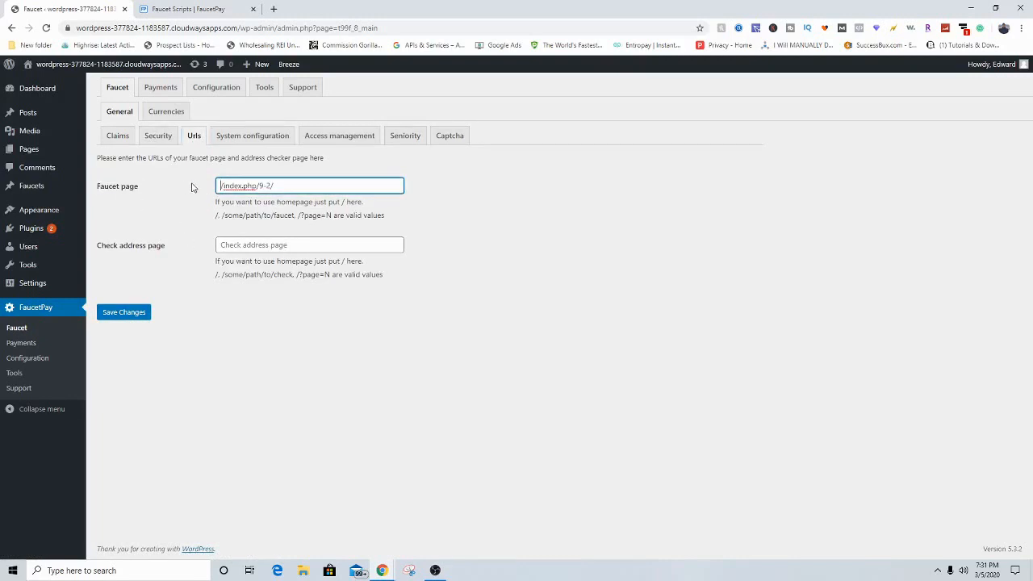
pyautogui.moveTo(305, 186); pyautogui.dragTo(189, 189)
pyautogui.click(309, 201)
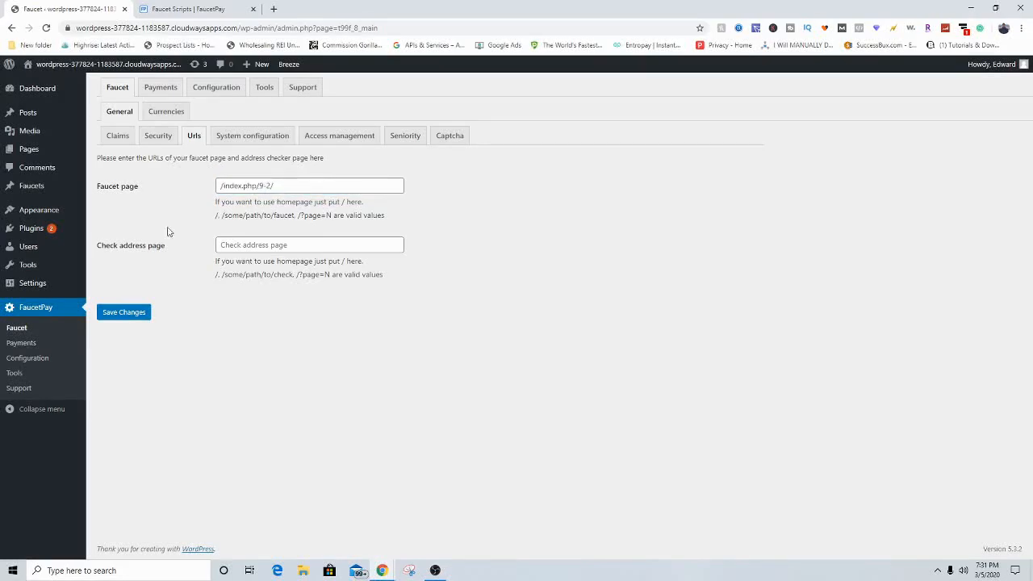
pyautogui.moveTo(277, 185)
pyautogui.mouseDown()
pyautogui.moveTo(180, 193)
pyautogui.moveTo(277, 185)
pyautogui.moveTo(258, 187)
pyautogui.mouseUp()
pyautogui.click(180, 193)
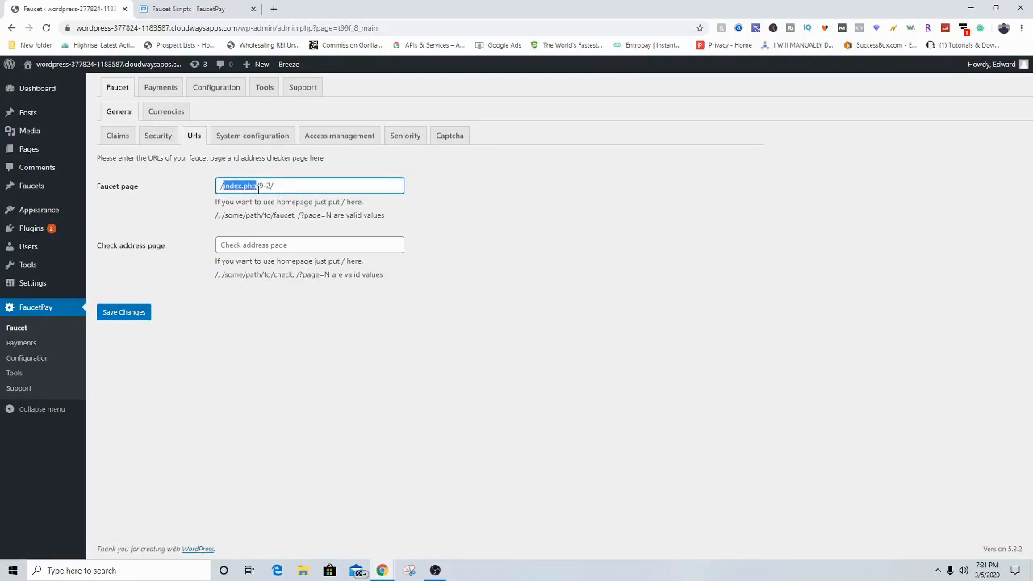
pyautogui.write('btc')
pyautogui.moveTo(249, 187); pyautogui.dragTo(229, 186)
pyautogui.click(261, 190)
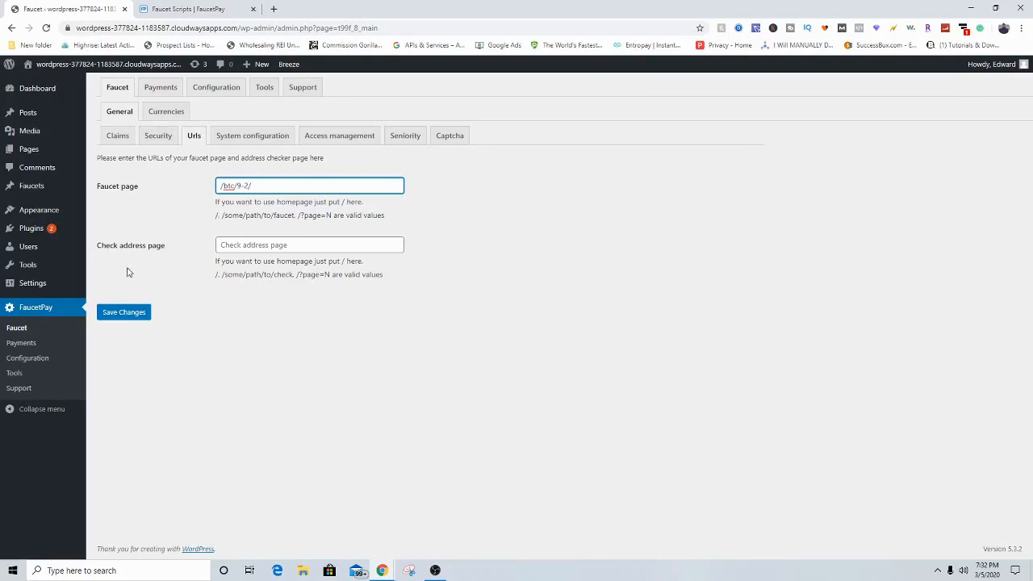
pyautogui.click(251, 142)
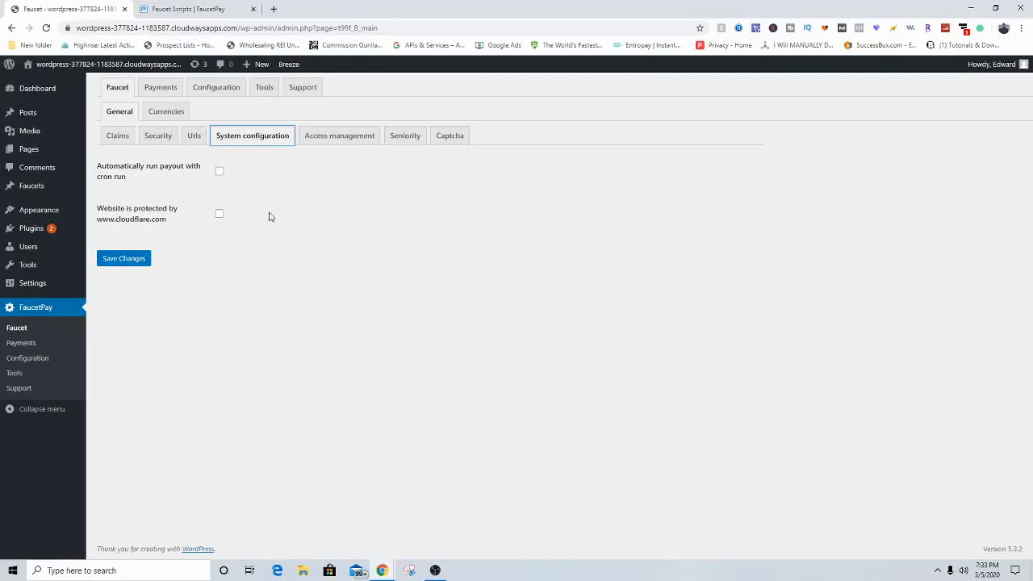
# Step: Show the faucet's Access management settings, leaving 'Allow only registered users' unchecked
pyautogui.click(326, 143)
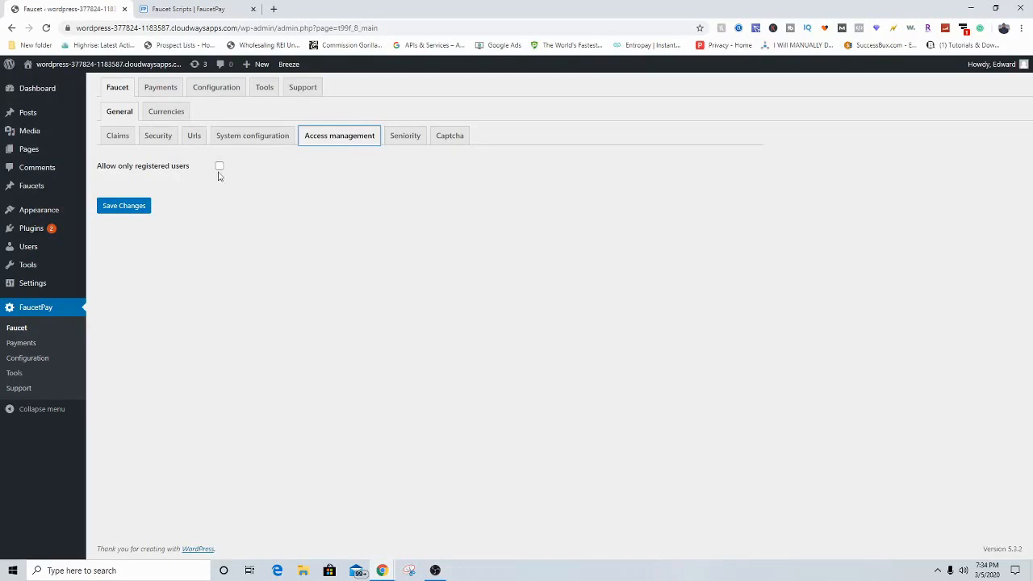
# Step: On the Seniority settings, set seniority to reset after 3 days
pyautogui.click(404, 135)
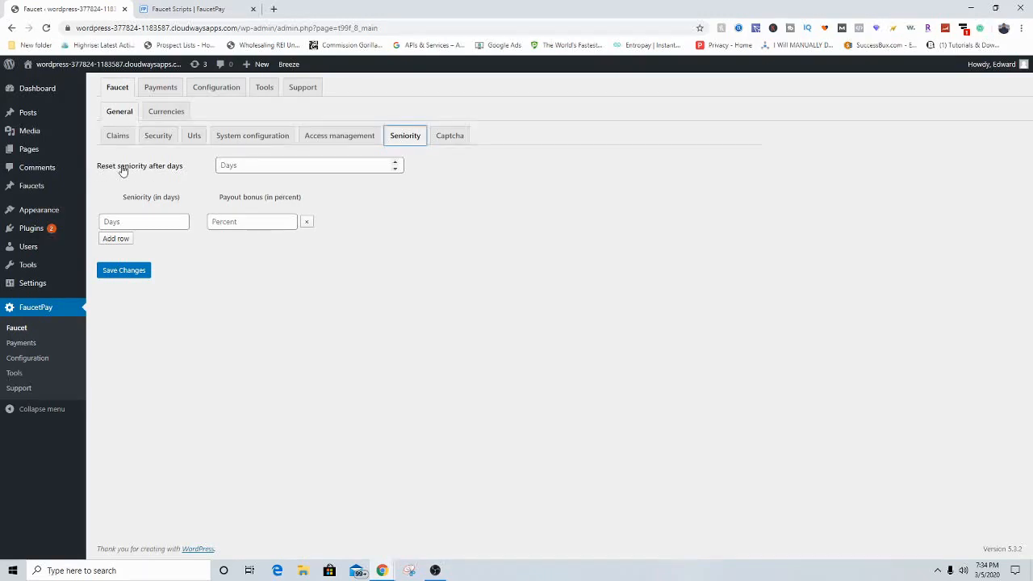
pyautogui.click(247, 165)
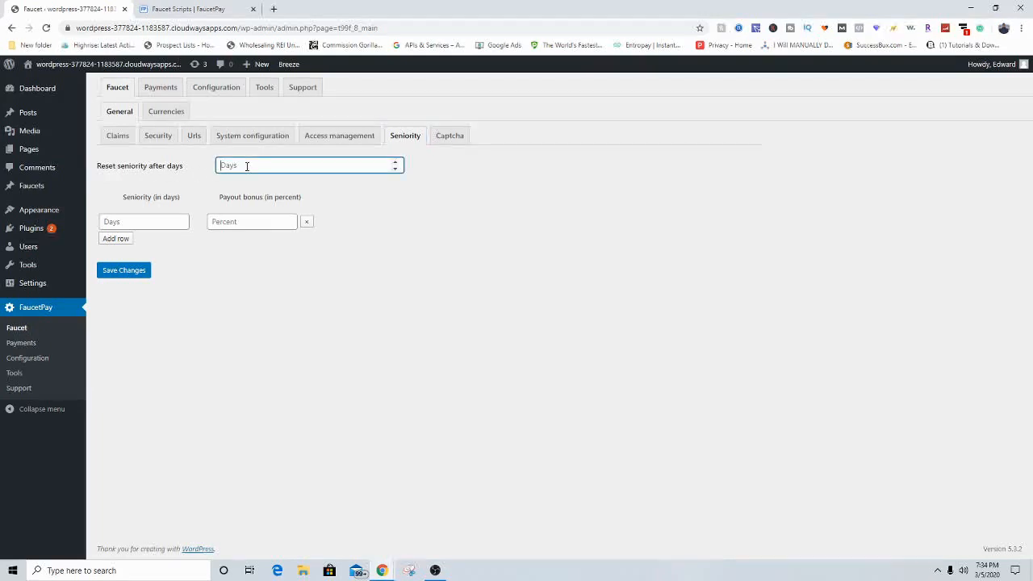
pyautogui.write('5')
pyautogui.press('BackSpace')
pyautogui.write('3')
pyautogui.click(322, 194)
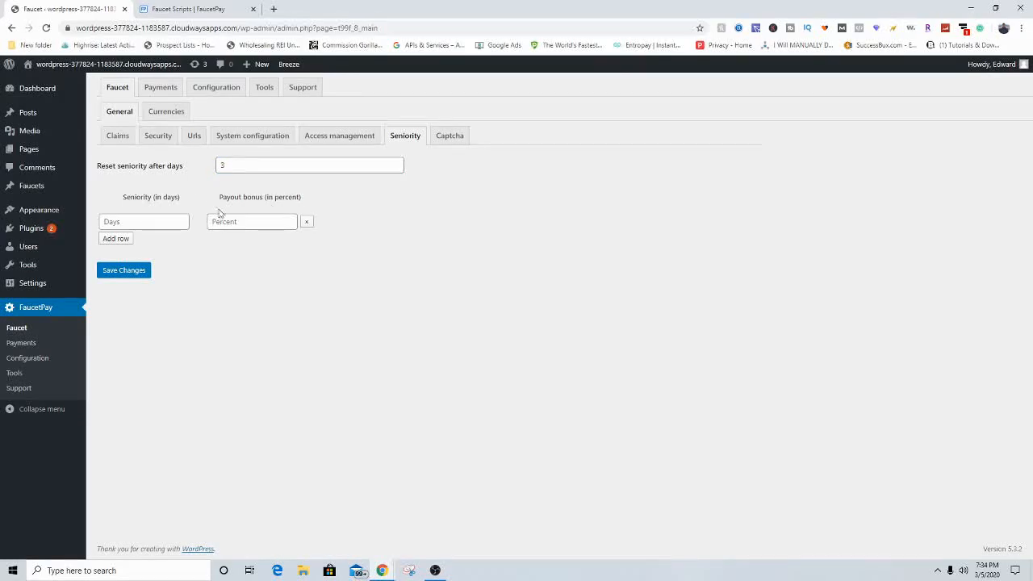
# Step: Fill the first bonus row with 0 days at 0%, and add a second row for 1 day
pyautogui.click(140, 218)
pyautogui.write('0')
pyautogui.click(262, 221)
pyautogui.write('0')
pyautogui.click(121, 239)
pyautogui.click(115, 241)
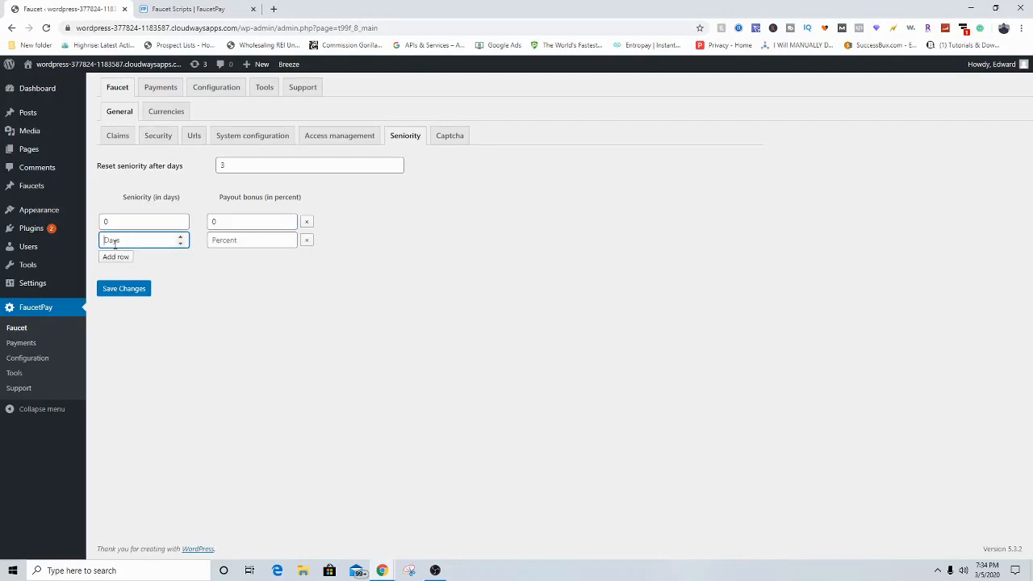
pyautogui.write('1')
pyautogui.click(232, 240)
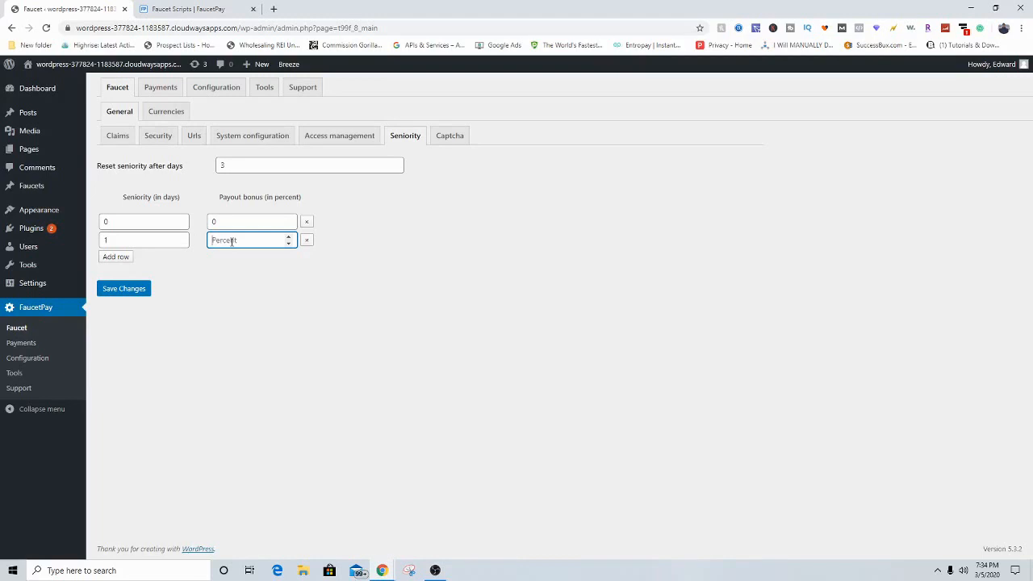
# Step: Give the 1-day row a 5% bonus and add rows for 2 days/10%, 3/15% and 7/50%
pyautogui.write('5')
pyautogui.click(116, 257)
pyautogui.click(113, 258)
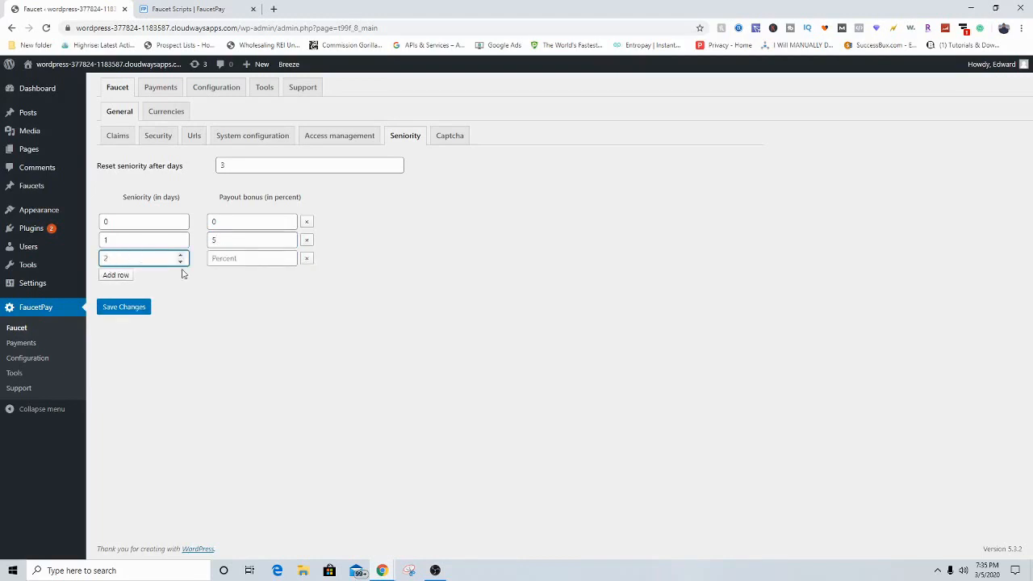
pyautogui.click(236, 259)
pyautogui.write('10')
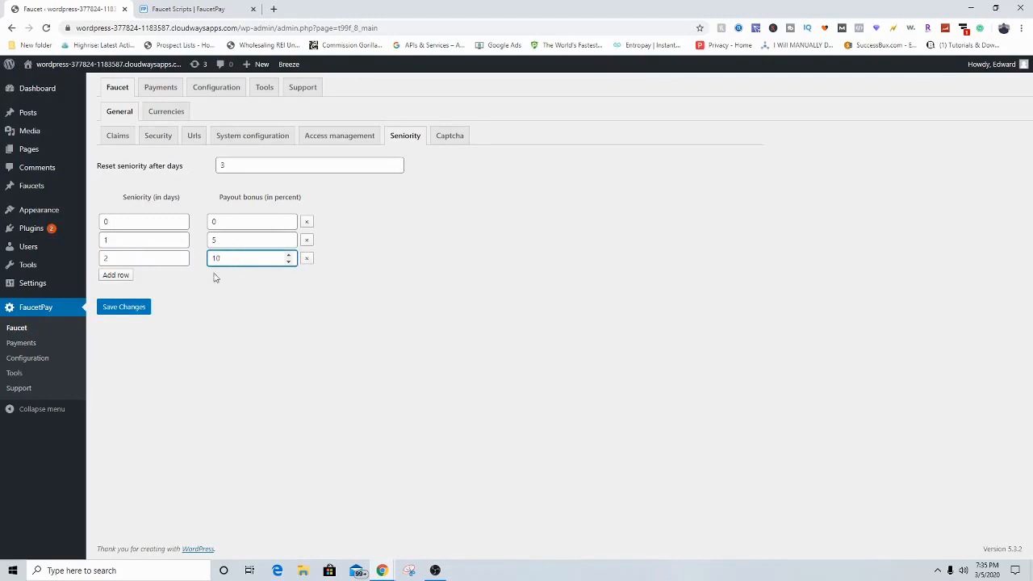
pyautogui.click(118, 275)
pyautogui.click(130, 276)
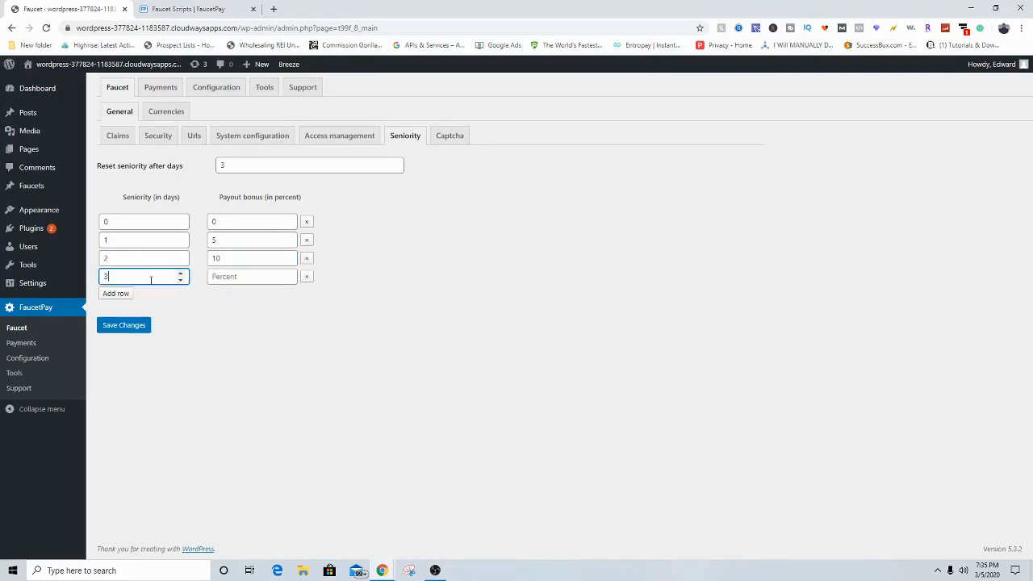
pyautogui.click(230, 279)
pyautogui.write('15')
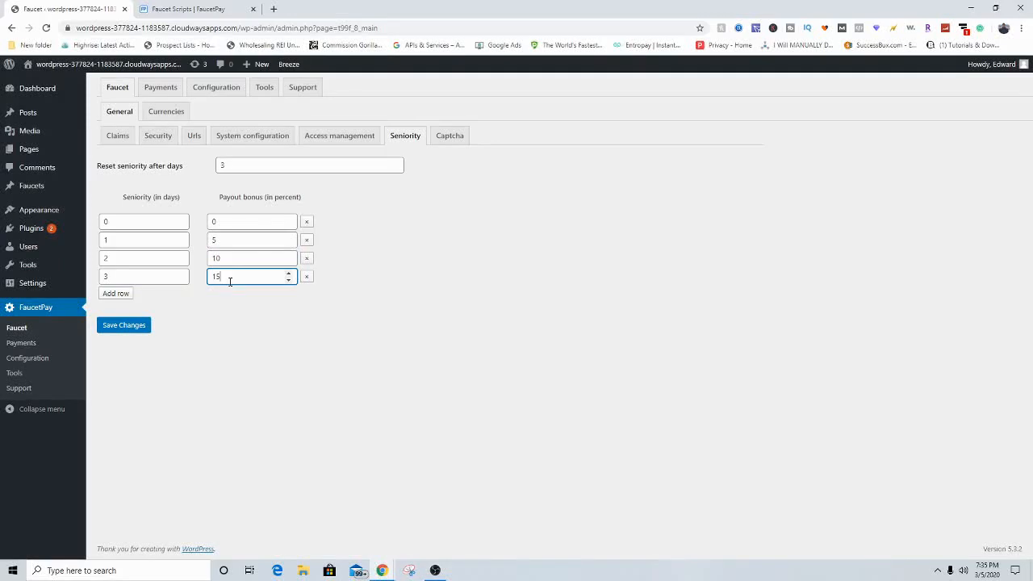
pyautogui.click(117, 293)
pyautogui.click(134, 292)
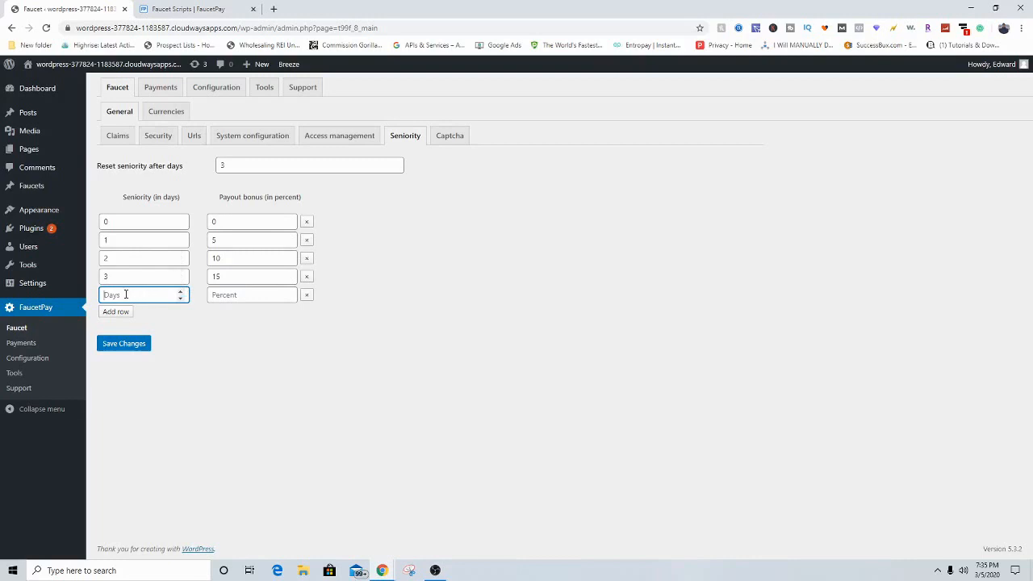
pyautogui.click(240, 296)
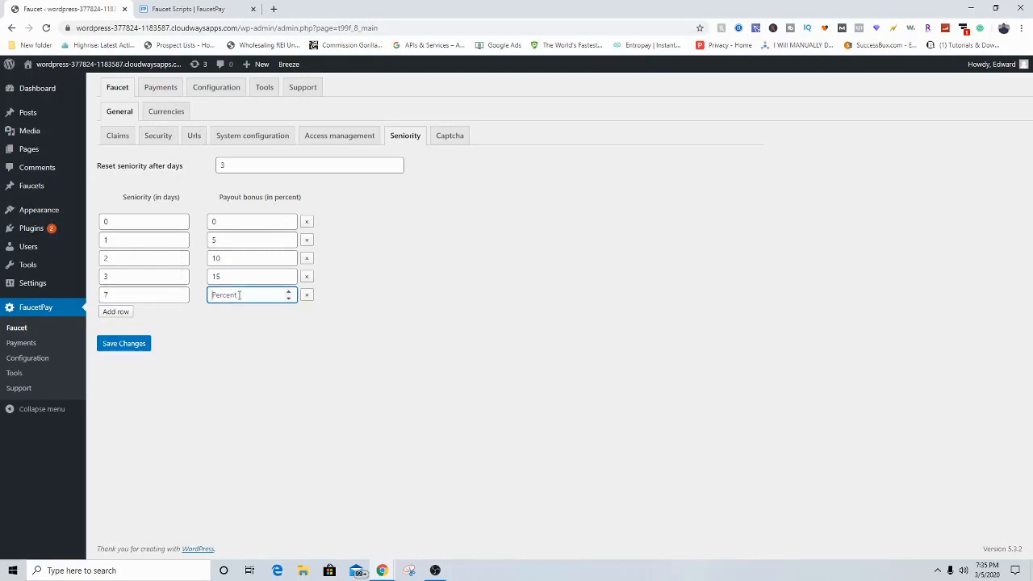
pyautogui.write('50')
# Step: Add the final seniority rows: 28 days at 60% and 100 days at 100%
pyautogui.click(121, 313)
pyautogui.click(128, 313)
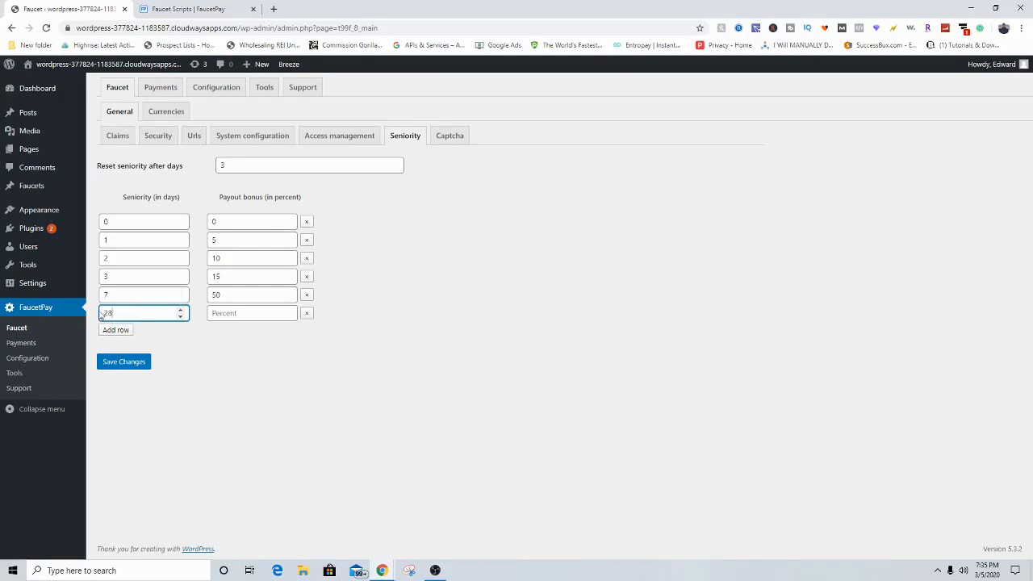
pyautogui.click(226, 311)
pyautogui.write('6')
pyautogui.click(215, 367)
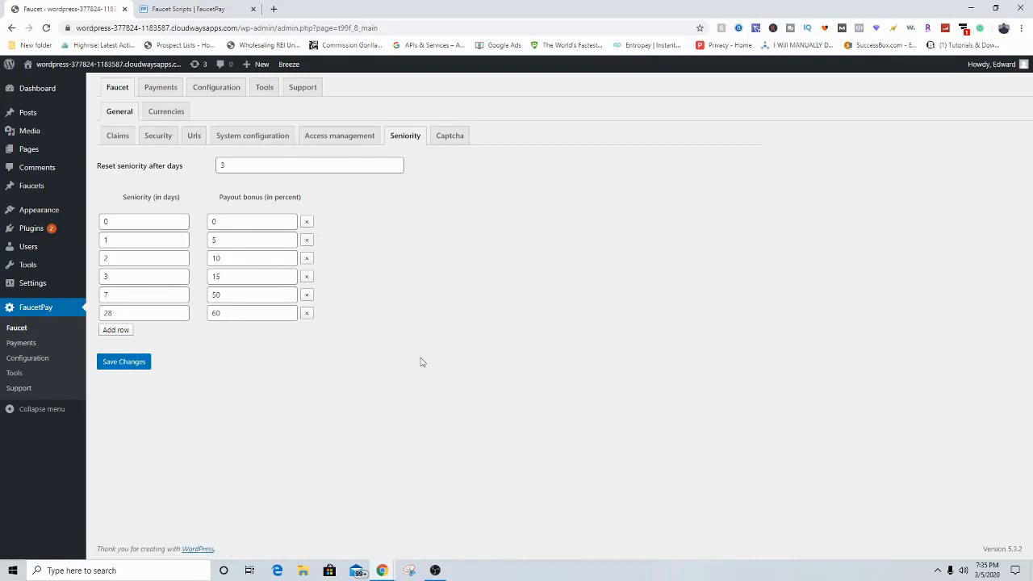
pyautogui.click(116, 330)
pyautogui.click(141, 332)
pyautogui.write('100')
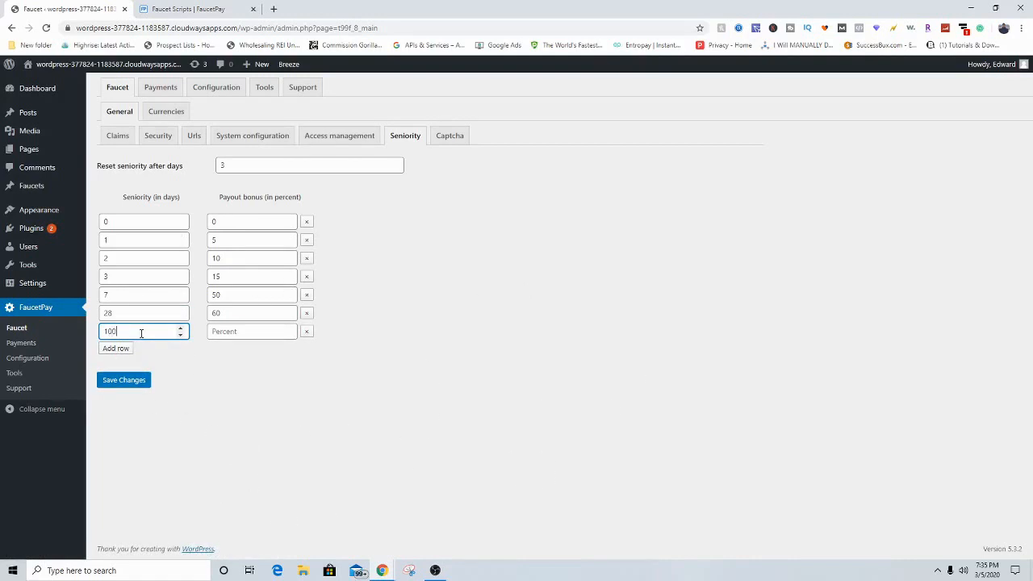
pyautogui.click(248, 330)
pyautogui.write('100')
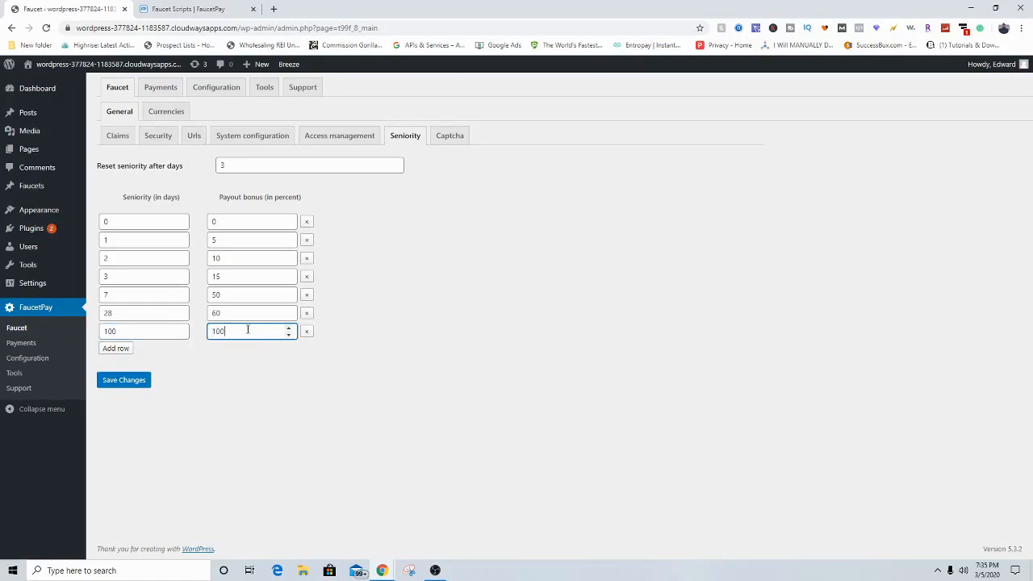
pyautogui.click(278, 381)
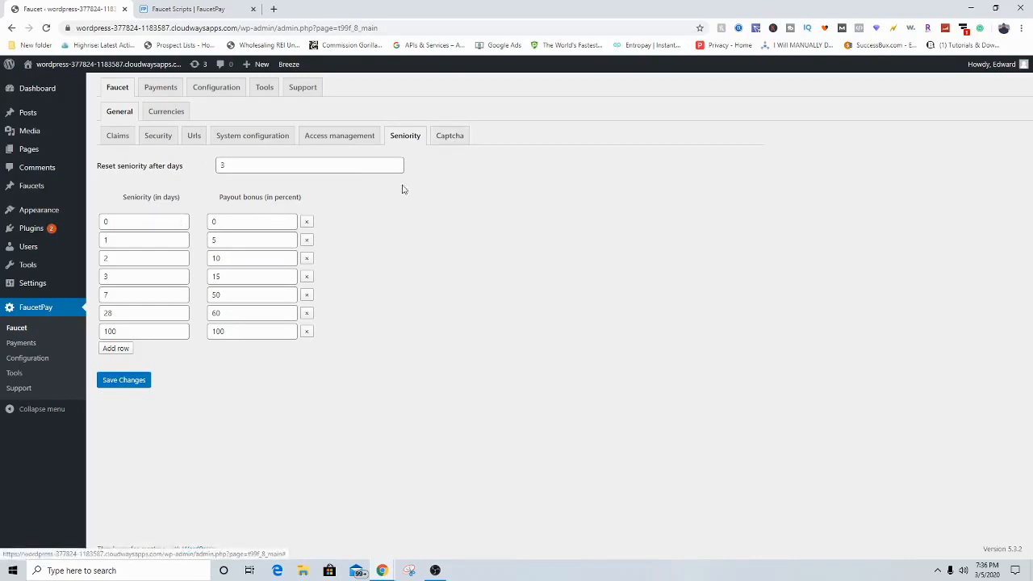
# Step: Scroll through the Captcha settings, where RainCAPTCHA is selected and the key fields are empty
pyautogui.click(451, 142)
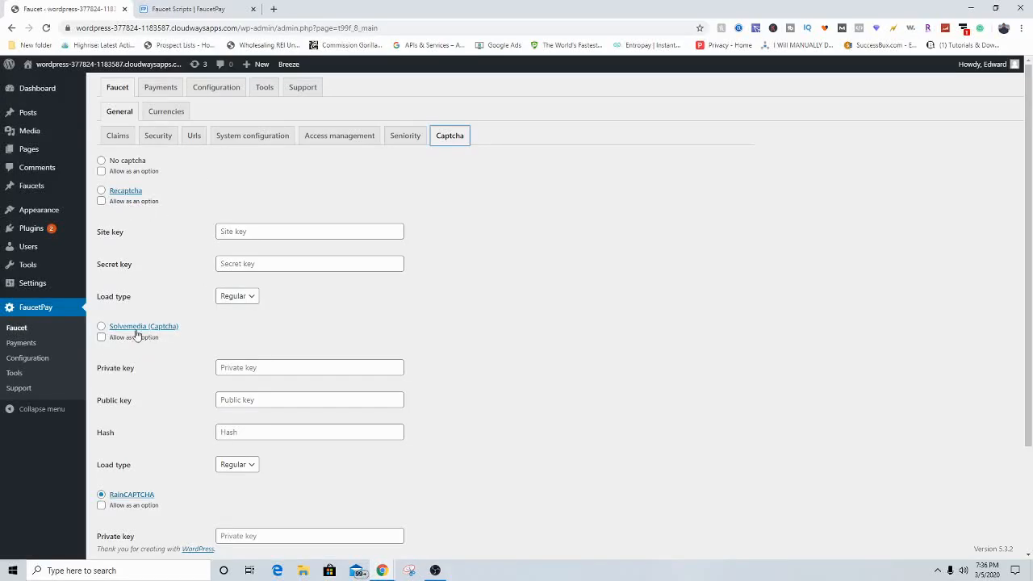
pyautogui.scroll(-3, 166, 326)
pyautogui.scroll(3, 169, 360)
pyautogui.scroll(-3, 250, 294)
pyautogui.scroll(1, 234, 274)
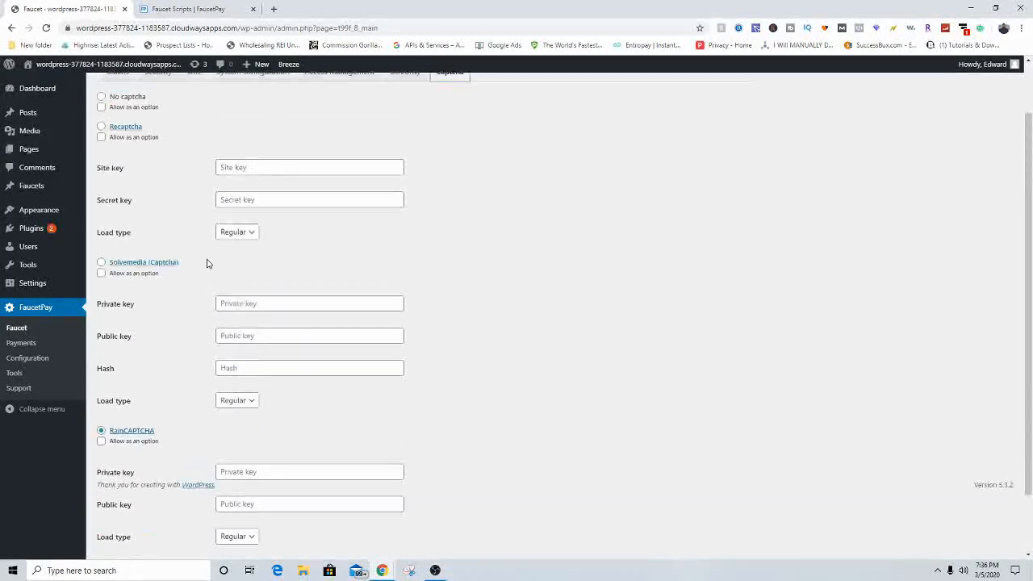
pyautogui.scroll(2, 176, 198)
pyautogui.scroll(-3, 179, 347)
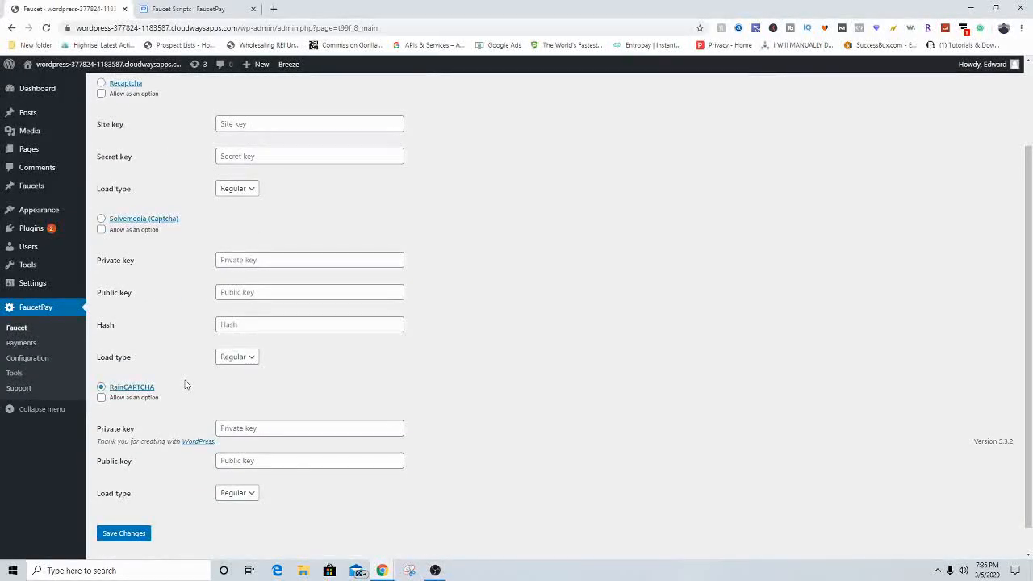
pyautogui.scroll(2, 177, 369)
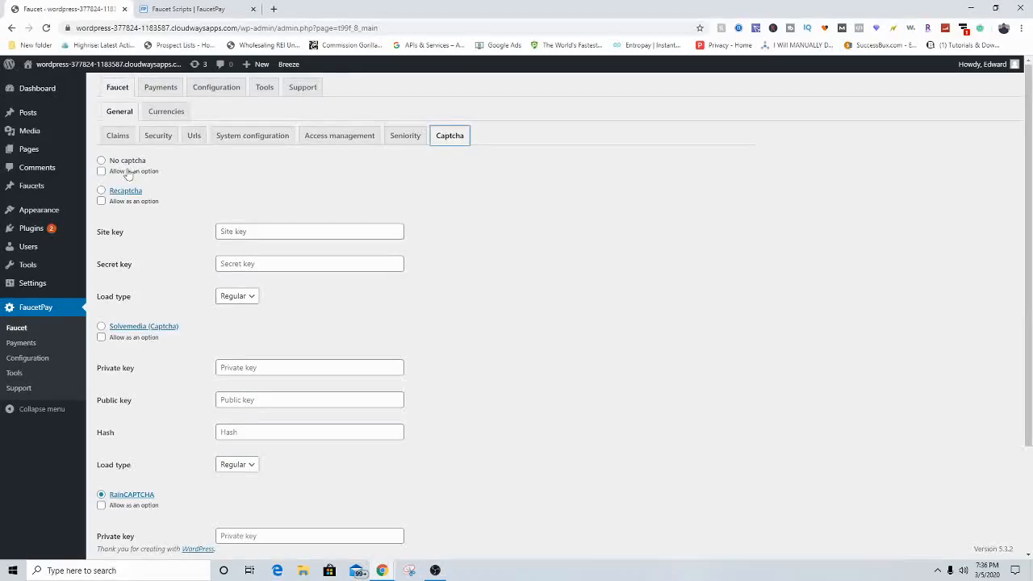
pyautogui.scroll(-1, 150, 201)
pyautogui.scroll(1, 143, 231)
pyautogui.scroll(-1, 193, 177)
pyautogui.scroll(3, 169, 123)
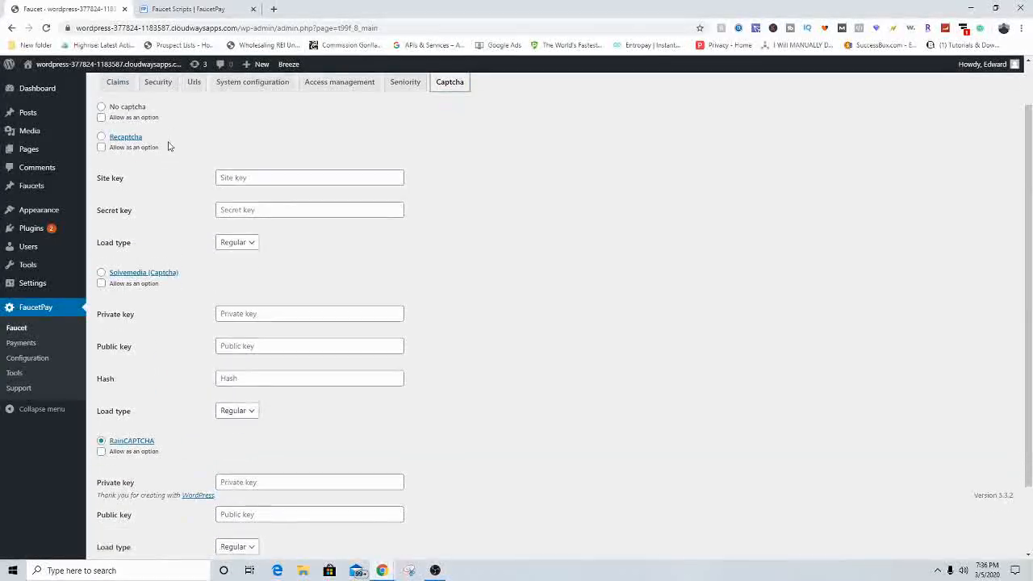
pyautogui.click(163, 107)
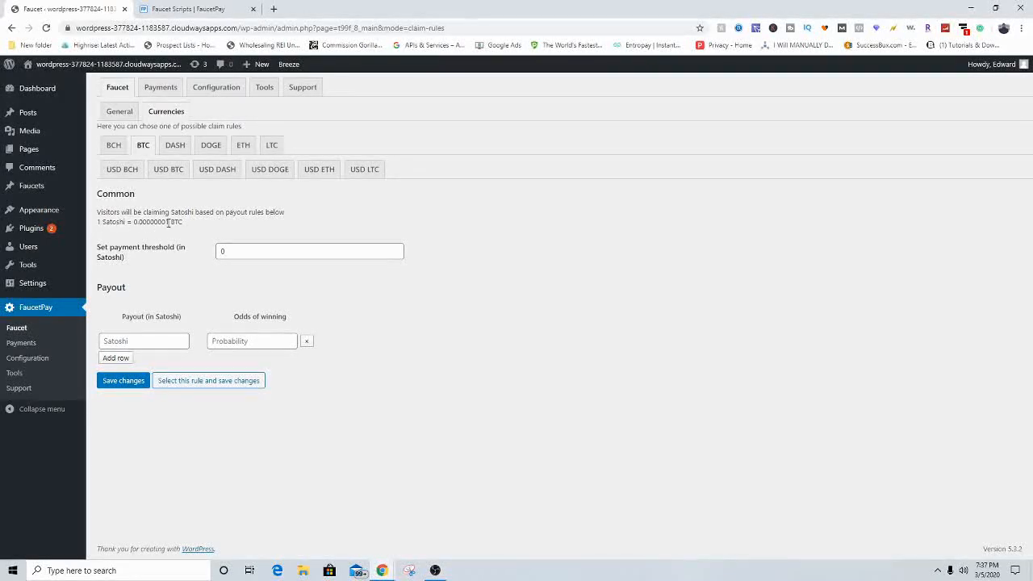
# Step: Set the BTC payment threshold to 1000 Satoshi
pyautogui.moveTo(168, 222); pyautogui.dragTo(184, 224)
pyautogui.click(236, 252)
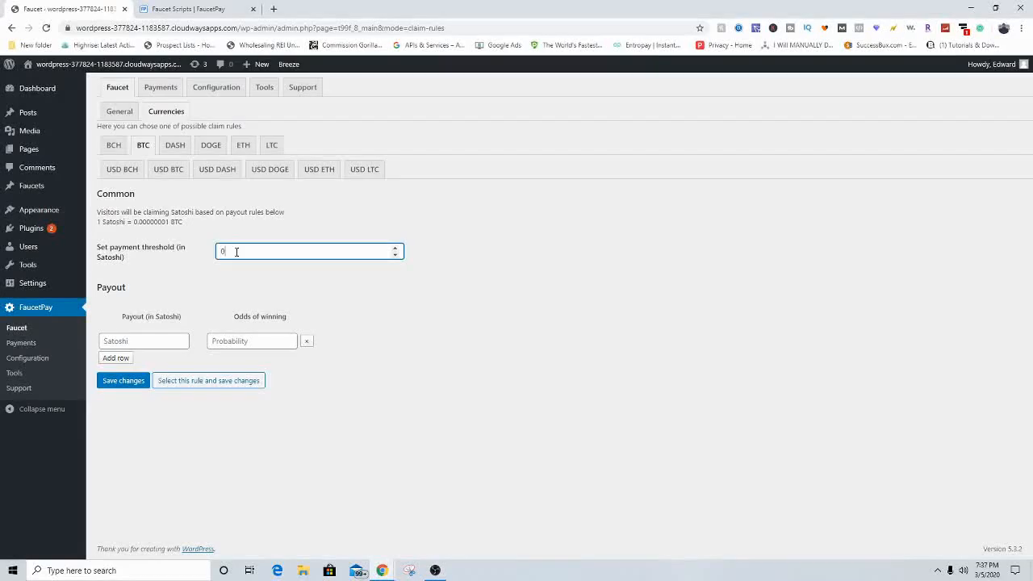
pyautogui.press('BackSpace')
pyautogui.write('1000')
pyautogui.click(271, 276)
pyautogui.moveTo(240, 252); pyautogui.dragTo(213, 252)
pyautogui.click(218, 273)
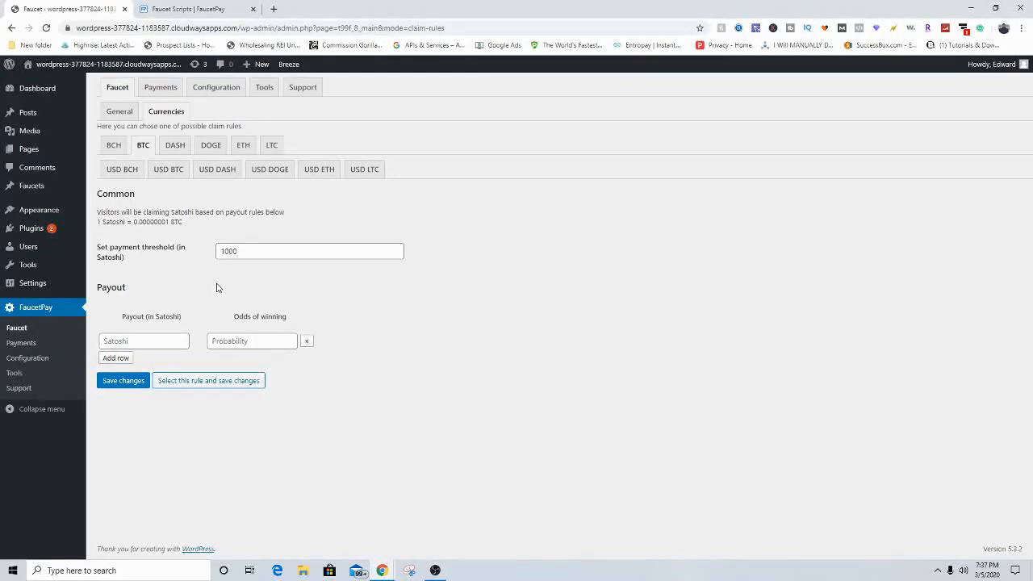
# Step: Enter payout rows of 100 Satoshi at 97% odds and 700 Satoshi at 10%
pyautogui.click(146, 336)
pyautogui.write('1')
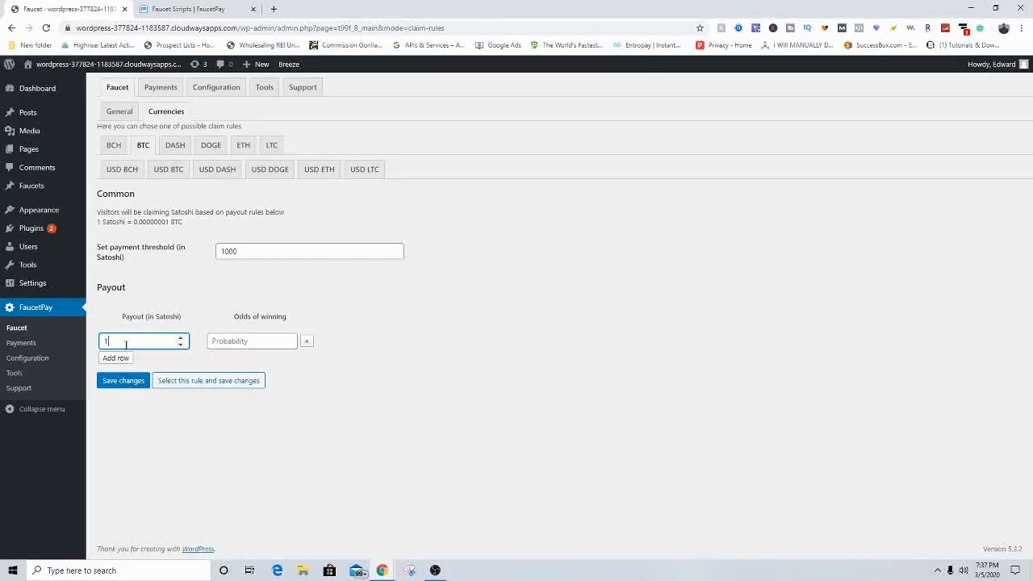
pyautogui.write('00')
pyautogui.click(223, 342)
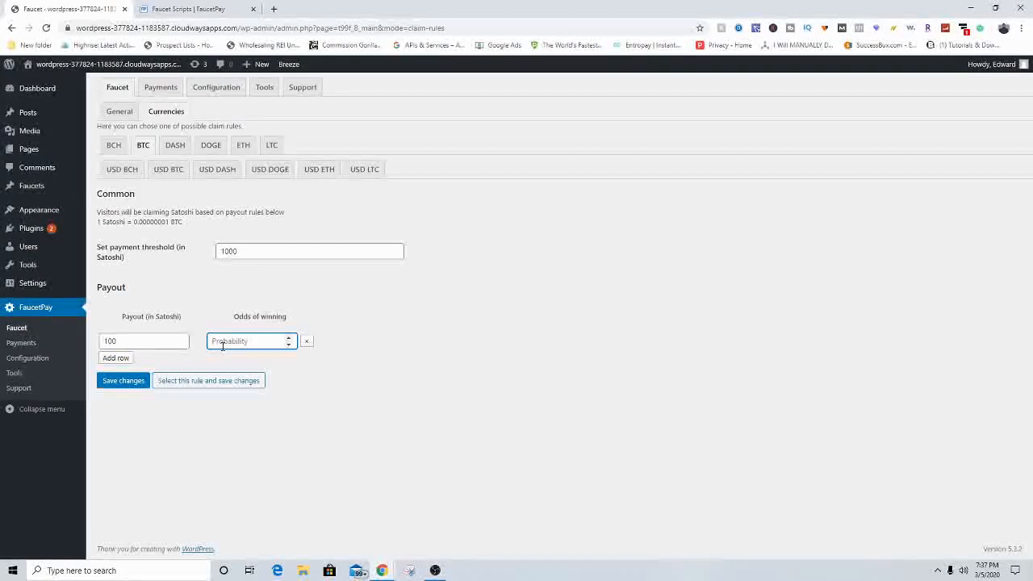
pyautogui.write('90')
pyautogui.click(146, 364)
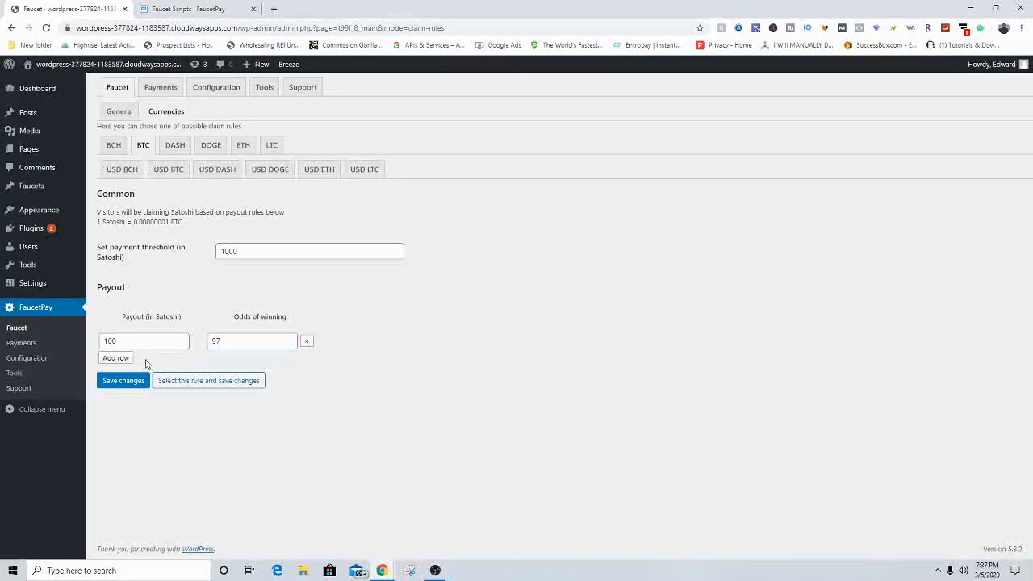
pyautogui.click(118, 358)
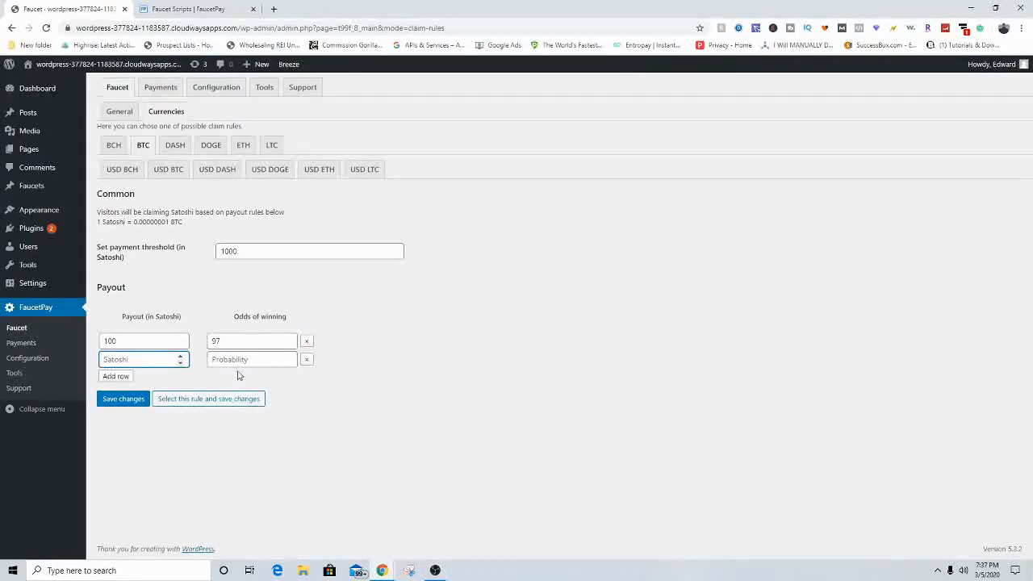
pyautogui.moveTo(122, 342); pyautogui.dragTo(83, 342)
pyautogui.click(153, 325)
pyautogui.write('700')
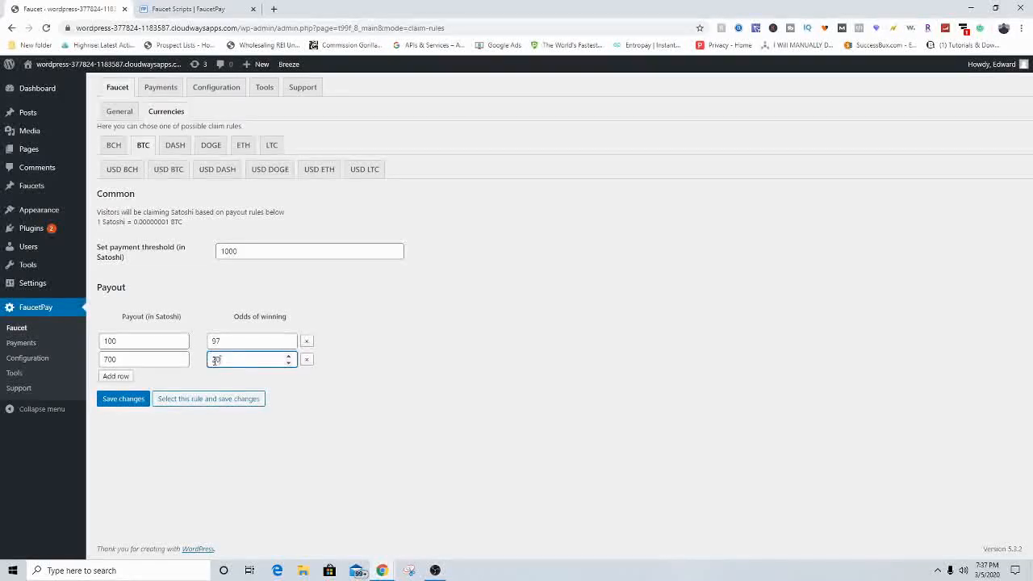
pyautogui.write('0')
pyautogui.click(279, 448)
# Step: Add a third payout row of 800 Satoshi at 4%, plus two odds-only rows (54632, .40034684)
pyautogui.click(127, 377)
pyautogui.click(135, 379)
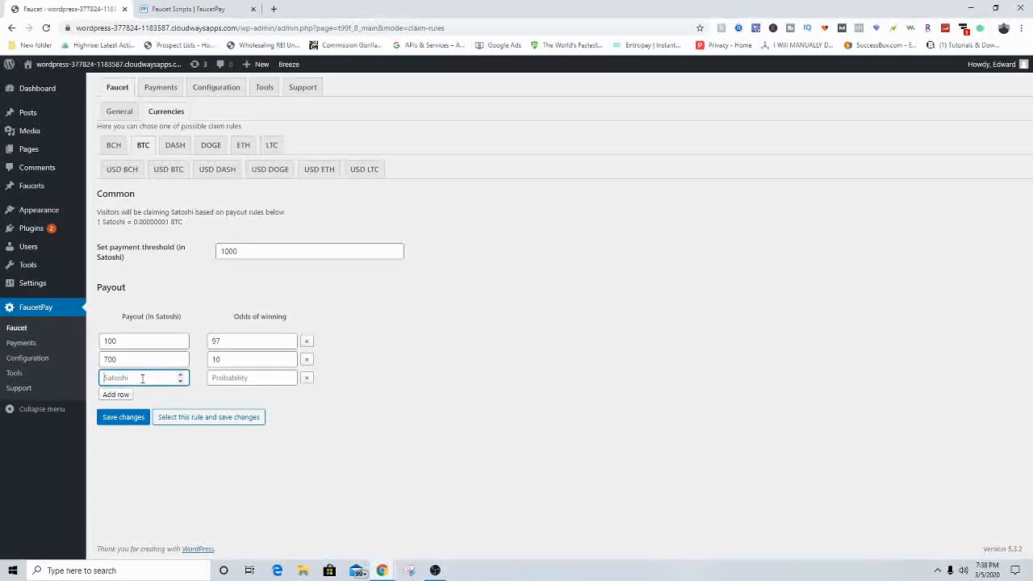
pyautogui.write('800')
pyautogui.click(252, 376)
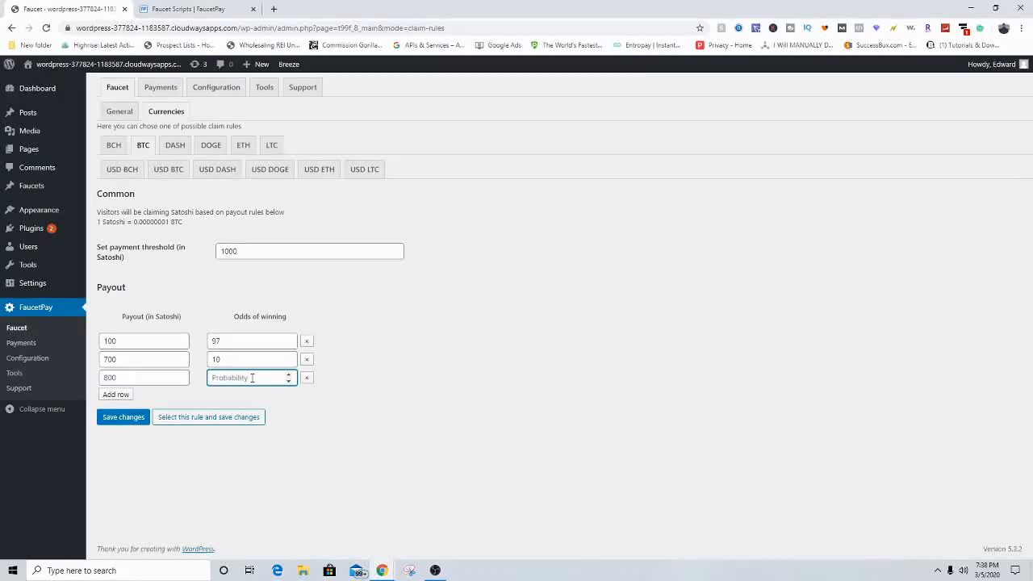
pyautogui.write('4')
pyautogui.click(508, 352)
pyautogui.click(107, 394)
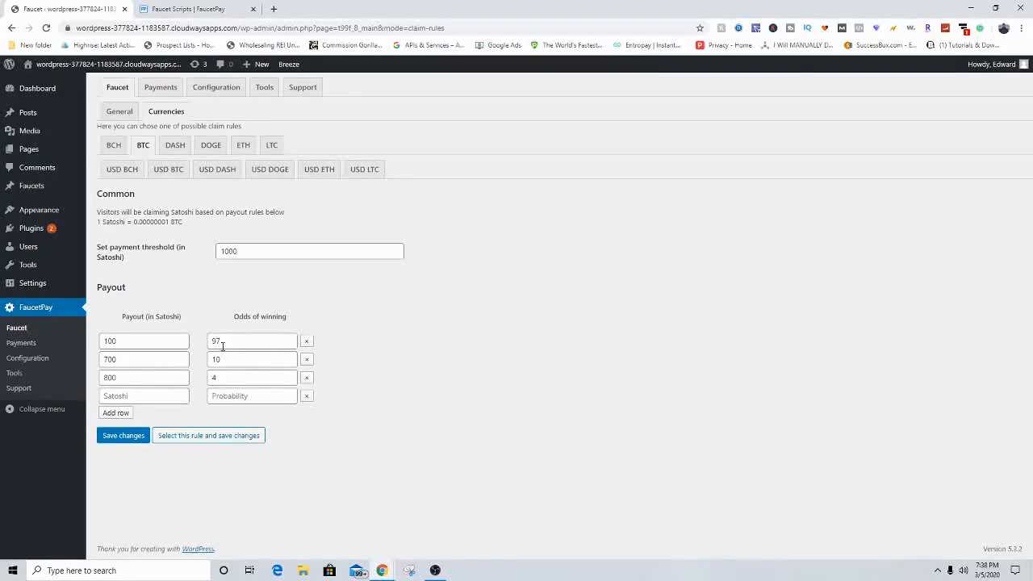
pyautogui.press('Tab')
pyautogui.press('Tab')
pyautogui.click(482, 364)
pyautogui.write('54632')
pyautogui.click(252, 413)
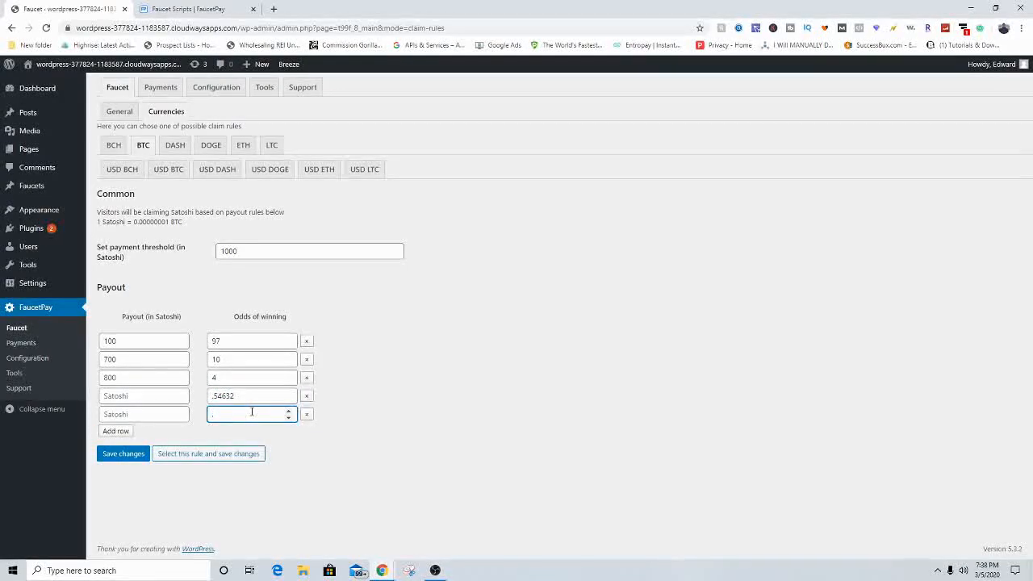
pyautogui.write('.40034684')
pyautogui.click(386, 472)
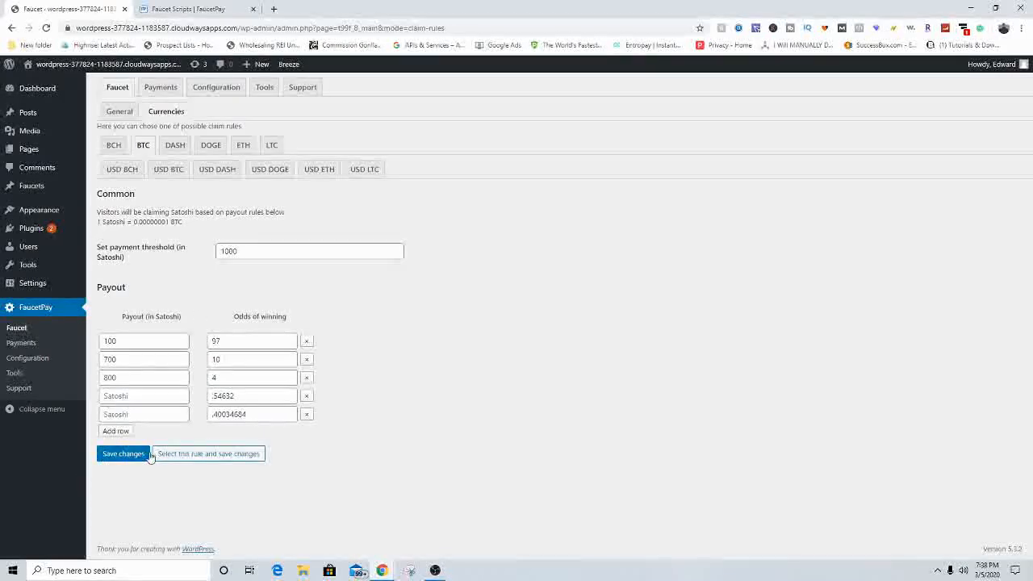
pyautogui.click(159, 89)
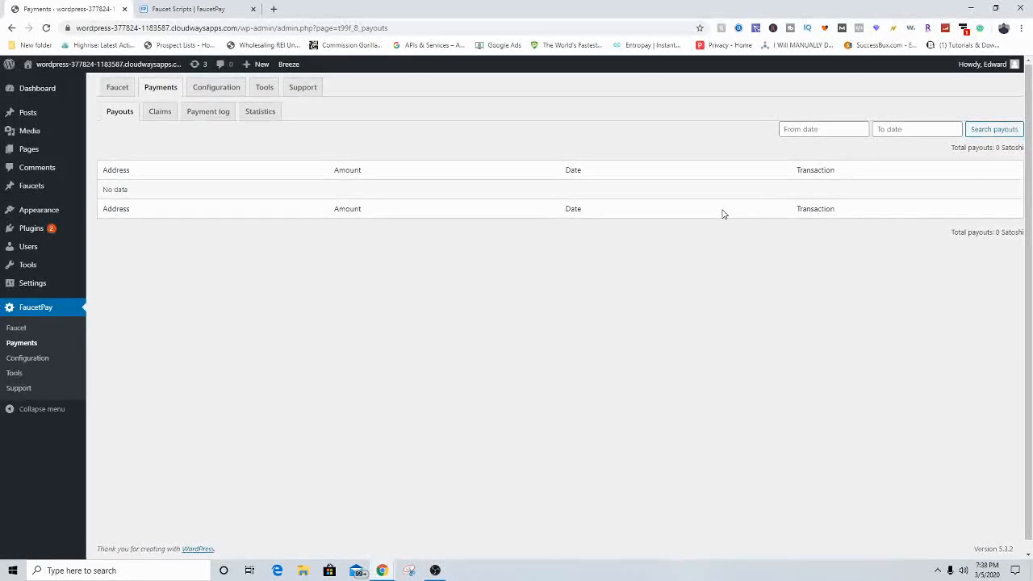
# Step: On the Claims summary, check the Satoshi to be paid, the scheduled payment and the last cron run
pyautogui.click(161, 111)
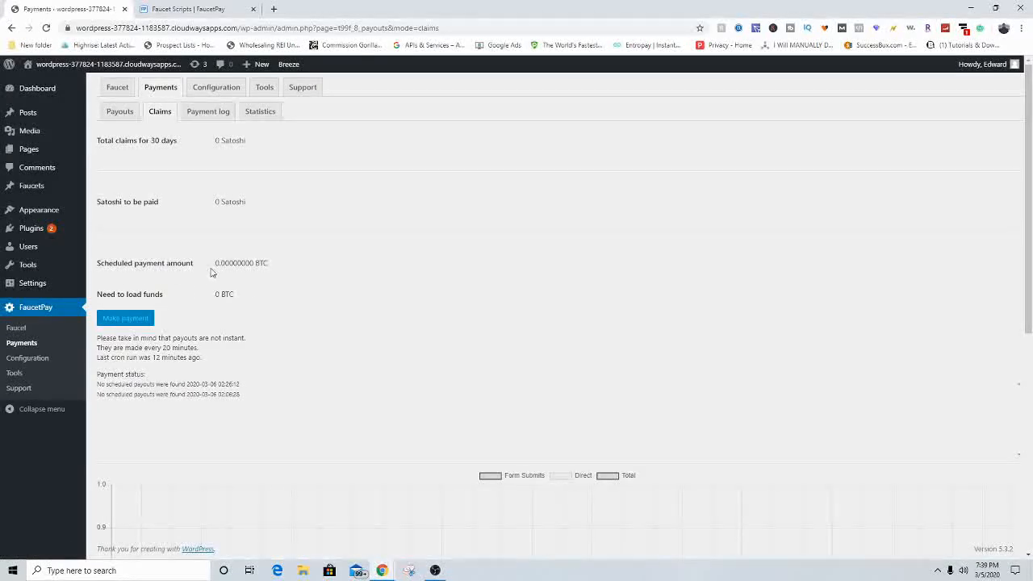
pyautogui.moveTo(215, 264); pyautogui.dragTo(292, 266)
pyautogui.click(292, 266)
pyautogui.moveTo(154, 357); pyautogui.dragTo(270, 363)
pyautogui.moveTo(216, 201); pyautogui.dragTo(240, 199)
pyautogui.click(274, 206)
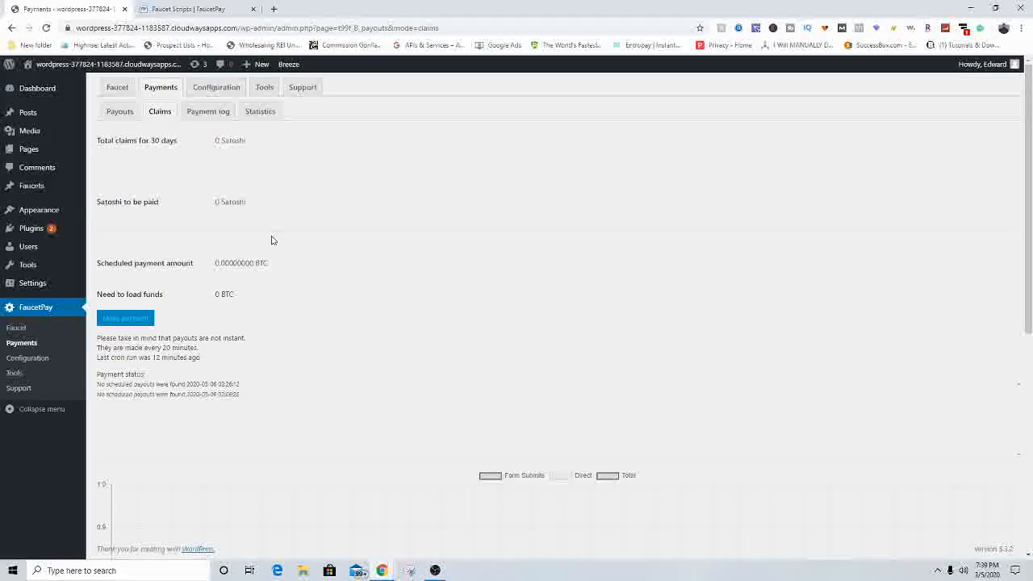
pyautogui.moveTo(99, 264); pyautogui.dragTo(274, 270)
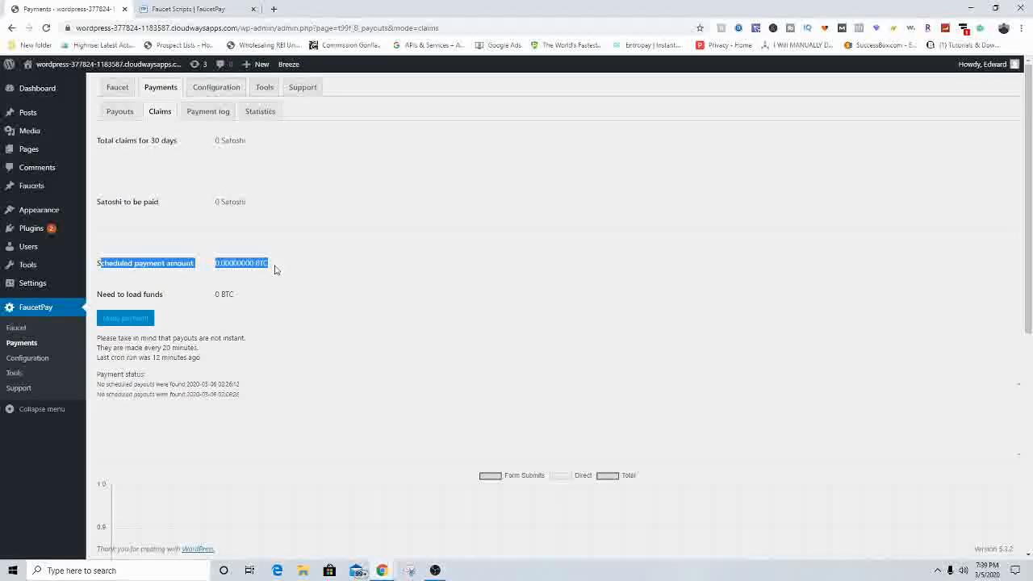
pyautogui.click(235, 360)
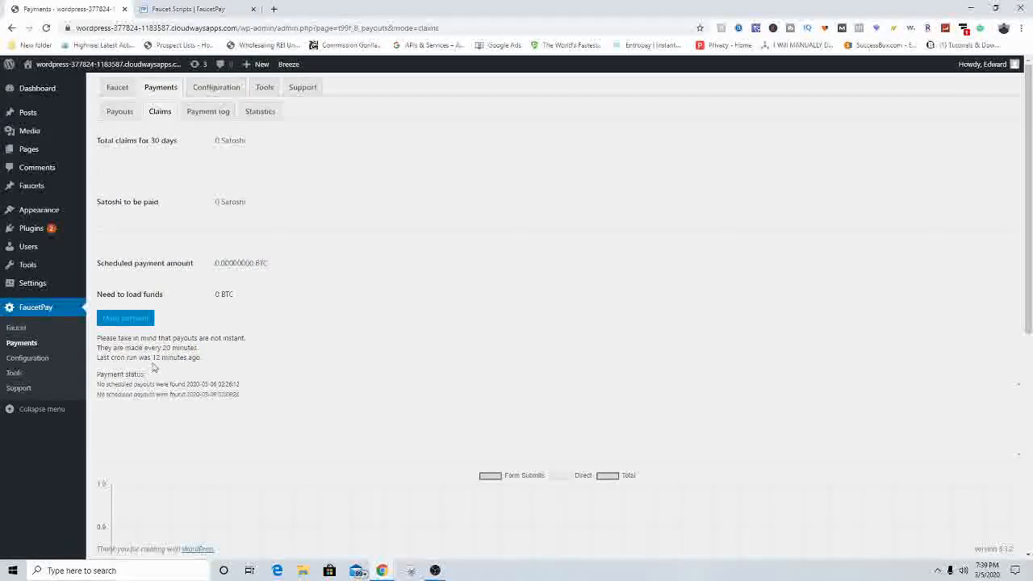
pyautogui.moveTo(146, 352); pyautogui.dragTo(254, 363)
pyautogui.click(289, 345)
# Step: Scroll through the claims summary and chart
pyautogui.scroll(-2, 242, 154)
pyautogui.scroll(2, 406, 272)
pyautogui.scroll(-2, 283, 428)
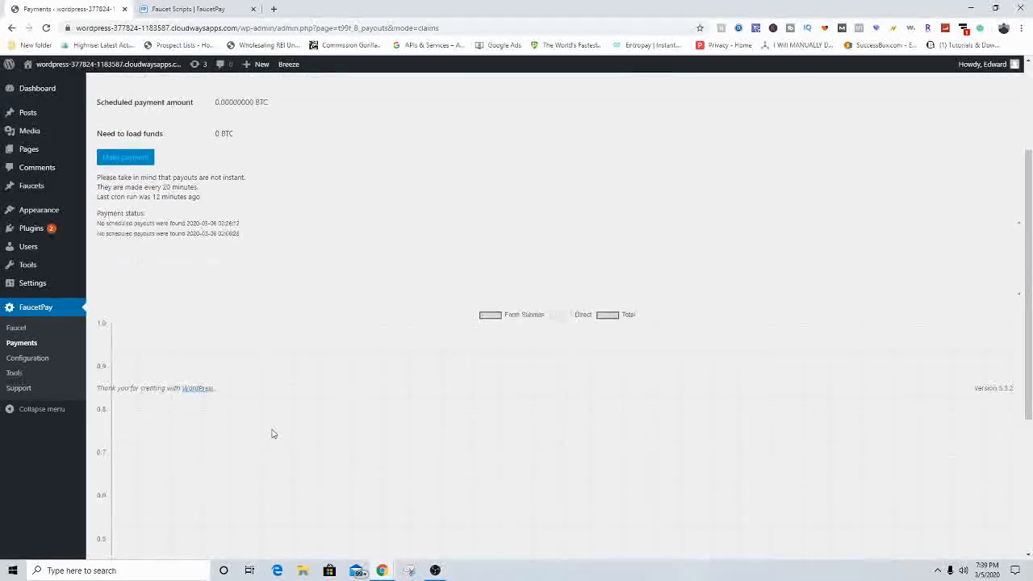
pyautogui.scroll(-3, 708, 360)
pyautogui.scroll(1, 544, 229)
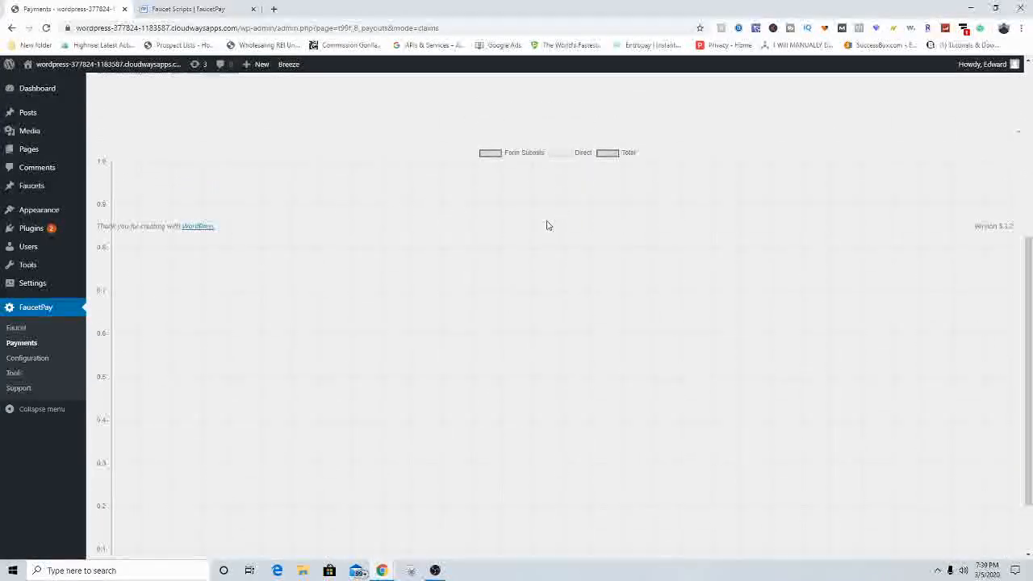
pyautogui.scroll(4, 546, 270)
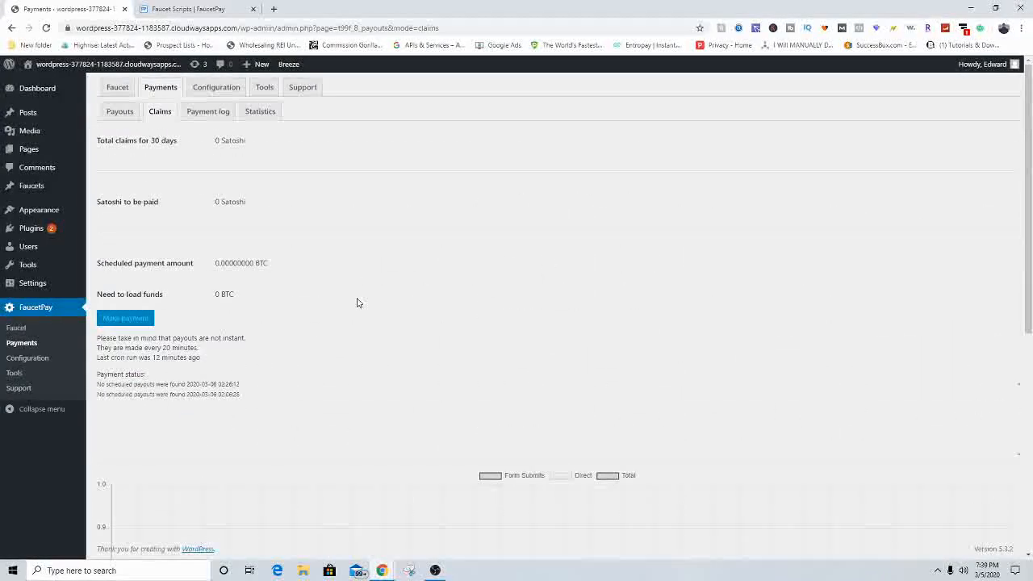
pyautogui.scroll(-5, 376, 343)
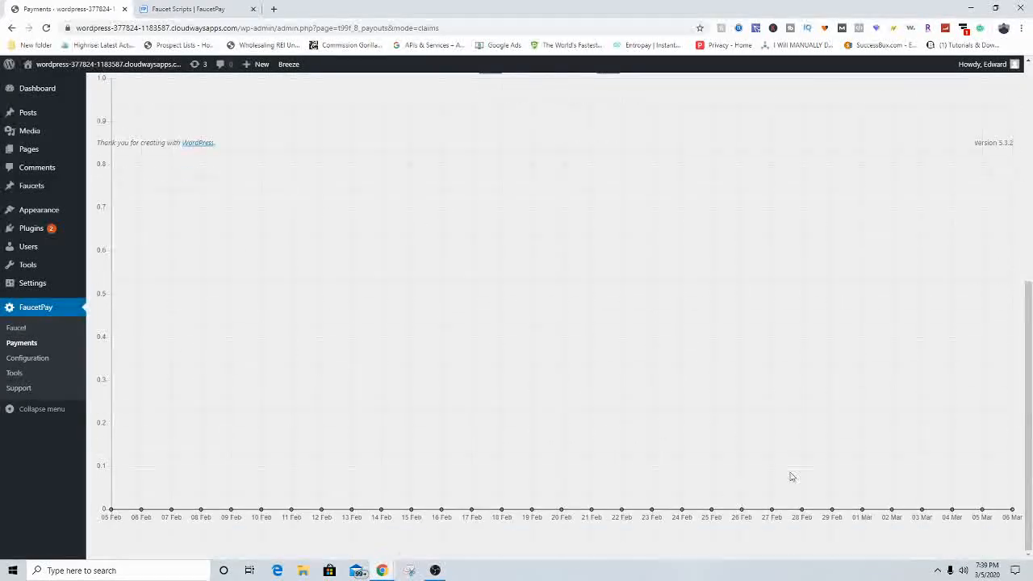
pyautogui.scroll(2, 738, 314)
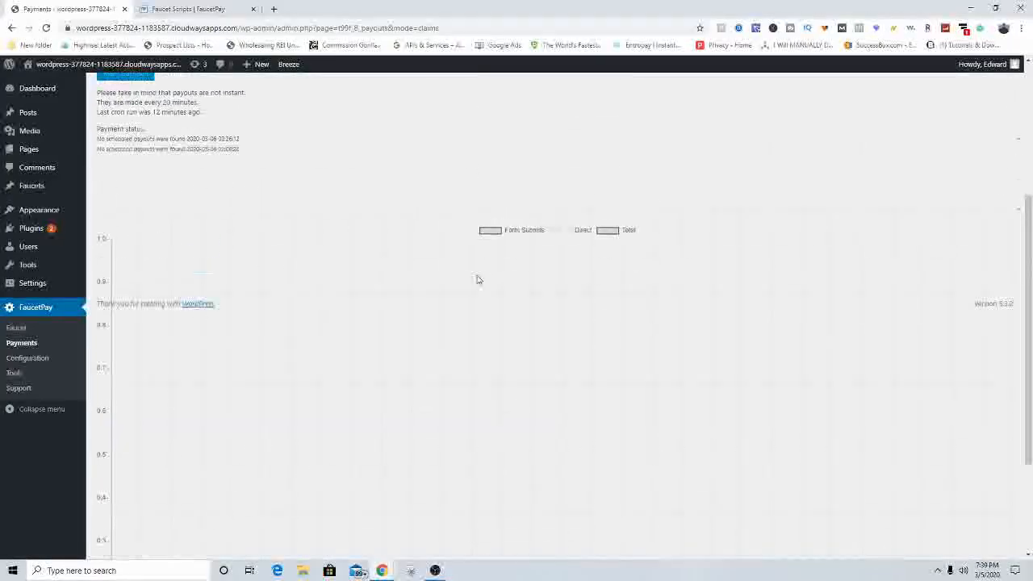
pyautogui.scroll(3, 320, 198)
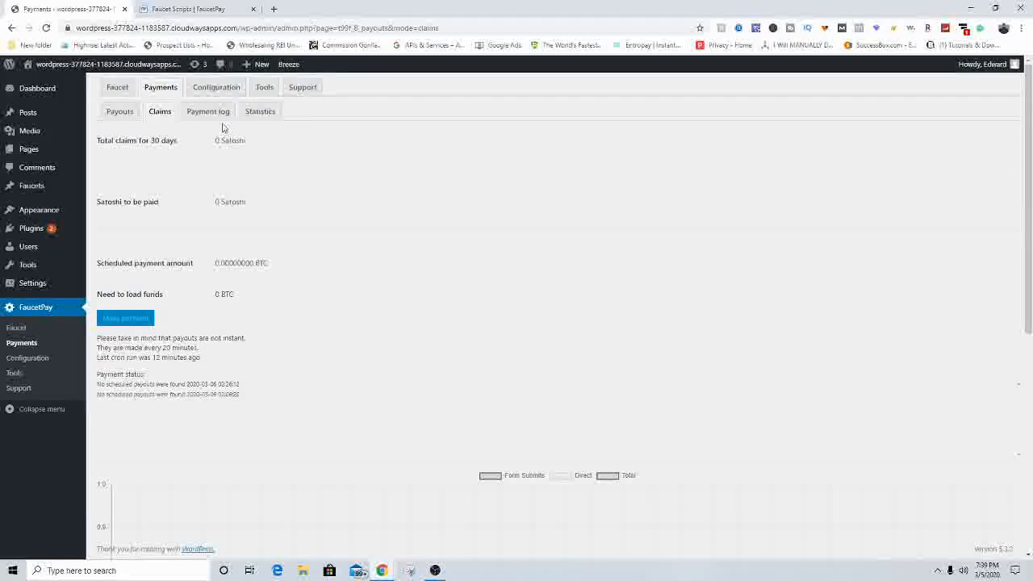
pyautogui.click(207, 113)
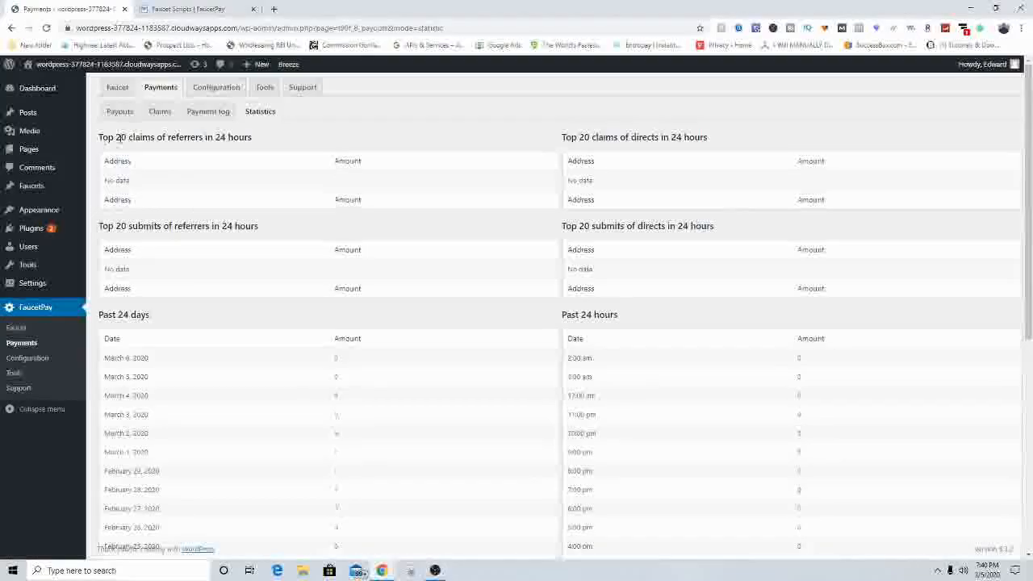
# Step: Check the 24-hour Statistics: the referrer and top-20 tables are empty and all amounts are 0
pyautogui.moveTo(215, 139); pyautogui.dragTo(252, 138)
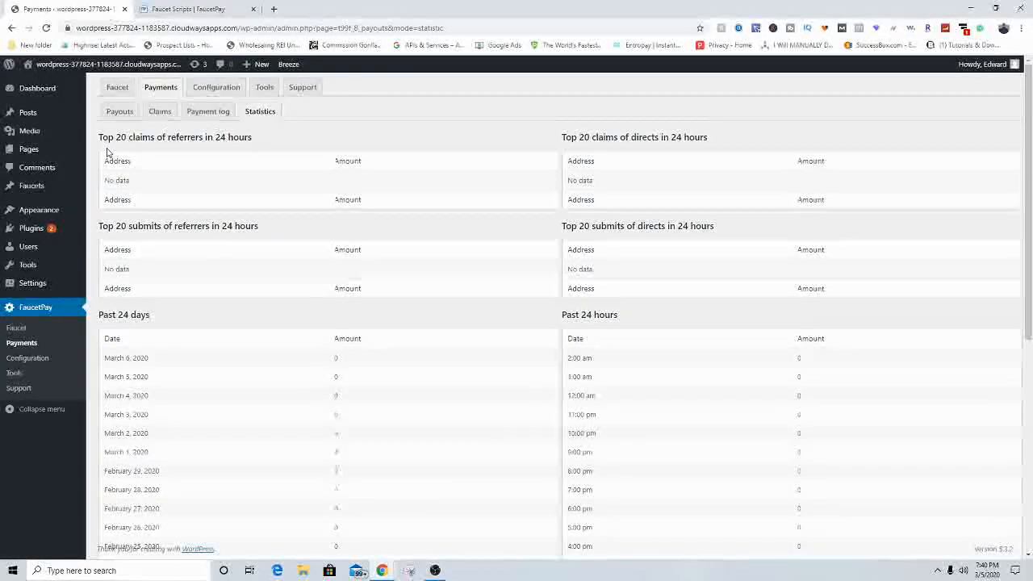
pyautogui.moveTo(97, 226); pyautogui.dragTo(300, 224)
pyautogui.click(296, 232)
pyautogui.scroll(-2, 137, 228)
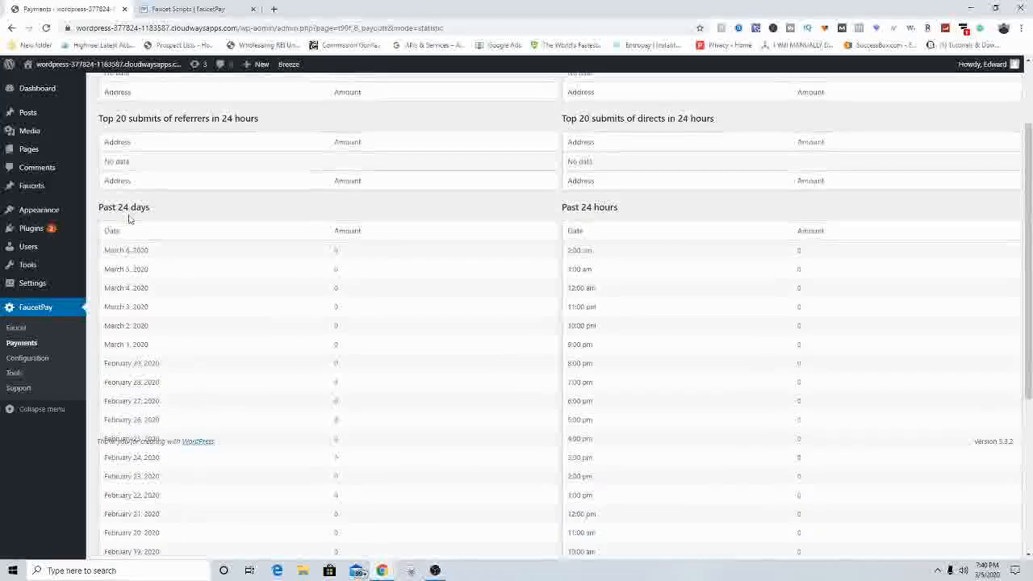
pyautogui.moveTo(102, 209); pyautogui.dragTo(170, 209)
pyautogui.click(293, 208)
pyautogui.scroll(1, 651, 210)
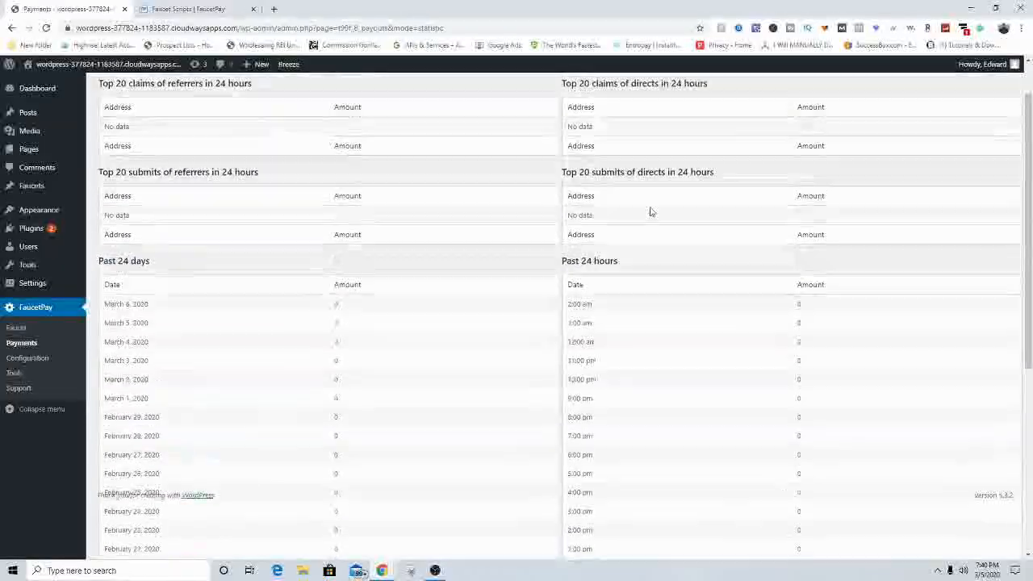
pyautogui.moveTo(565, 261); pyautogui.dragTo(701, 256)
pyautogui.click(657, 219)
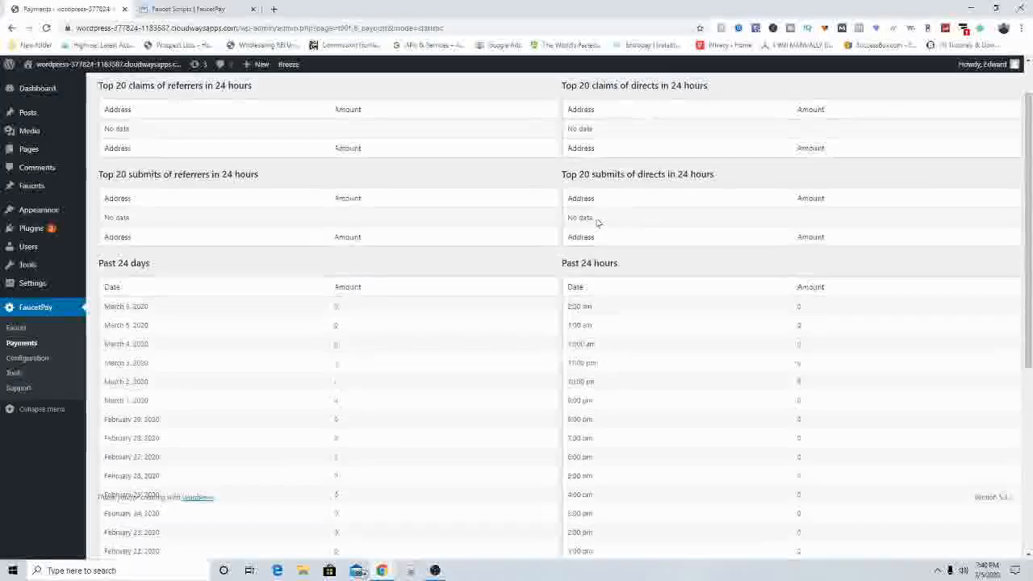
pyautogui.scroll(1, 631, 170)
pyautogui.scroll(-6, 631, 170)
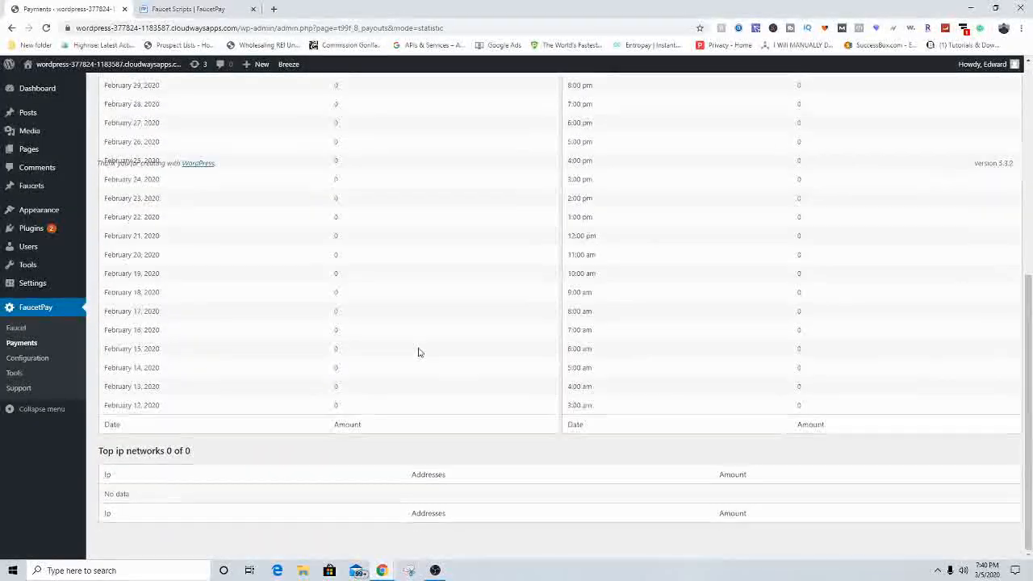
pyautogui.scroll(6, 421, 398)
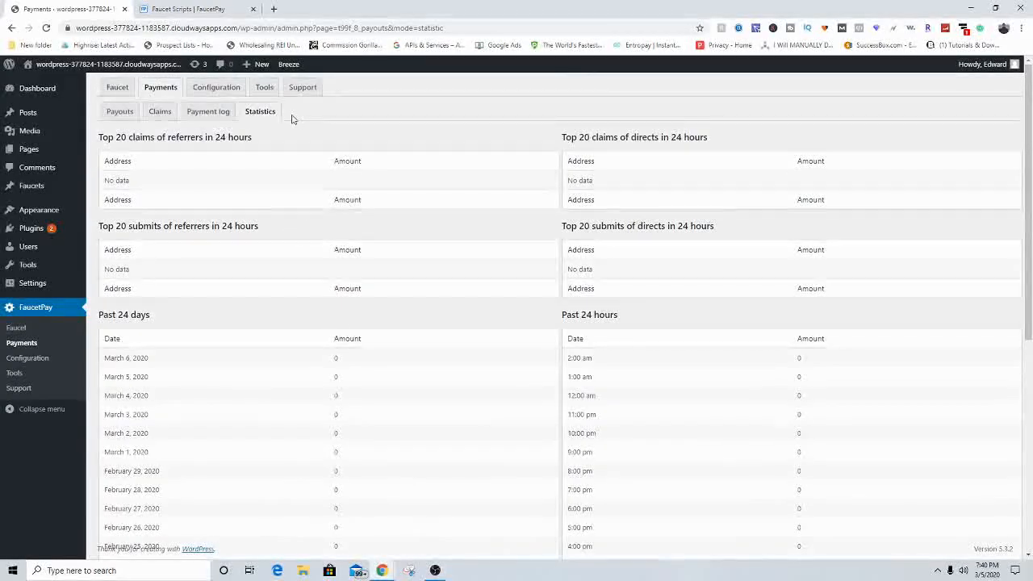
# Step: Confirm Configuration shows the wallet Active at 0 Satoshi, then return to FaucetPay's Faucet Scripts page
pyautogui.click(217, 96)
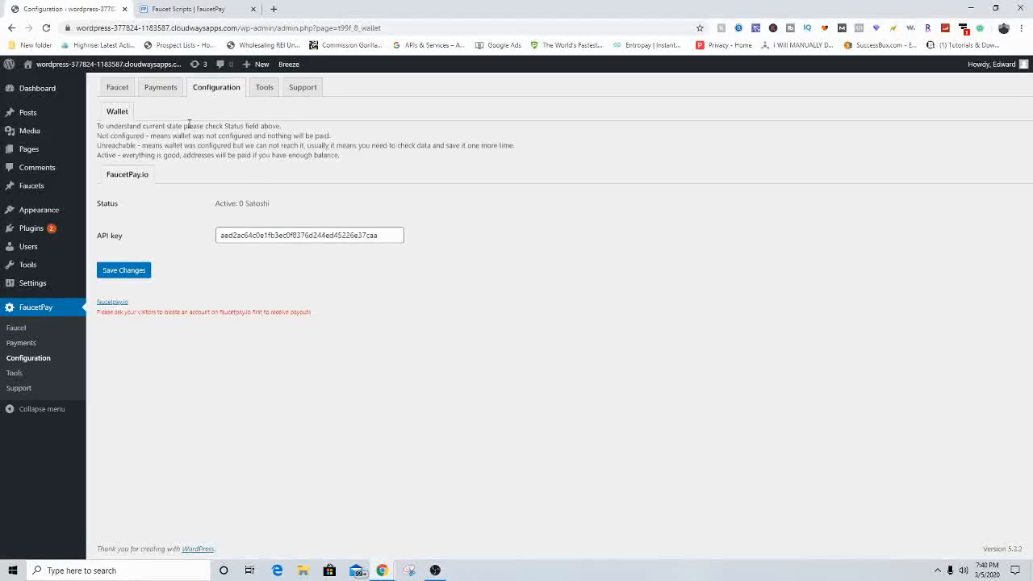
pyautogui.click(286, 239)
pyautogui.click(393, 264)
pyautogui.moveTo(100, 239); pyautogui.dragTo(139, 236)
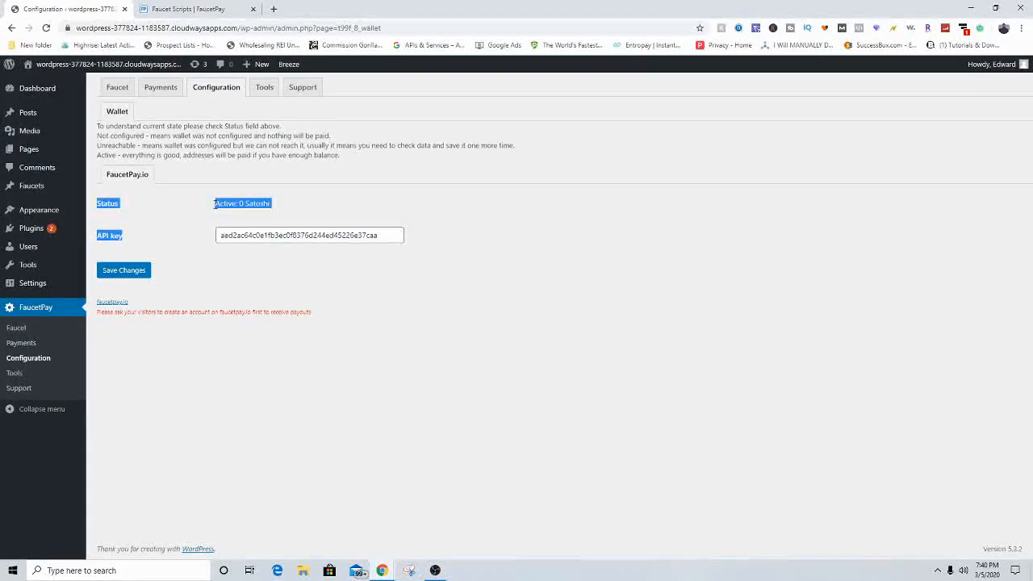
pyautogui.moveTo(226, 235); pyautogui.dragTo(234, 233)
pyautogui.click(290, 207)
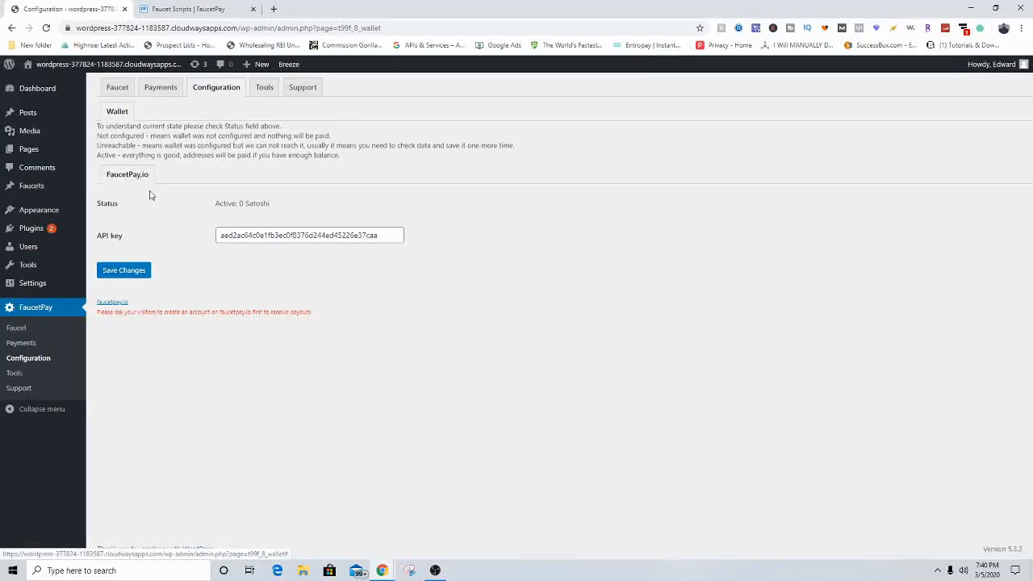
pyautogui.click(200, 9)
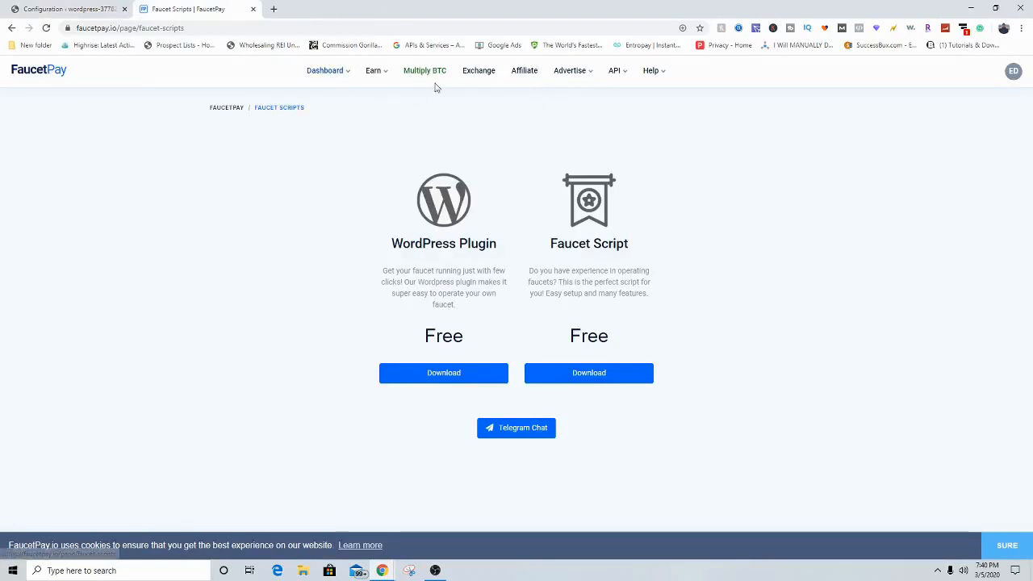
# Step: Go to the Faucet Owner Dashboard and locate the btc website faucet and its WordPress domain
pyautogui.click(316, 79)
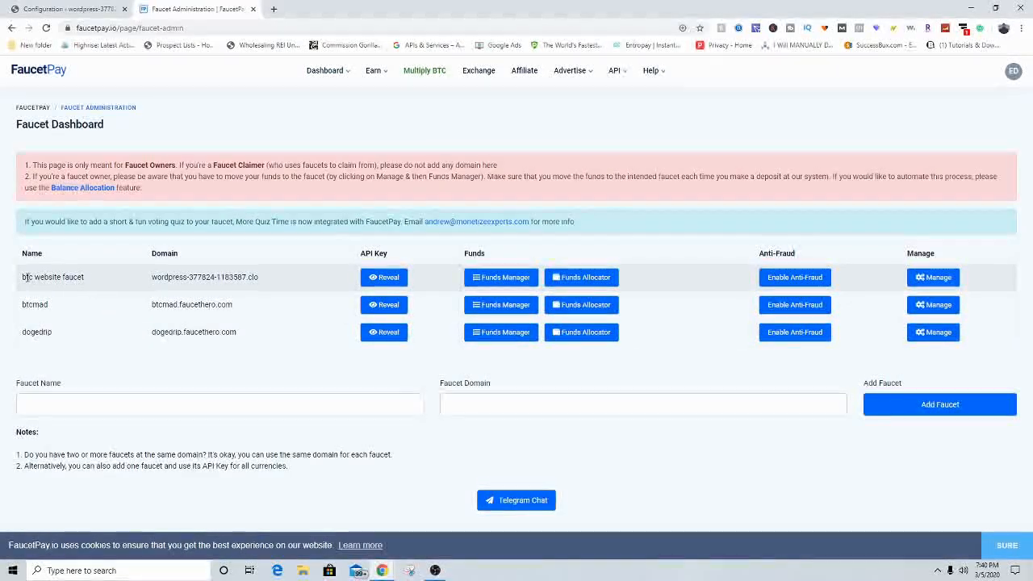
pyautogui.click(73, 279)
pyautogui.moveTo(41, 279); pyautogui.dragTo(290, 279)
pyautogui.click(164, 278)
pyautogui.click(290, 279)
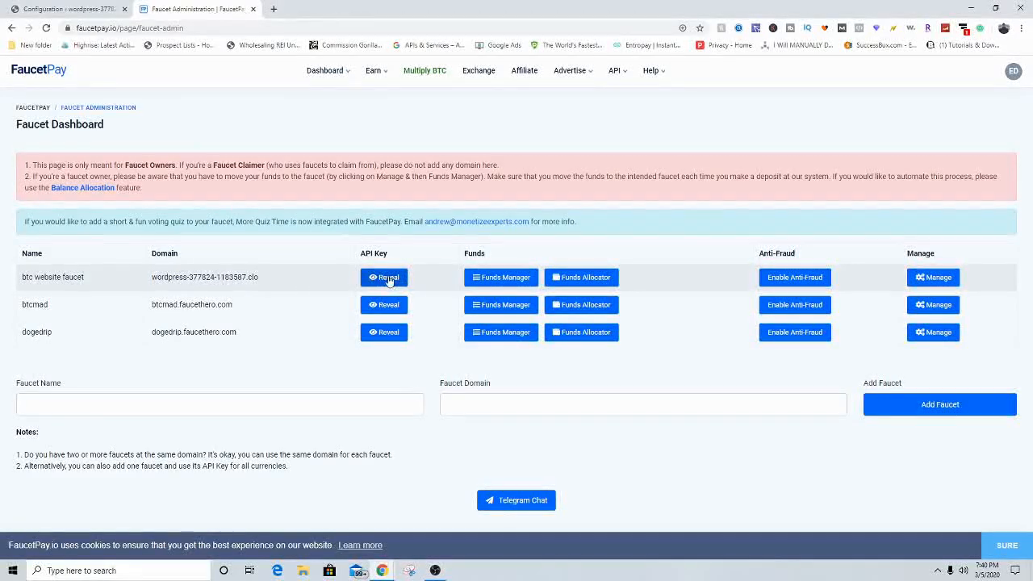
# Step: Open Funds Manager for the btc website faucet and review the Account and Faucet Wallet balances
pyautogui.click(494, 279)
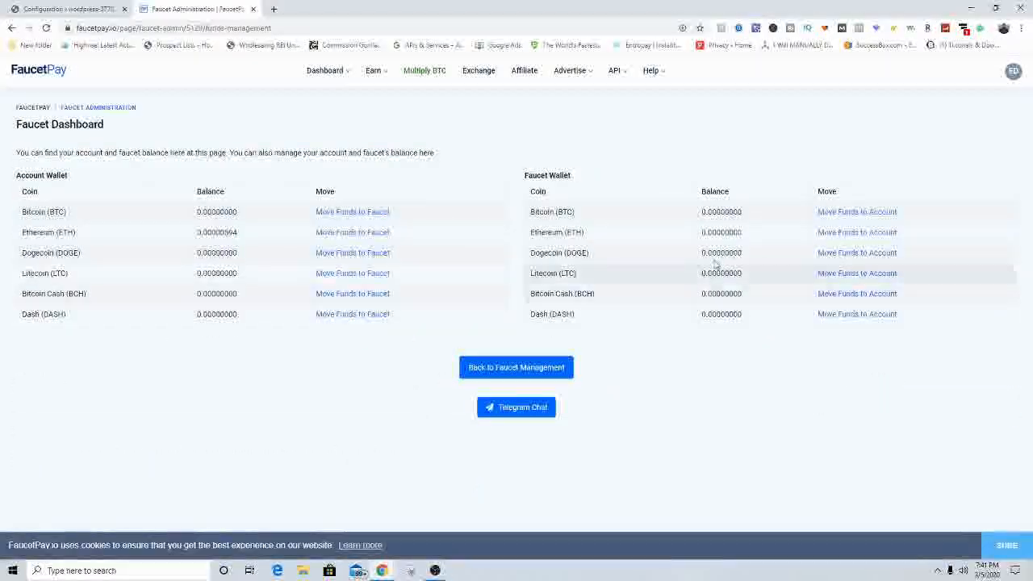
pyautogui.moveTo(522, 174); pyautogui.dragTo(585, 179)
pyautogui.click(585, 179)
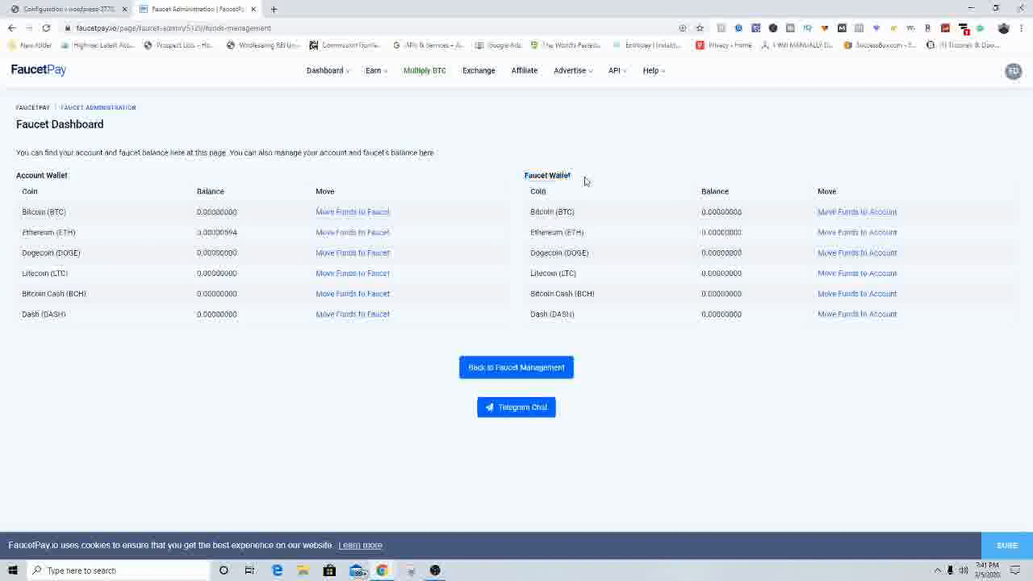
pyautogui.moveTo(15, 174); pyautogui.dragTo(70, 178)
pyautogui.click(70, 179)
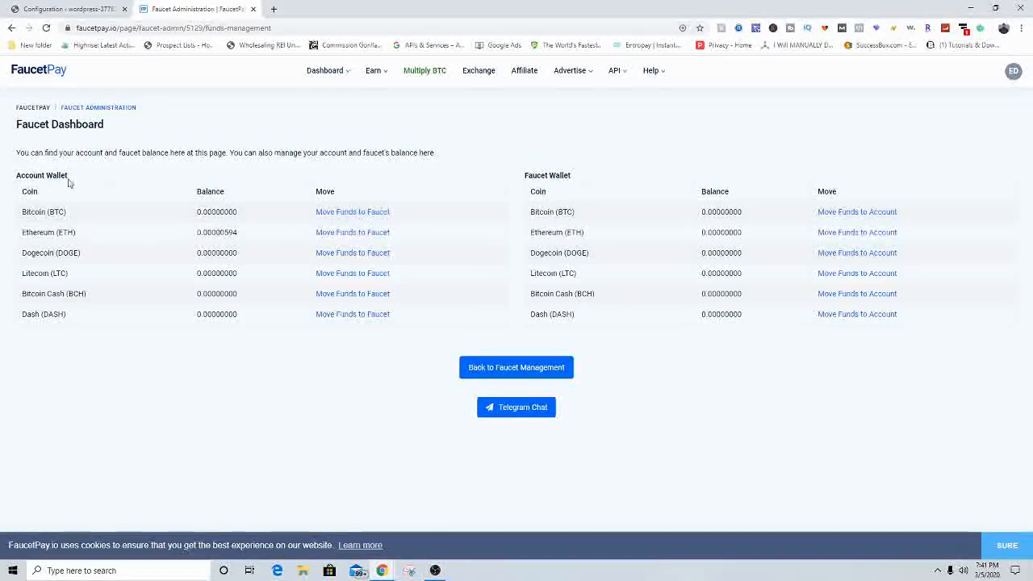
pyautogui.moveTo(503, 169); pyautogui.dragTo(634, 185)
pyautogui.click(634, 185)
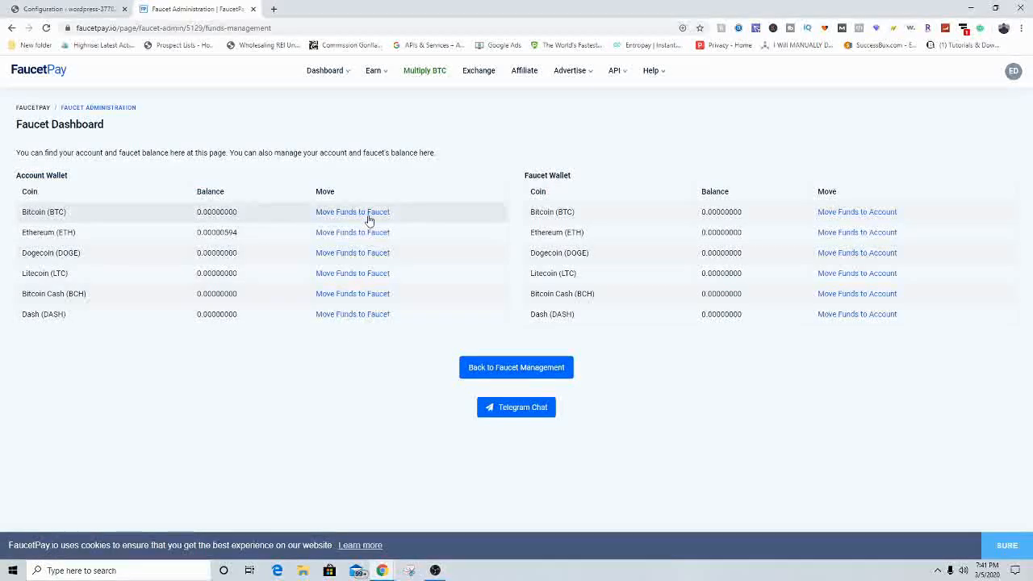
# Step: Return to WordPress and open the FaucetPay plugin's Tools page, showing the reset seniority section
pyautogui.click(63, 9)
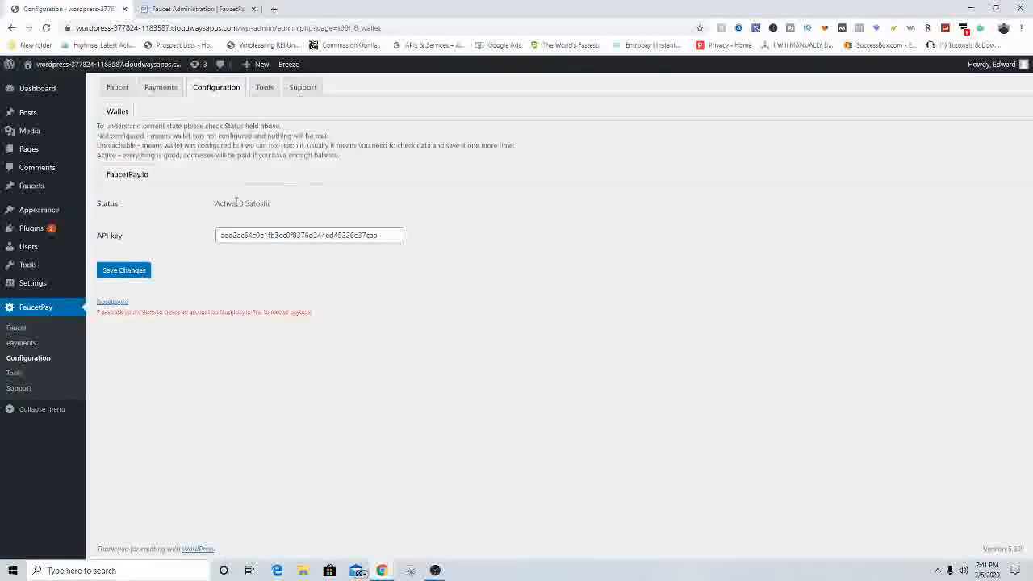
pyautogui.moveTo(235, 202); pyautogui.dragTo(298, 209)
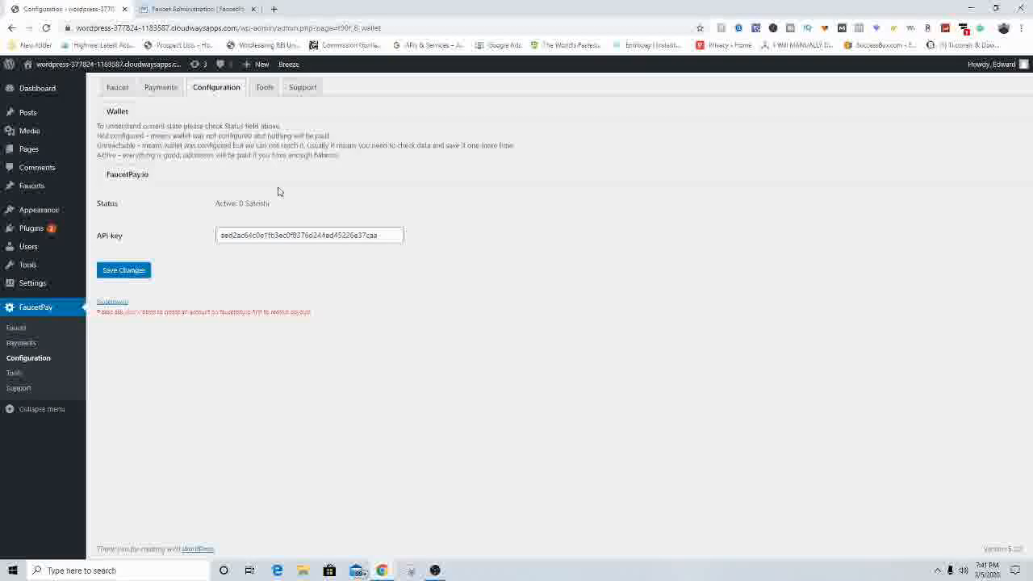
pyautogui.click(264, 89)
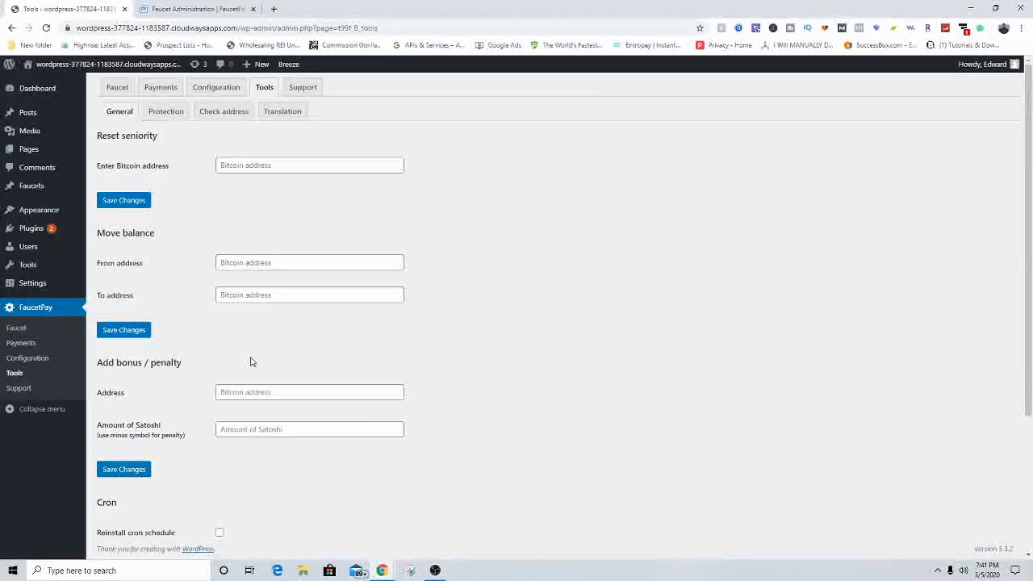
pyautogui.scroll(-2, 192, 252)
pyautogui.scroll(1, 239, 180)
pyautogui.scroll(-1, 267, 205)
pyautogui.scroll(2, 178, 184)
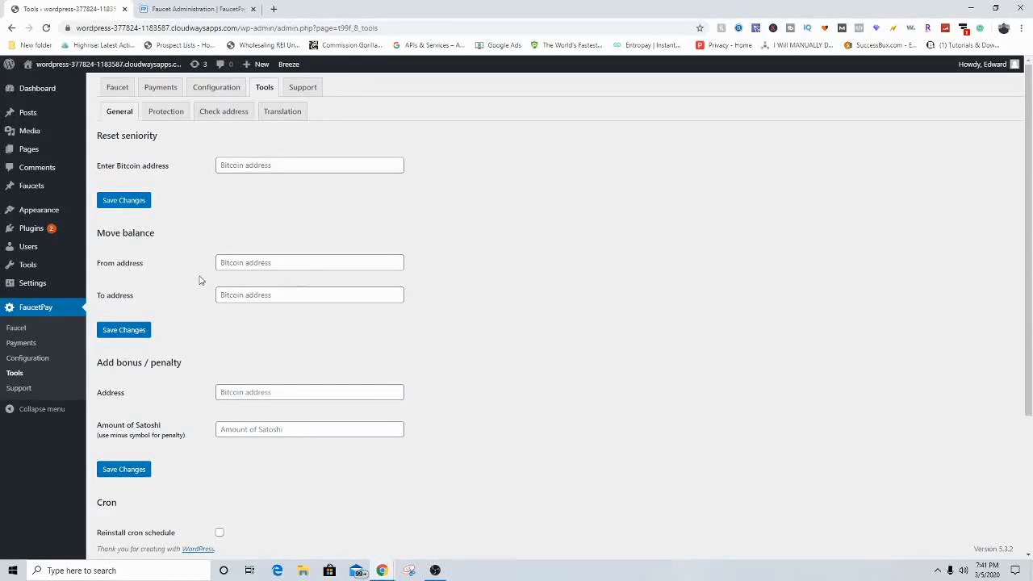
# Step: Review the Move balance, bonus/penalty, cron and reset data sections of the General tools
pyautogui.moveTo(98, 236); pyautogui.dragTo(152, 242)
pyautogui.click(189, 248)
pyautogui.scroll(-1, 222, 353)
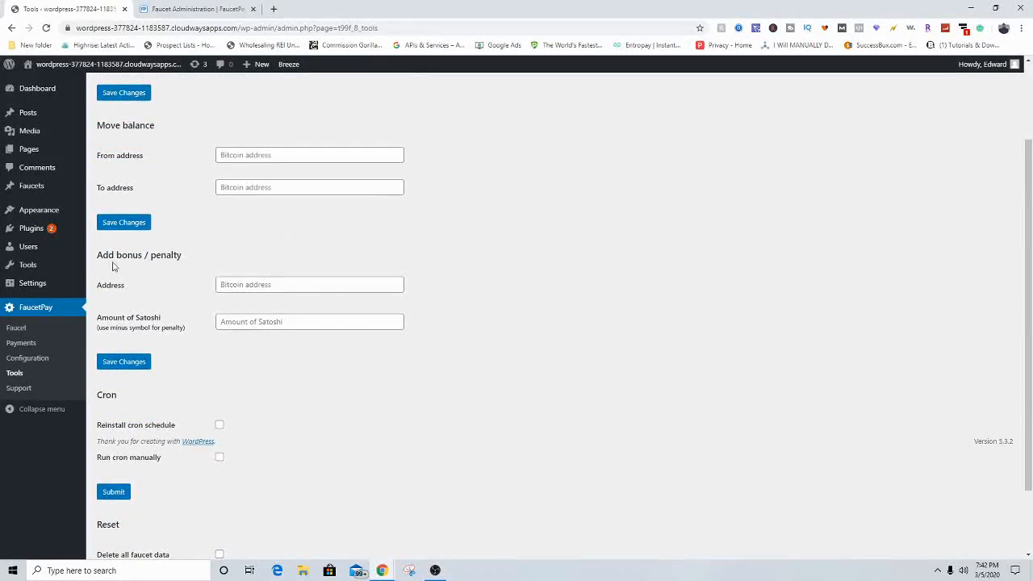
pyautogui.scroll(1, 161, 276)
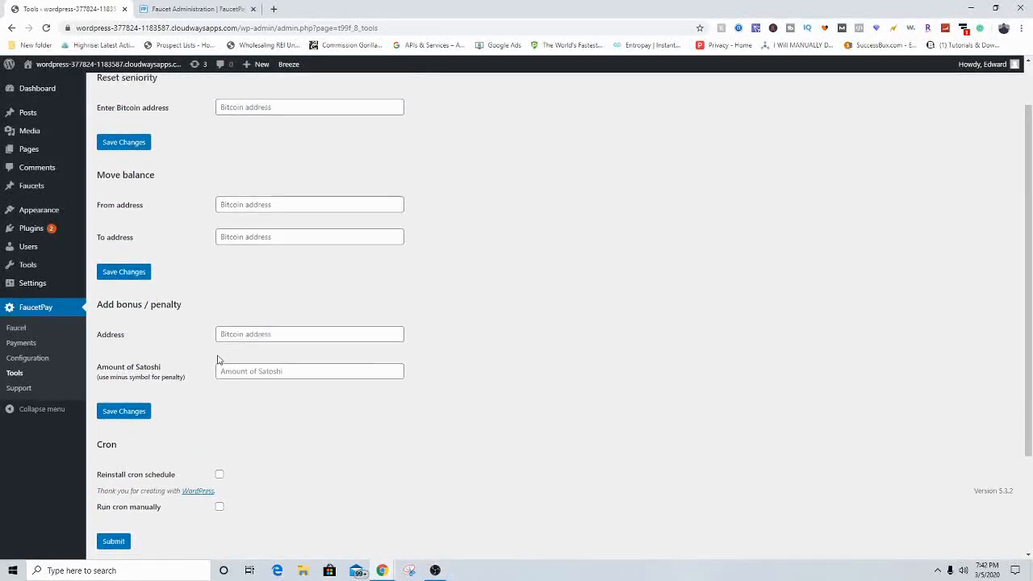
pyautogui.scroll(-1, 249, 307)
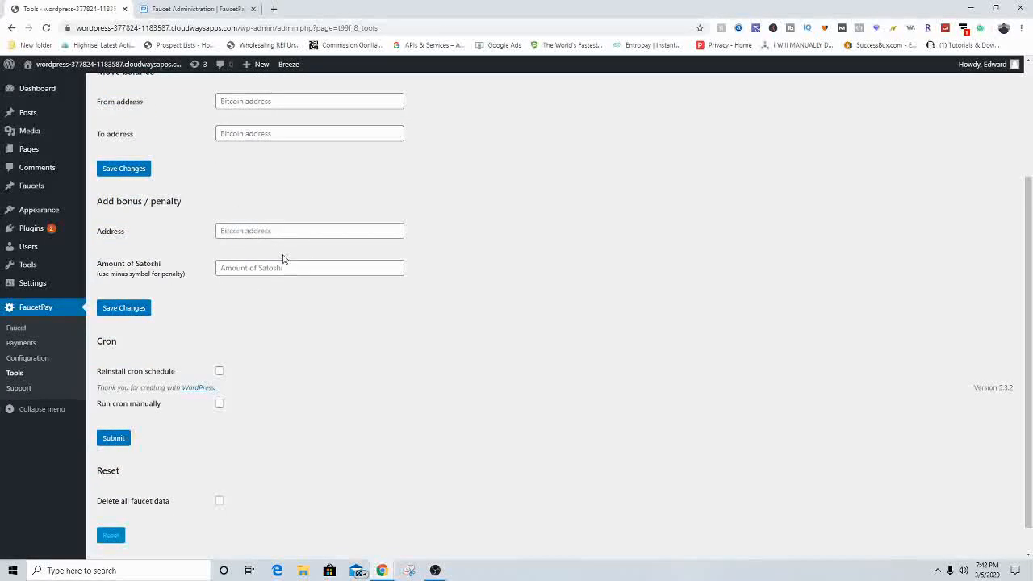
pyautogui.scroll(-1, 242, 299)
pyautogui.scroll(1, 123, 319)
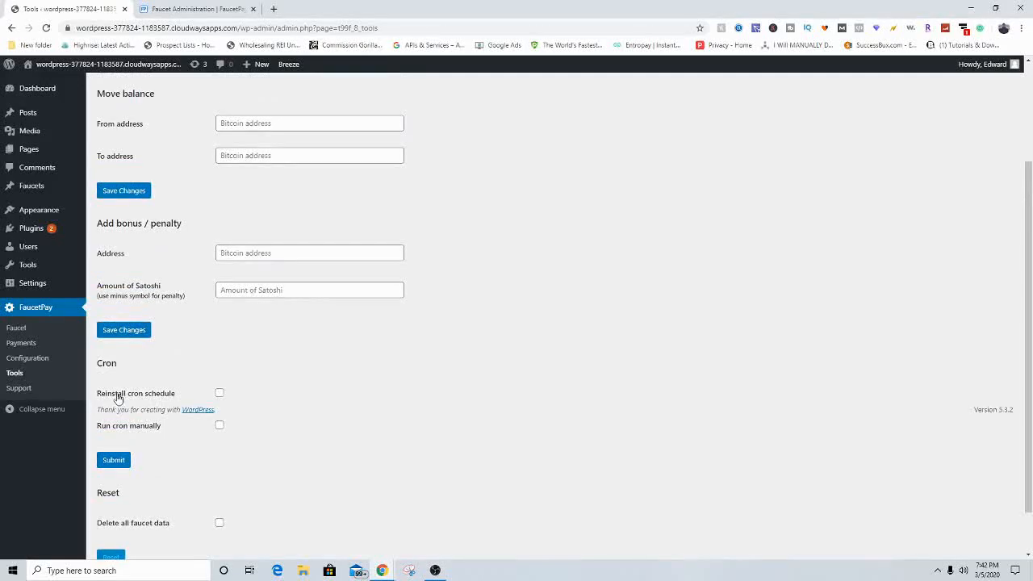
pyautogui.scroll(1, 161, 404)
pyautogui.scroll(-2, 180, 403)
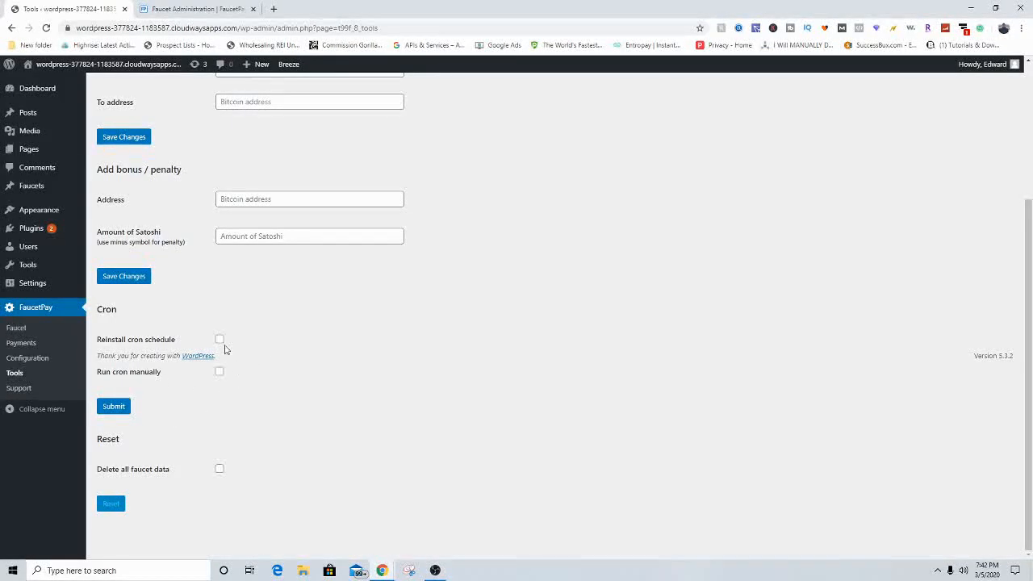
pyautogui.scroll(1, 296, 321)
pyautogui.scroll(-1, 293, 318)
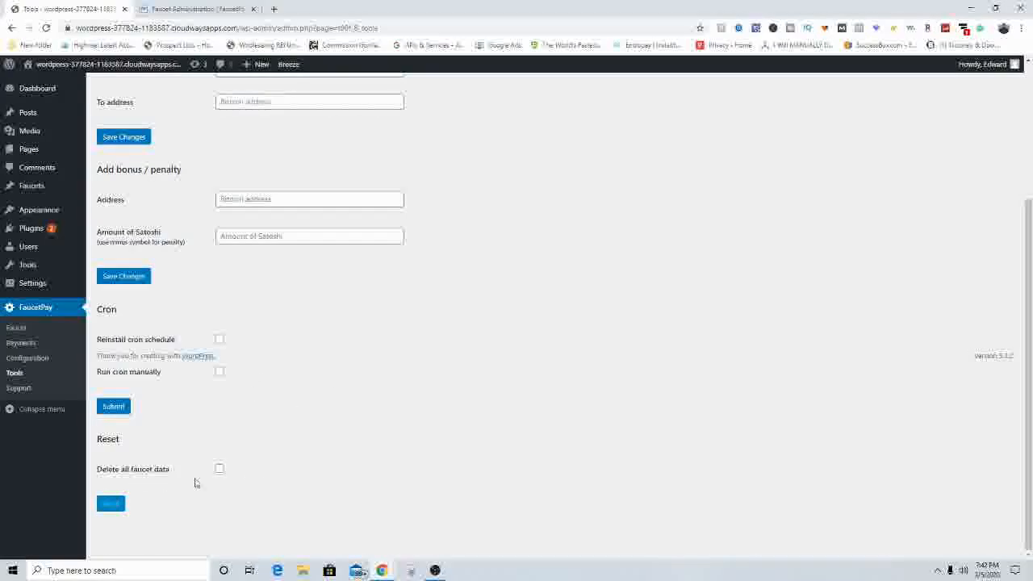
pyautogui.scroll(3, 219, 500)
pyautogui.scroll(-2, 318, 323)
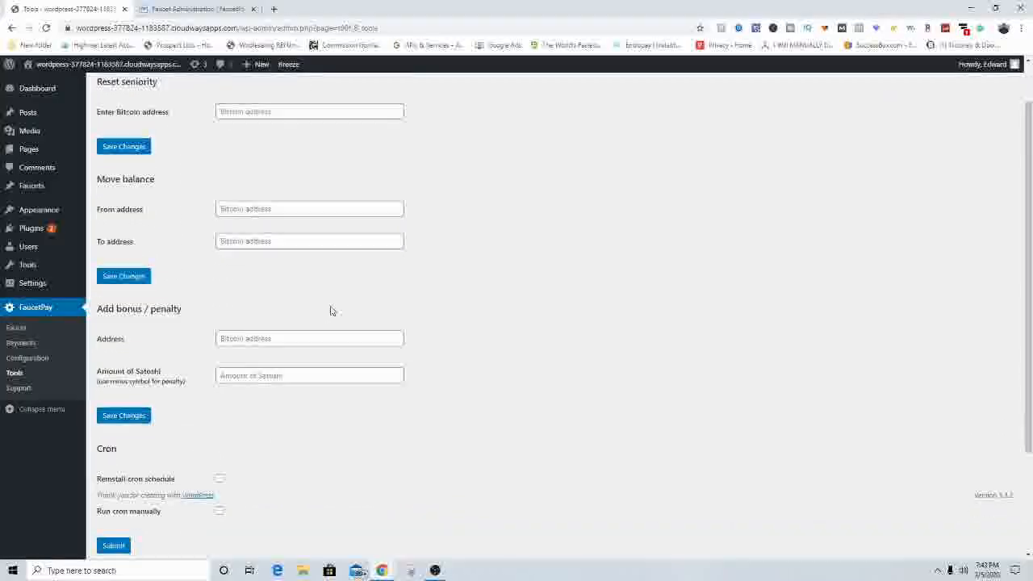
pyautogui.scroll(3, 328, 304)
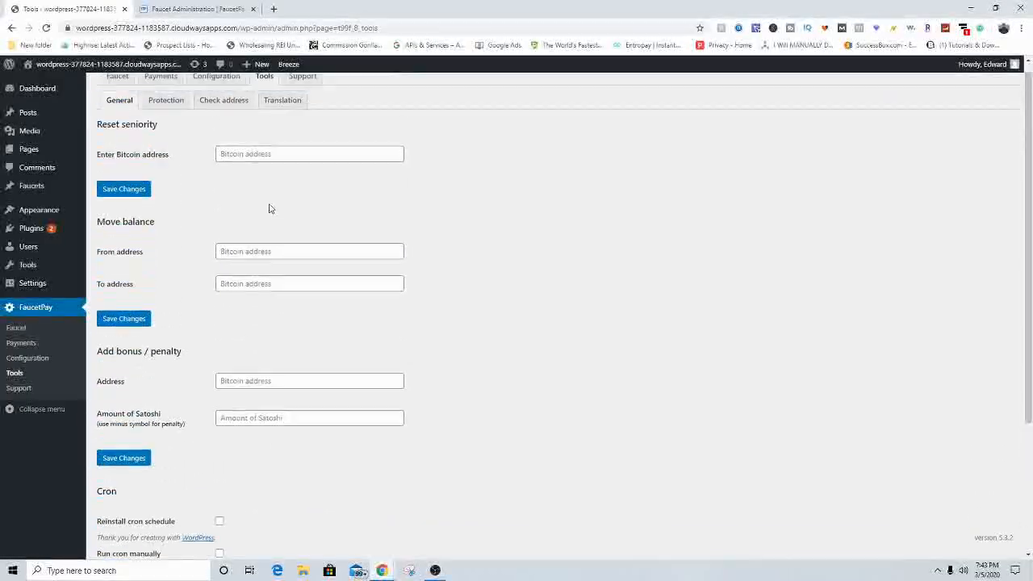
# Step: Look through the whitelist/blacklist and address-check tools, then open the Translation sub-tab
pyautogui.click(166, 114)
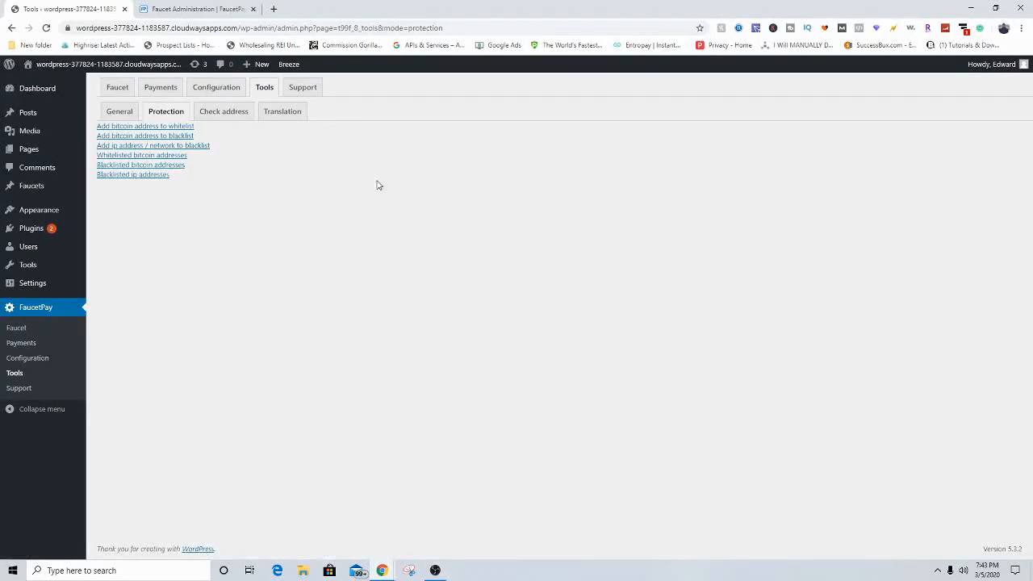
pyautogui.click(229, 118)
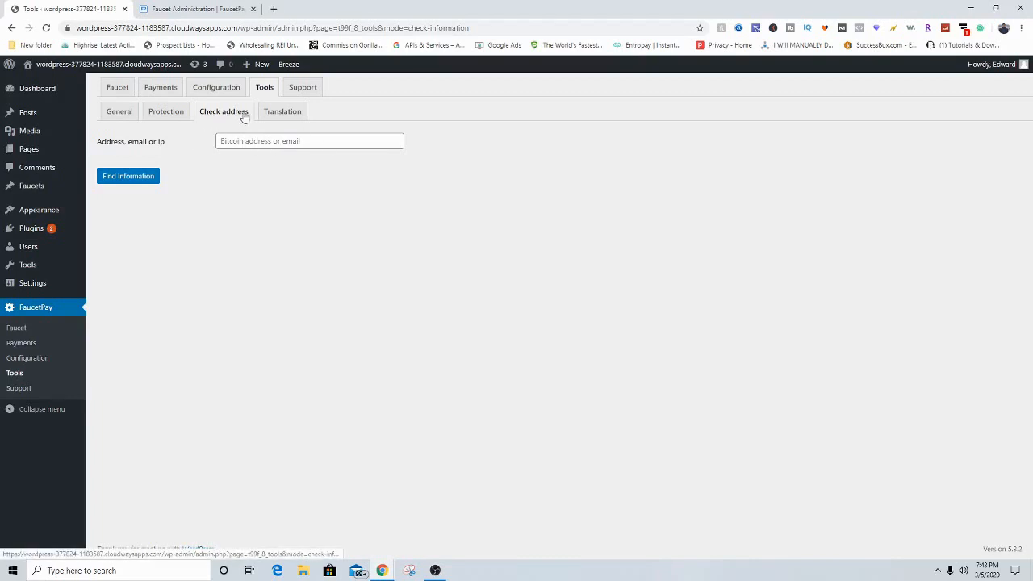
pyautogui.click(230, 143)
pyautogui.click(523, 175)
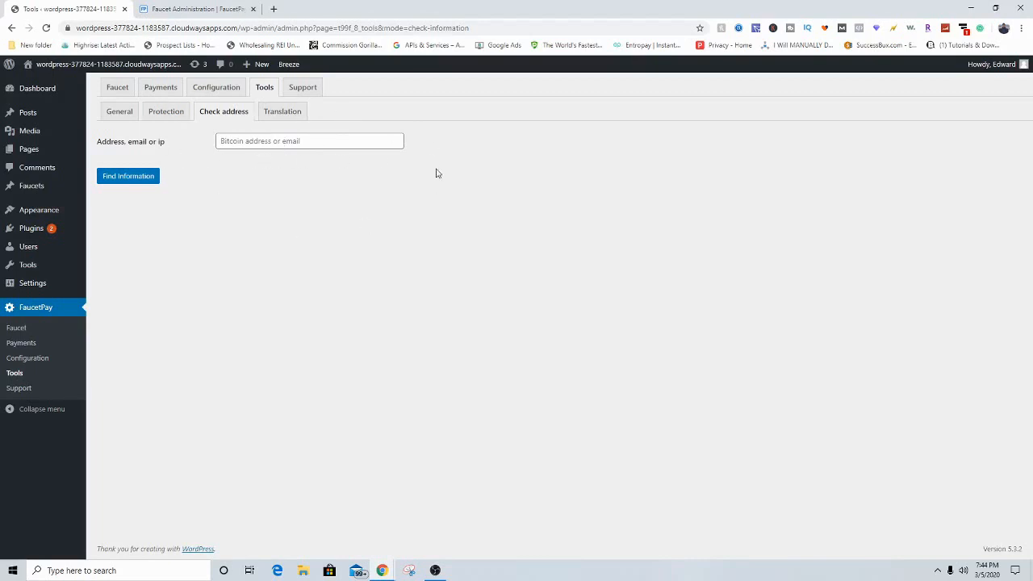
pyautogui.click(280, 117)
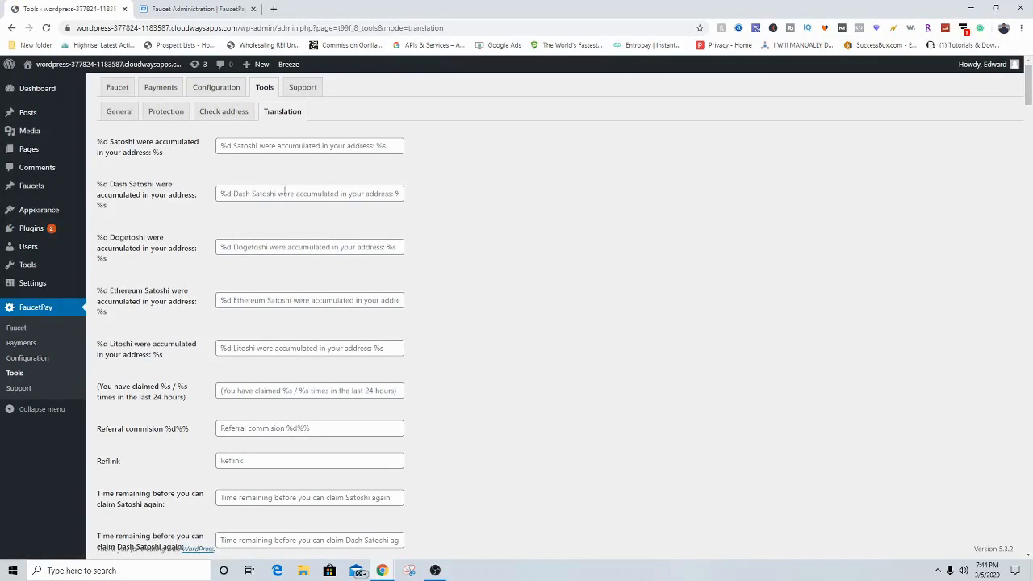
# Step: Copy the [btc-faucet-form id="8"] shortcode from the Support tab's usage guide
pyautogui.click(305, 89)
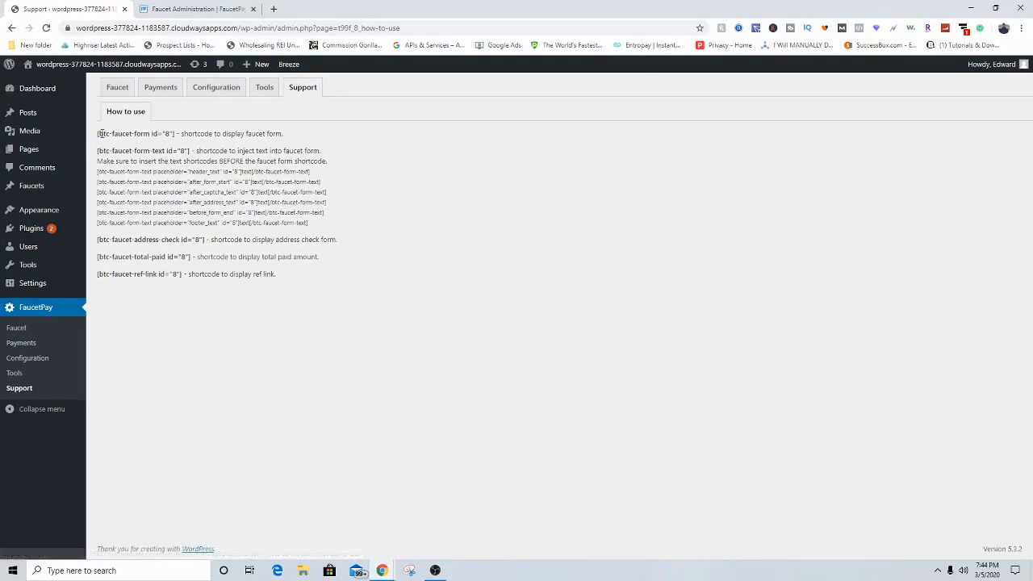
pyautogui.moveTo(97, 134); pyautogui.dragTo(176, 134)
pyautogui.click(176, 135)
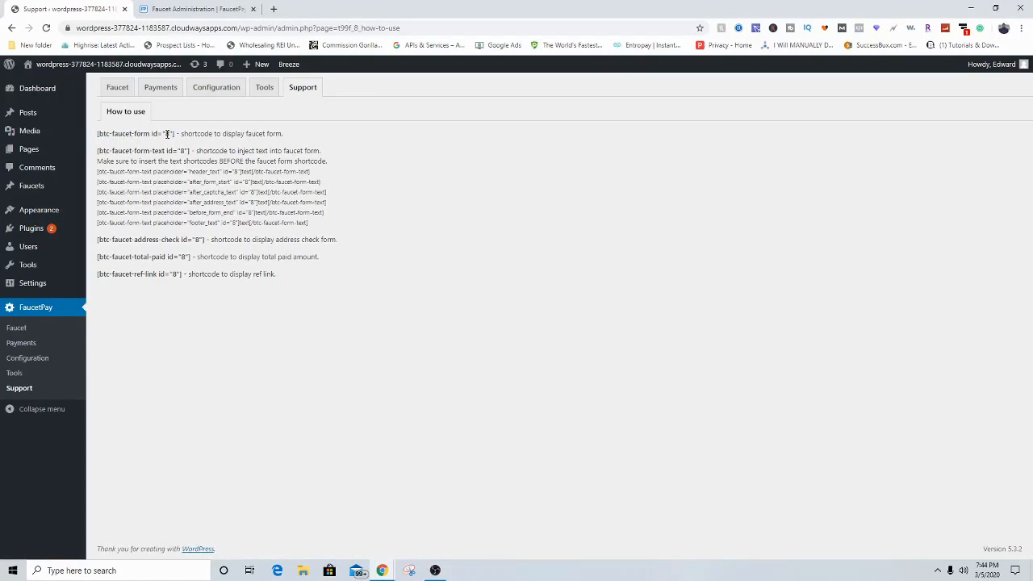
pyautogui.moveTo(218, 135); pyautogui.dragTo(169, 135)
pyautogui.click(292, 142)
pyautogui.click(177, 134)
pyautogui.click(102, 138)
pyautogui.rightClick(172, 135)
pyautogui.click(184, 142)
pyautogui.click(321, 118)
pyautogui.moveTo(31, 153)
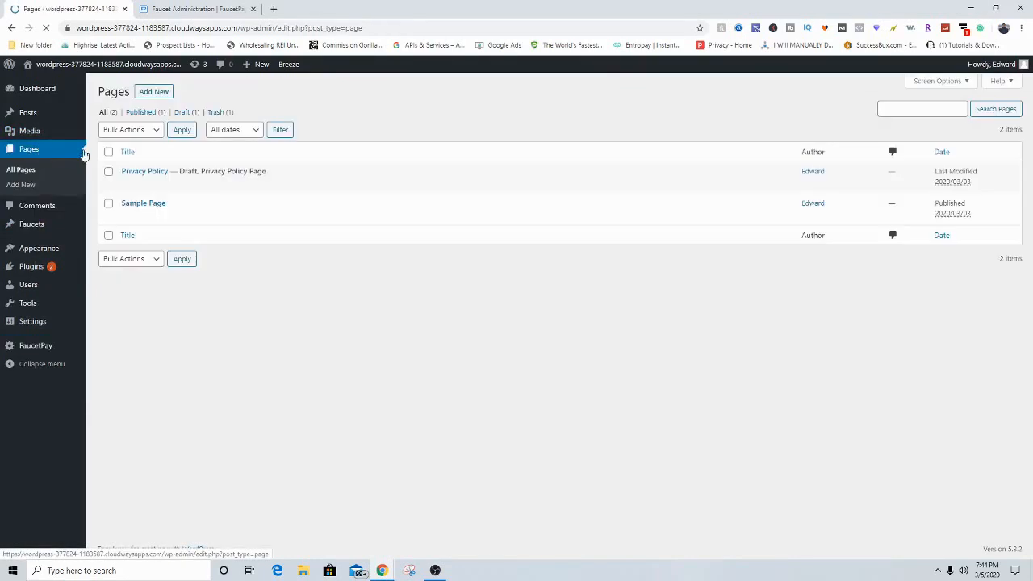
# Step: Create a new page titled BTCMad with a Shortcode block holding the pasted faucet-form shortcode
pyautogui.click(152, 92)
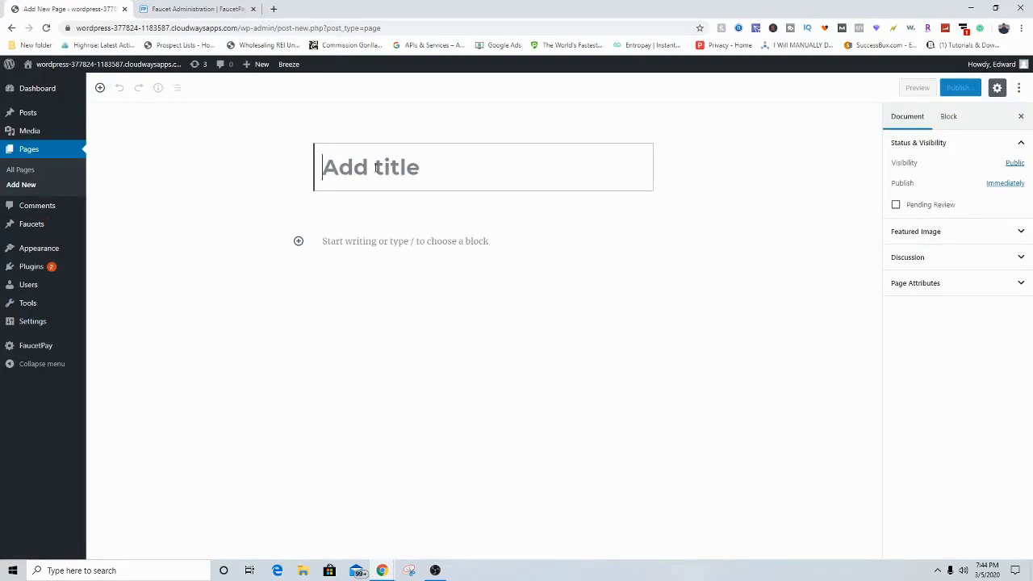
pyautogui.write('BTC')
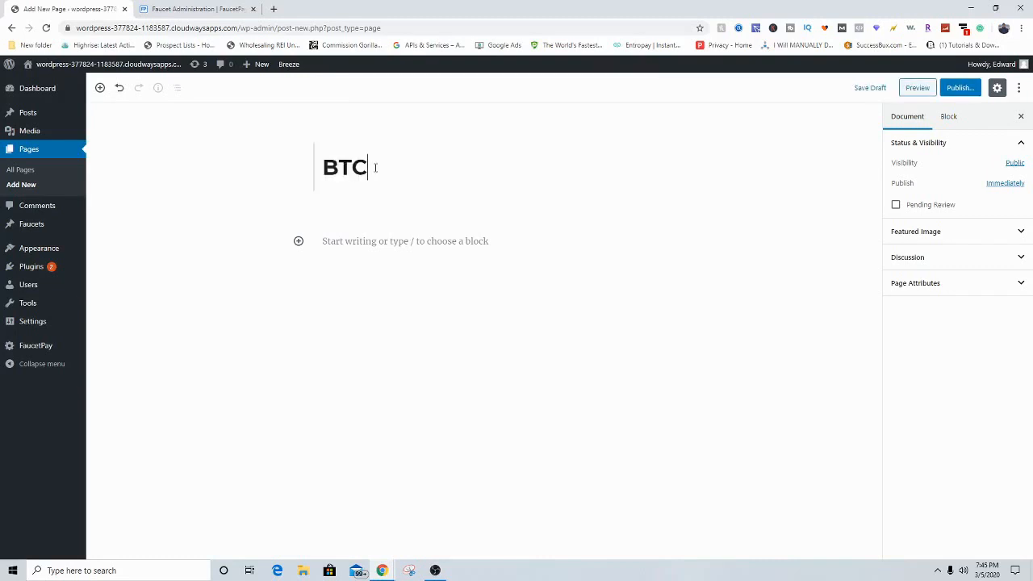
pyautogui.write('Mad')
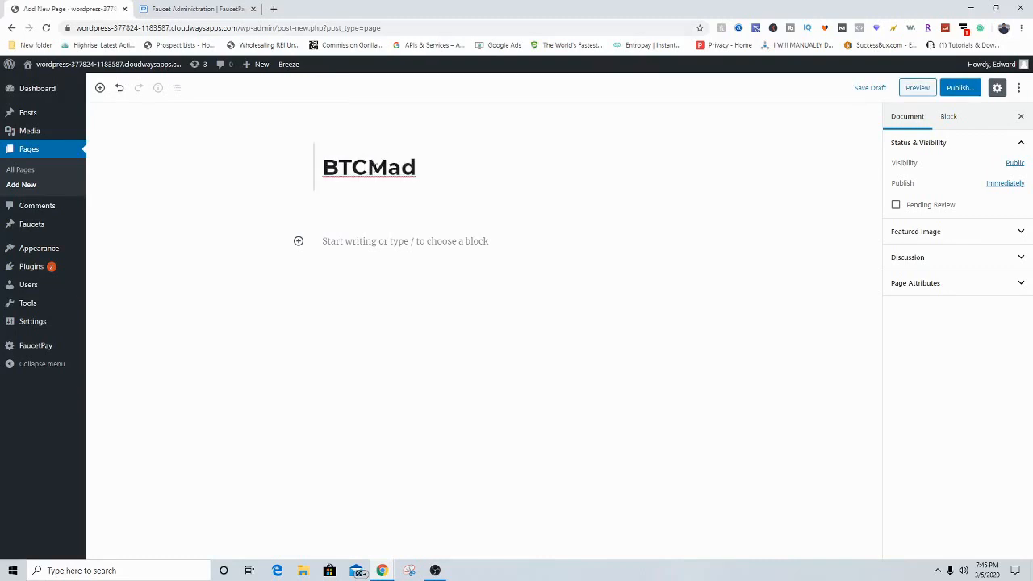
pyautogui.click(369, 241)
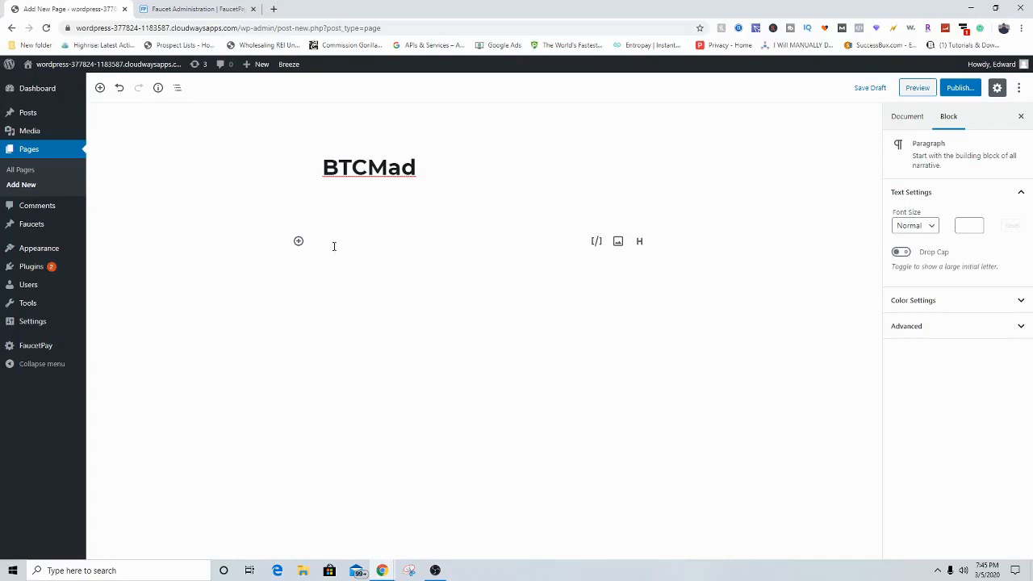
pyautogui.click(299, 241)
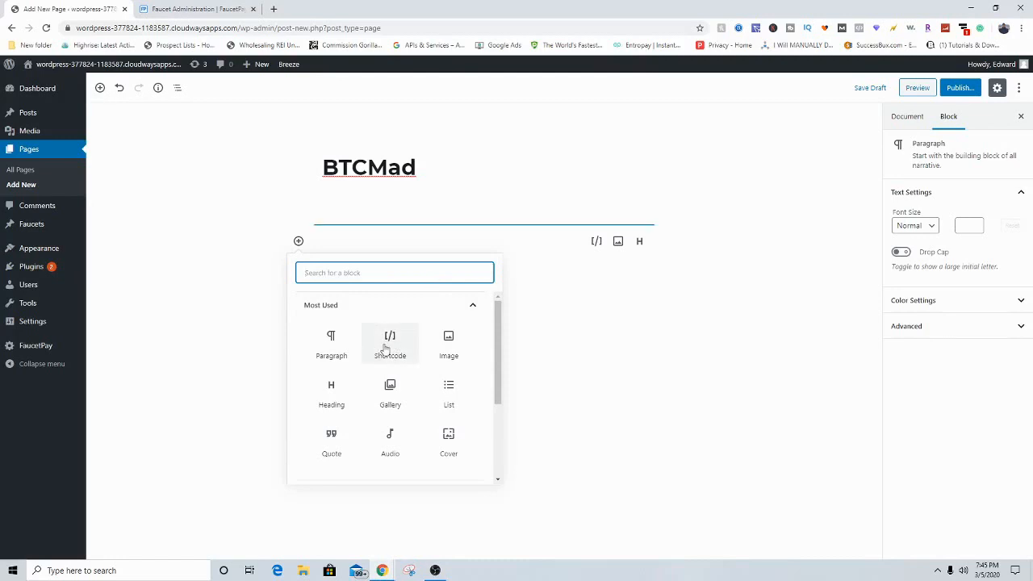
pyautogui.click(385, 345)
pyautogui.click(406, 296)
pyautogui.hotkey('ctrl', 'v')
# Step: Publish the BTCMad page
pyautogui.click(512, 364)
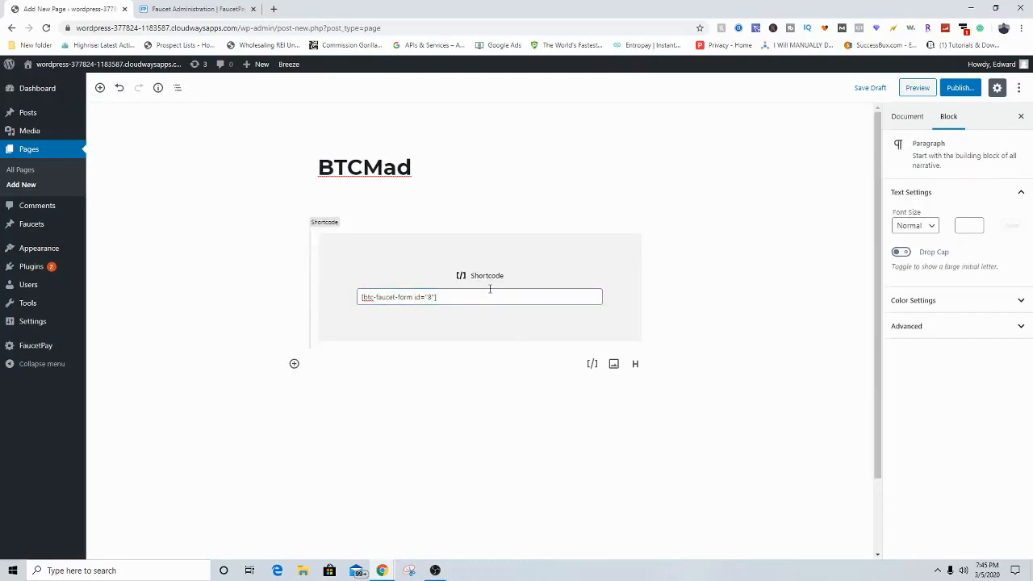
pyautogui.click(244, 292)
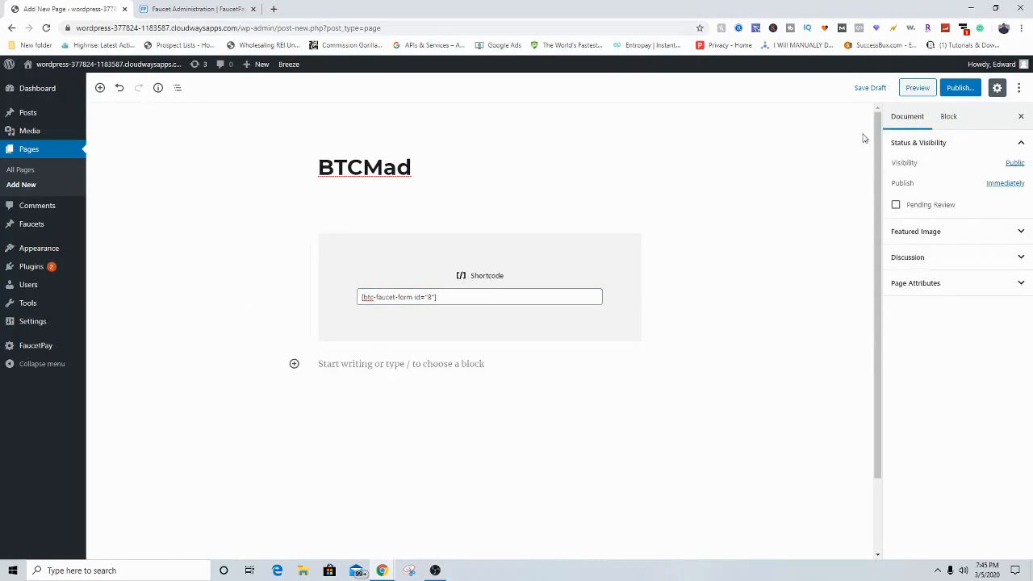
pyautogui.click(960, 87)
pyautogui.click(961, 88)
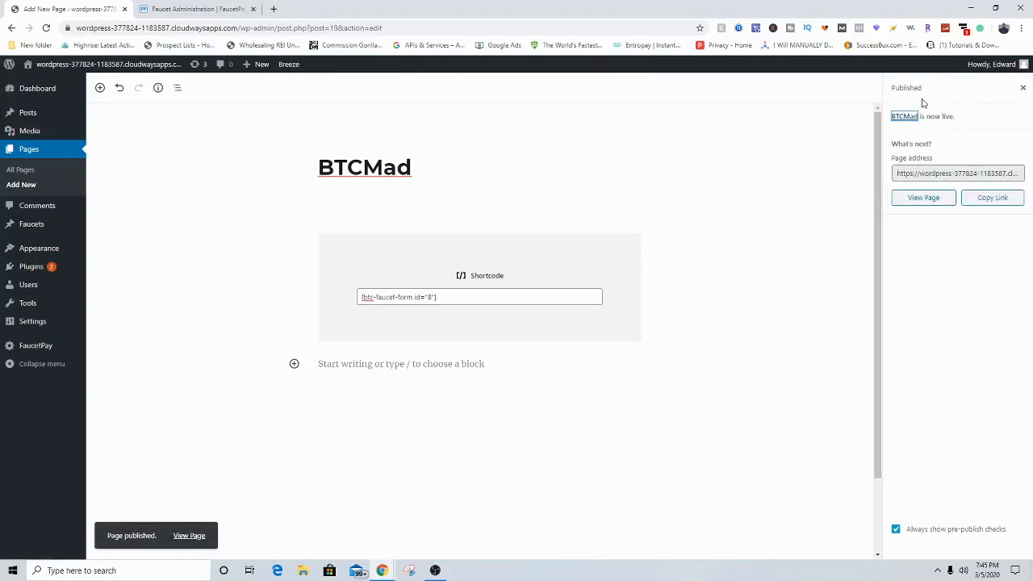
# Step: View the live BTCMad page showing 'Claim rules were not configured yet', then return to editing it
pyautogui.click(918, 201)
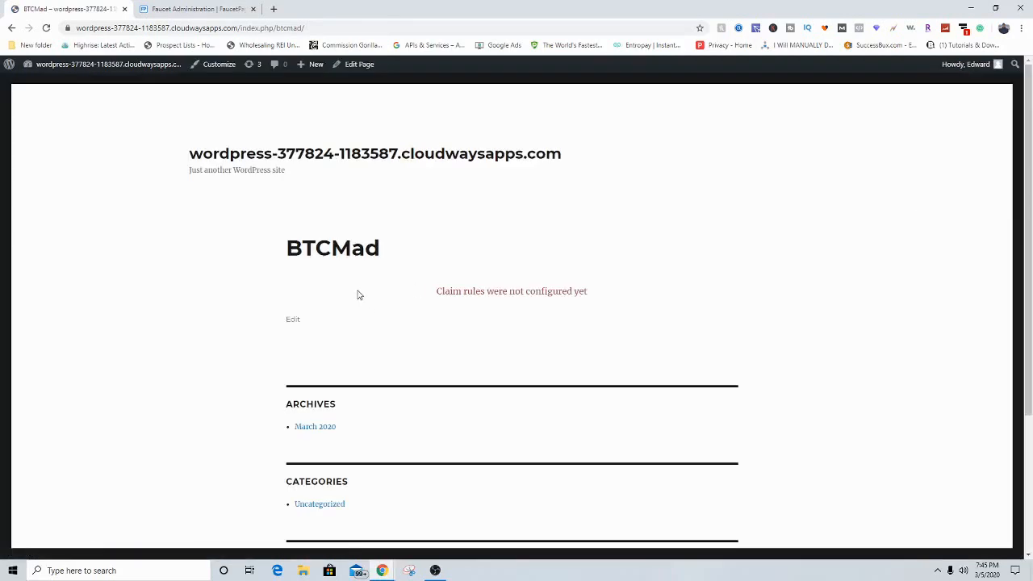
pyautogui.moveTo(435, 294)
pyautogui.mouseDown()
pyautogui.moveTo(634, 292)
pyautogui.moveTo(427, 300)
pyautogui.mouseUp()
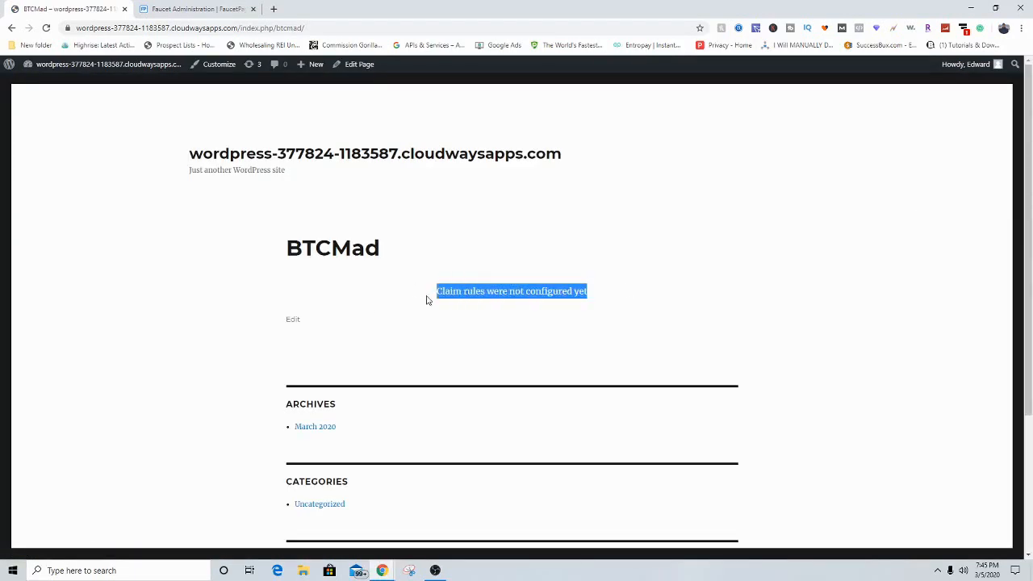
pyautogui.click(512, 291)
pyautogui.scroll(-2, 461, 293)
pyautogui.scroll(2, 544, 266)
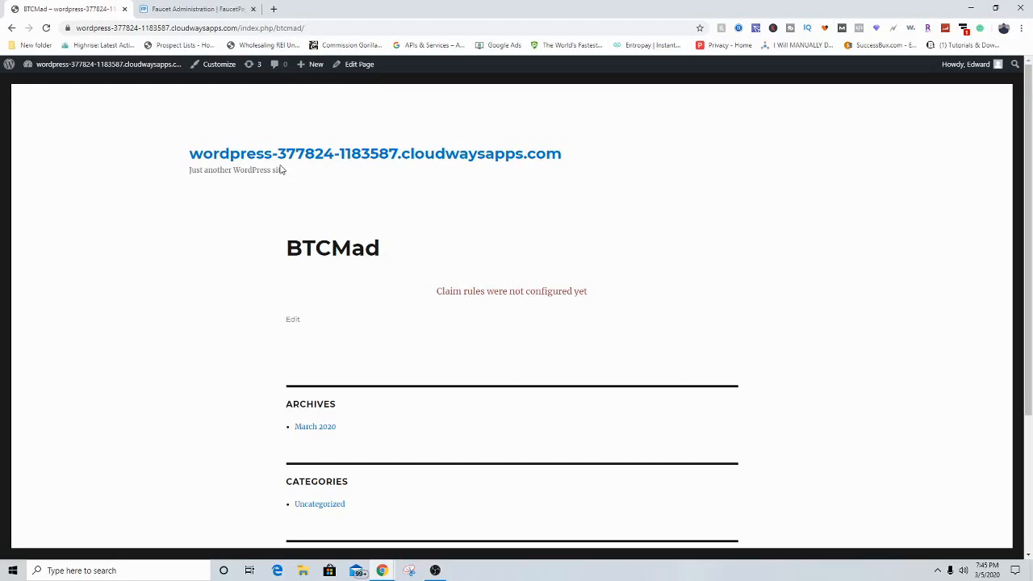
pyautogui.click(292, 318)
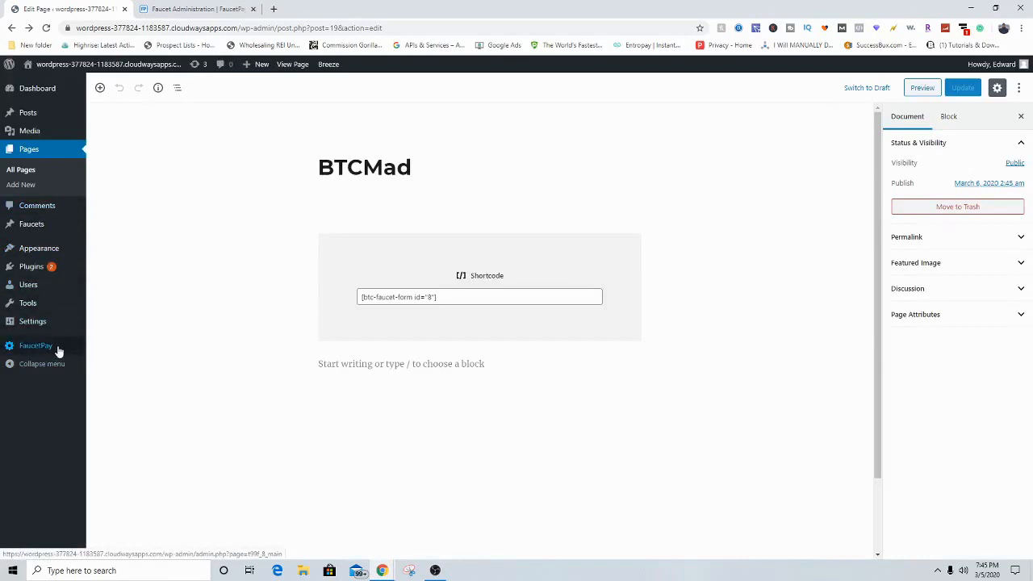
# Step: Go to FaucetPay > Faucet and open the Support tab's shortcode guide
pyautogui.moveTo(57, 349)
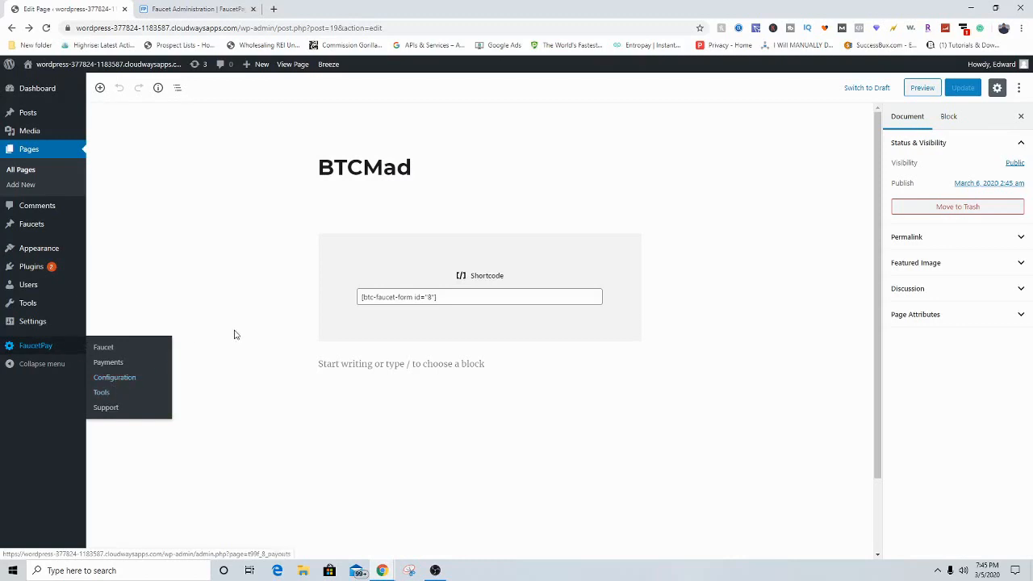
pyautogui.click(97, 346)
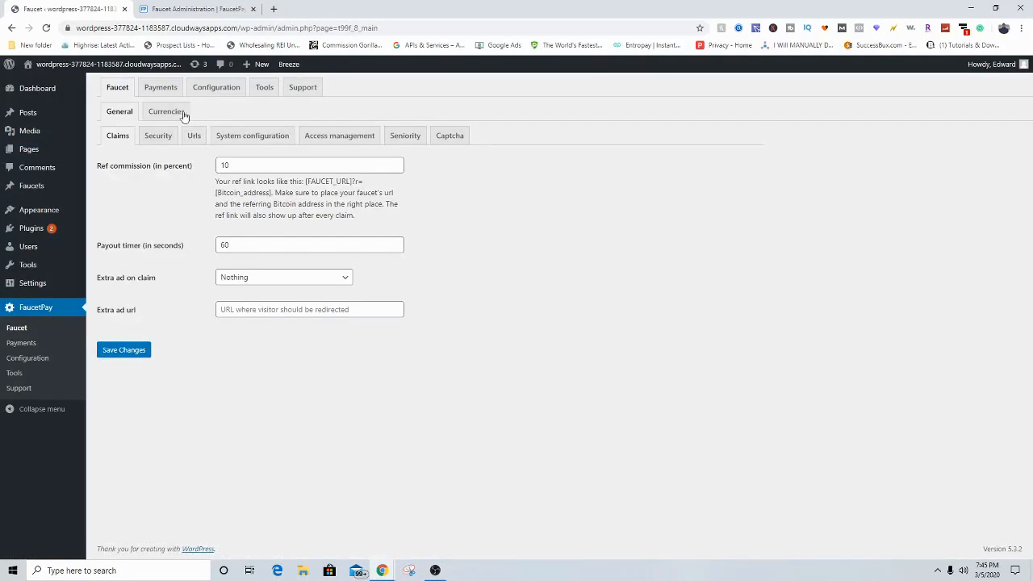
pyautogui.click(300, 88)
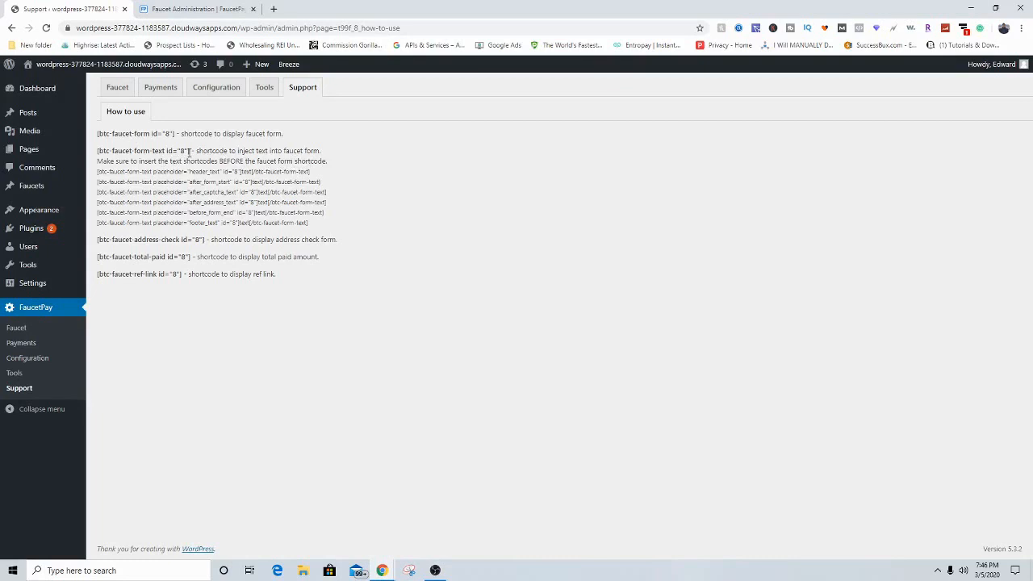
# Step: Examine the form-text and header_text shortcodes and their id value 8 in the guide
pyautogui.moveTo(196, 153); pyautogui.dragTo(96, 154)
pyautogui.click(121, 131)
pyautogui.moveTo(97, 152); pyautogui.dragTo(197, 153)
pyautogui.click(129, 135)
pyautogui.doubleClick(166, 134)
pyautogui.moveTo(97, 171); pyautogui.dragTo(315, 174)
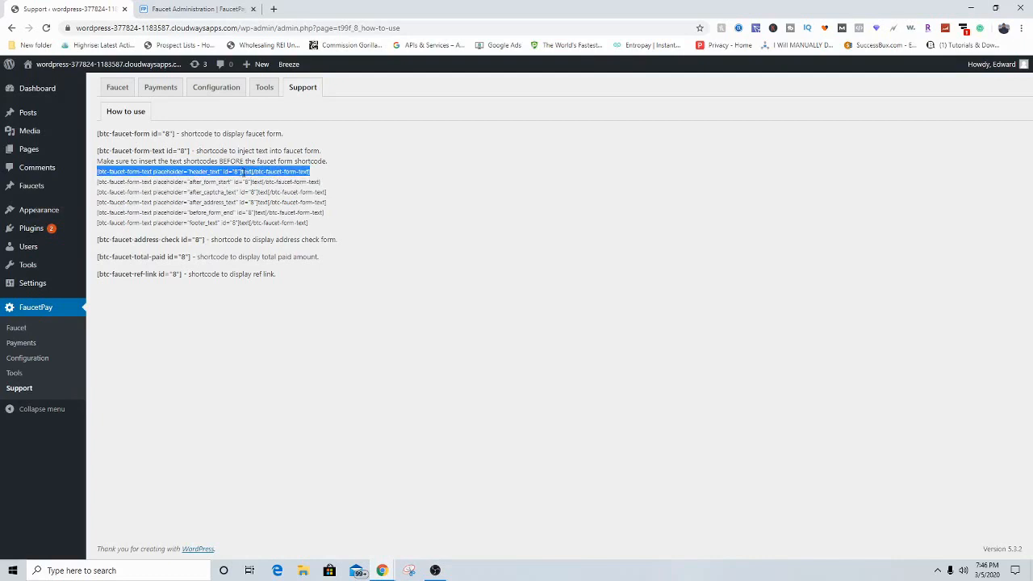
pyautogui.click(243, 173)
pyautogui.moveTo(242, 173); pyautogui.dragTo(254, 172)
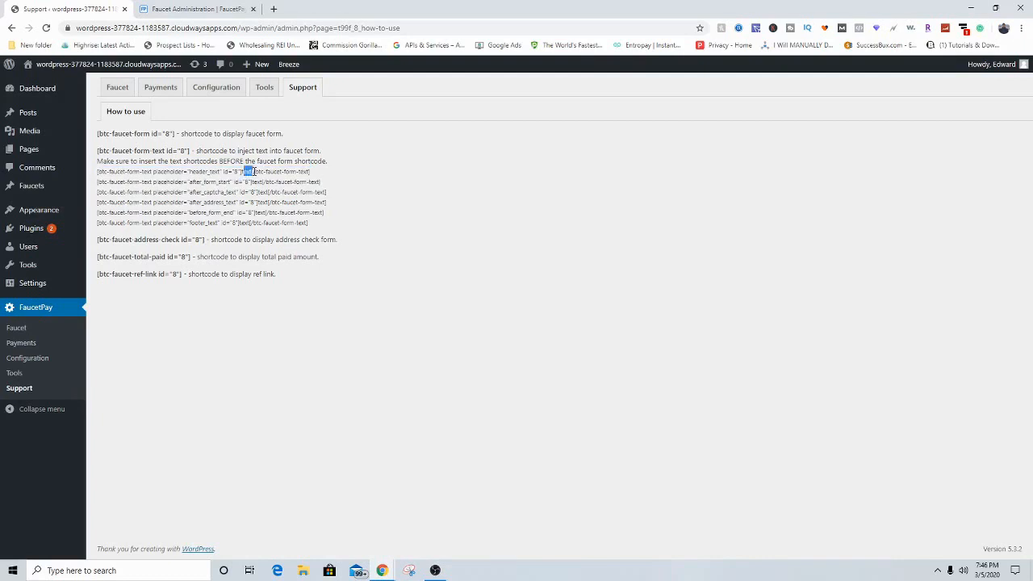
pyautogui.click(251, 172)
# Step: Copy the [btc-faucet-address-check id="8"] shortcode and go to All Pages
pyautogui.moveTo(96, 241); pyautogui.dragTo(207, 240)
pyautogui.click(99, 242)
pyautogui.rightClick(207, 240)
pyautogui.click(232, 247)
pyautogui.moveTo(24, 150)
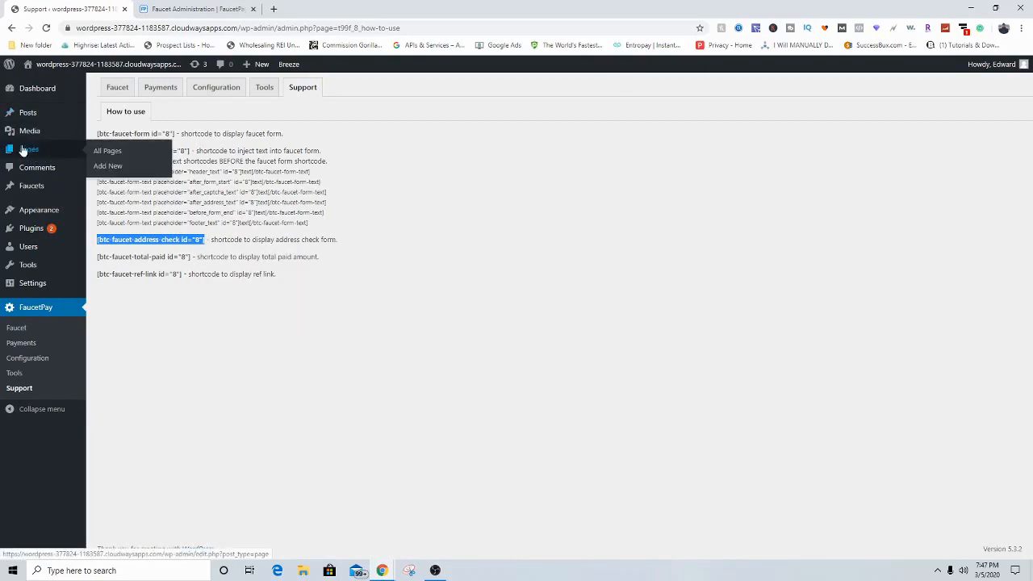
pyautogui.click(107, 151)
# Step: Start a new page titled ADDY CHECK
pyautogui.click(150, 92)
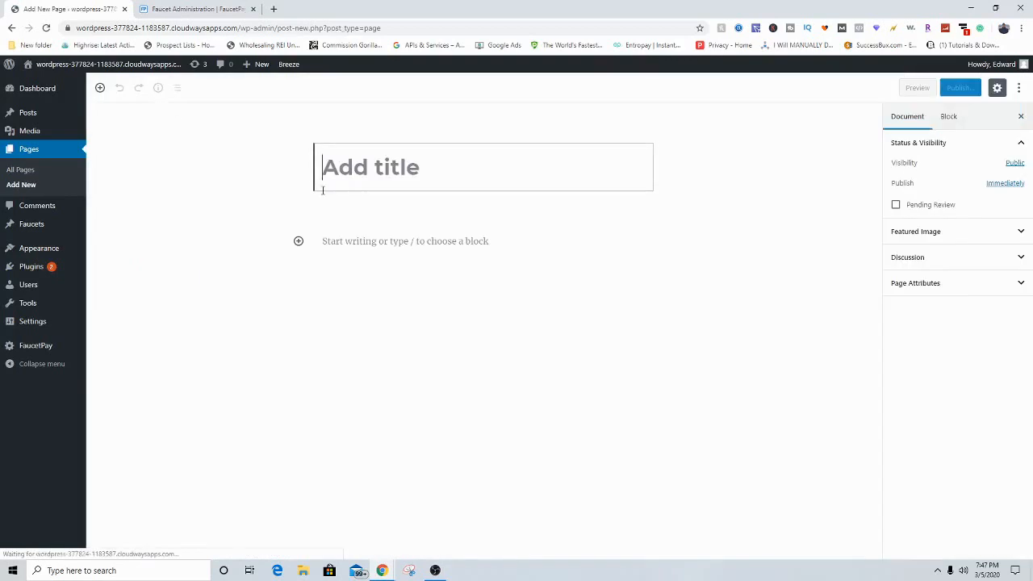
pyautogui.write('ADY')
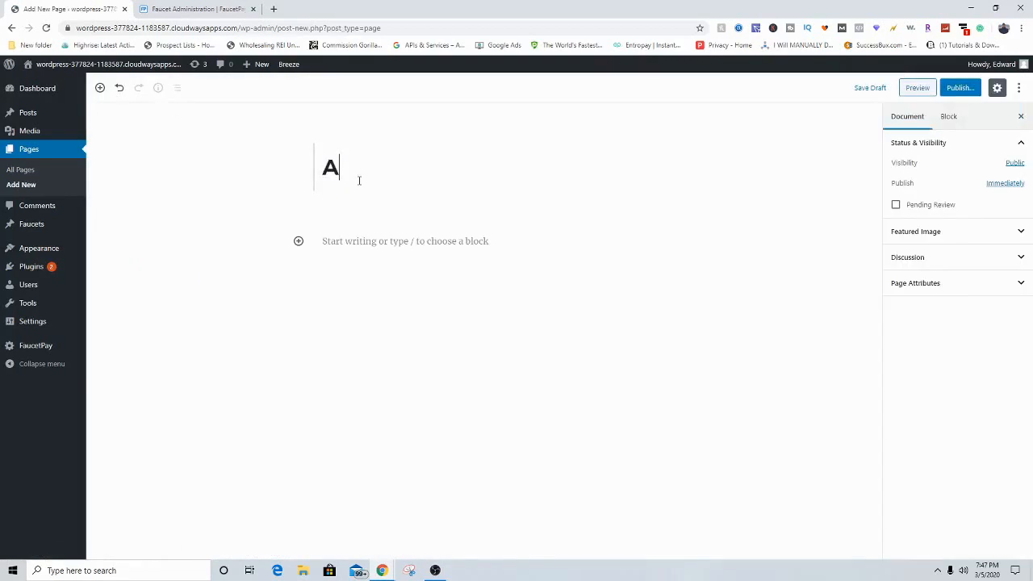
pyautogui.press('BackSpace')
pyautogui.write('=')
pyautogui.press('BackSpace')
pyautogui.write('DUY')
pyautogui.press('BackSpace')
pyautogui.press('BackSpace')
pyautogui.write('Y CHECK')
# Step: Add a Shortcode block with the pasted address-check shortcode, removing an accidental image block
pyautogui.click(367, 242)
pyautogui.click(613, 243)
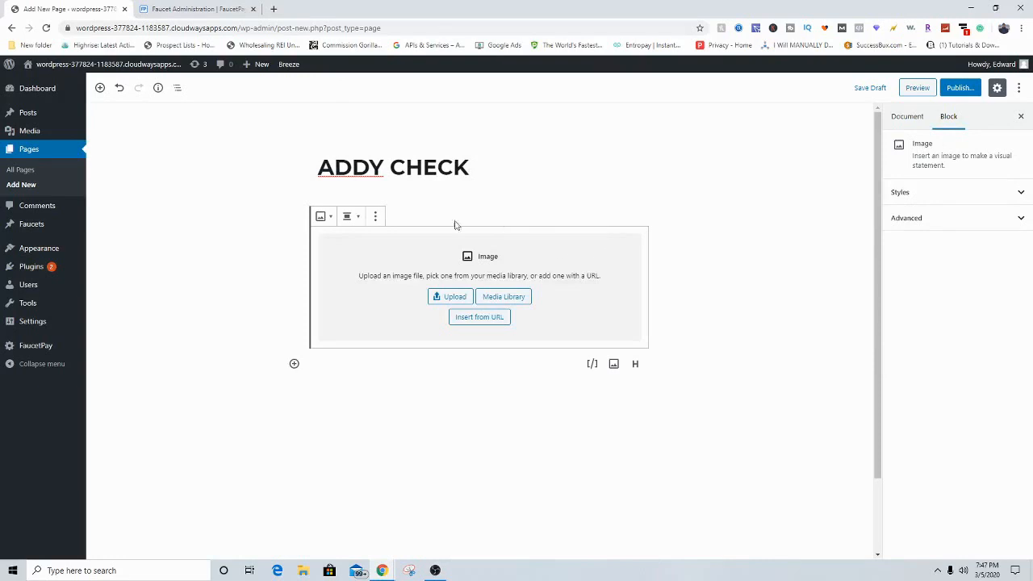
pyautogui.click(294, 365)
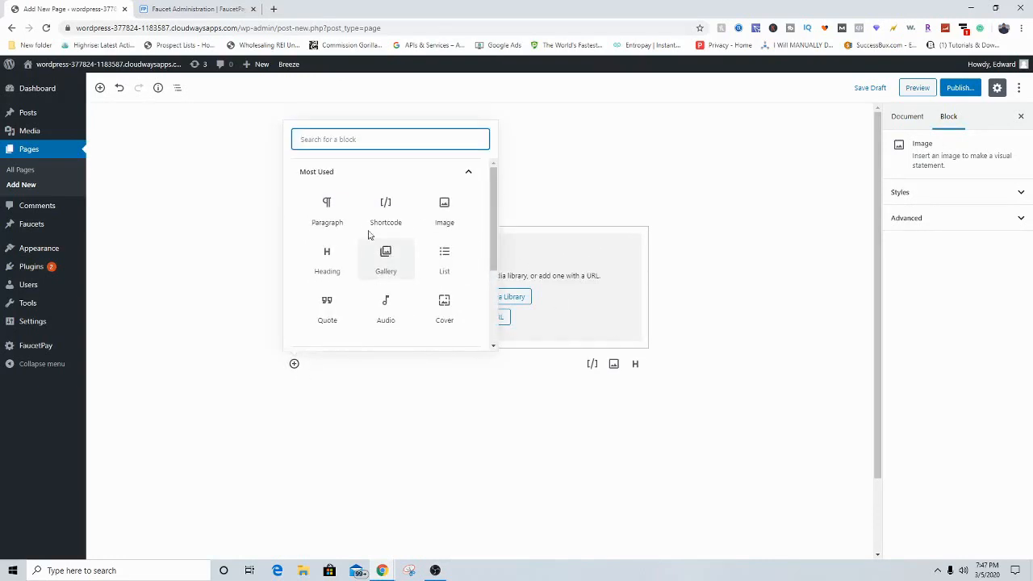
pyautogui.click(382, 213)
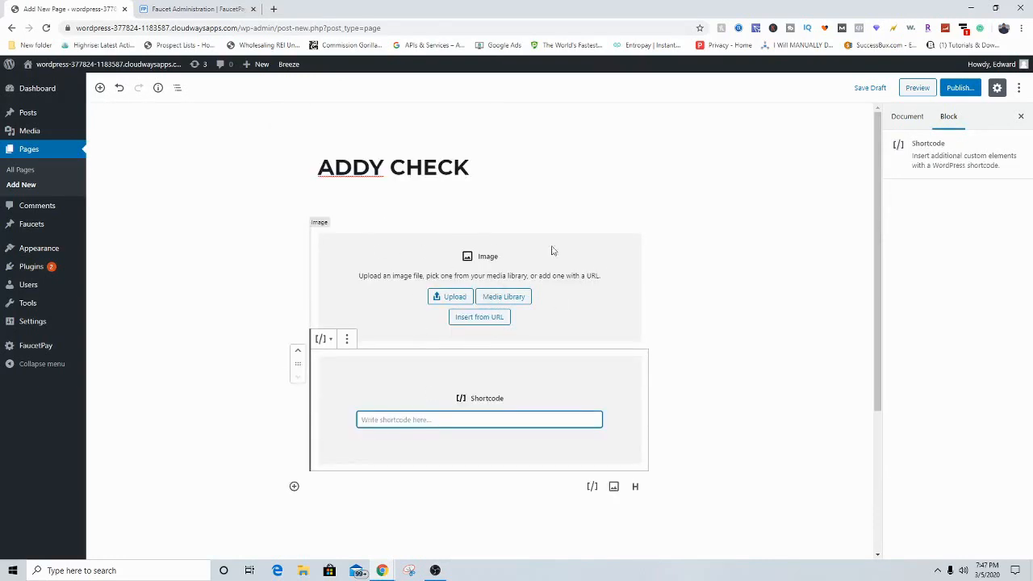
pyautogui.click(494, 253)
pyautogui.click(375, 216)
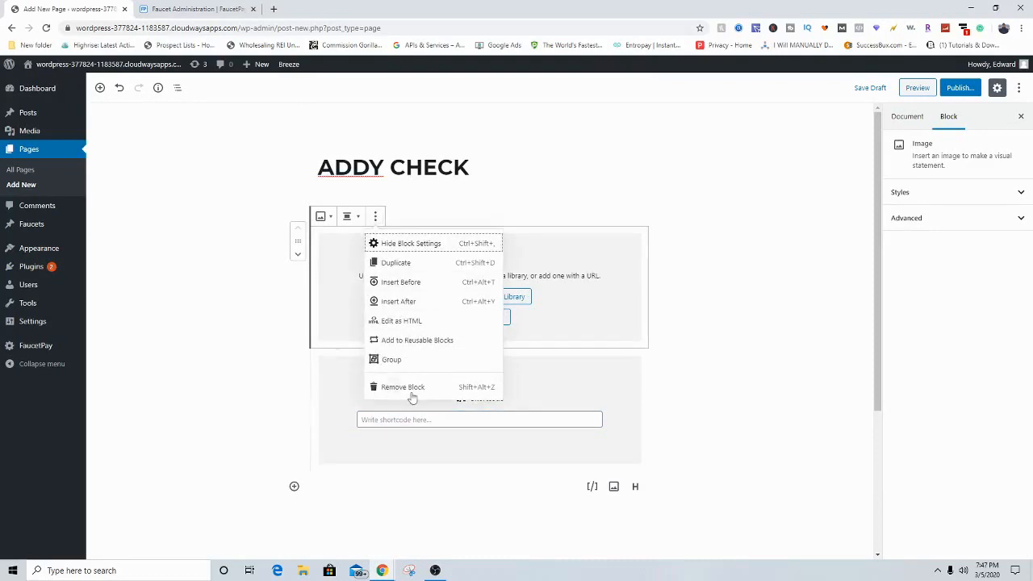
pyautogui.click(403, 385)
pyautogui.click(419, 296)
pyautogui.rightClick(414, 292)
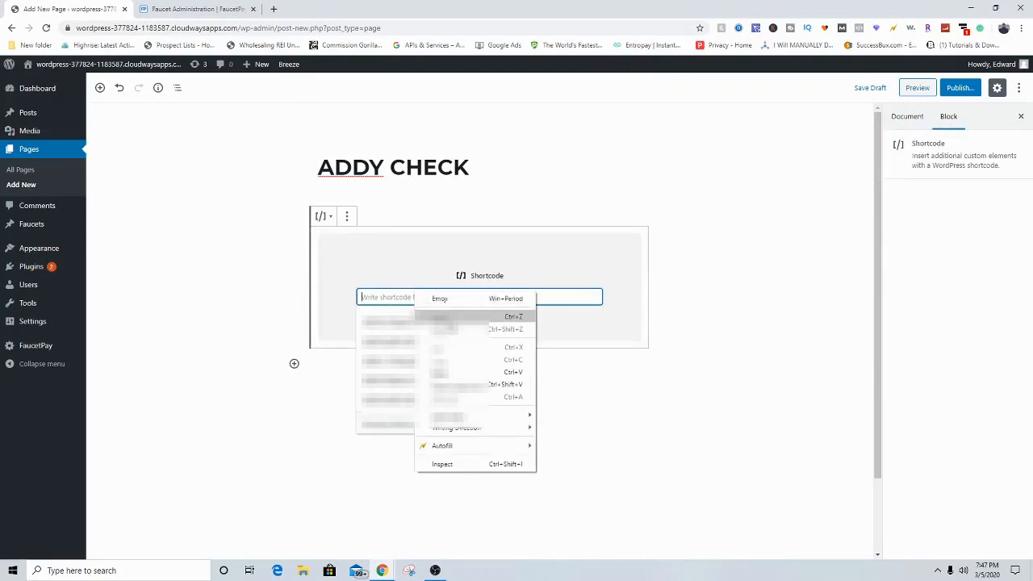
pyautogui.click(451, 370)
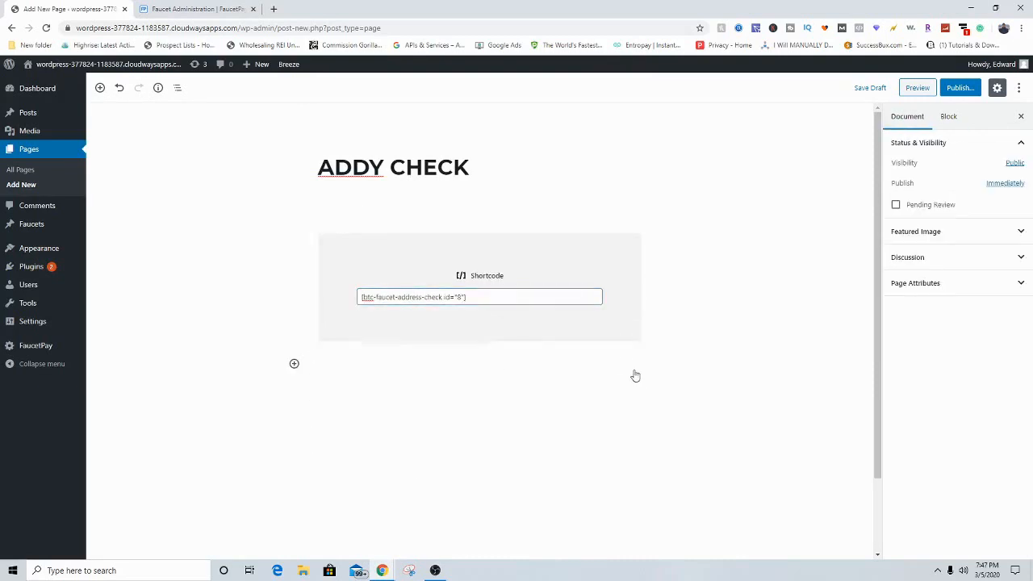
# Step: Publish the ADDY CHECK page and view it live
pyautogui.click(950, 89)
pyautogui.click(953, 91)
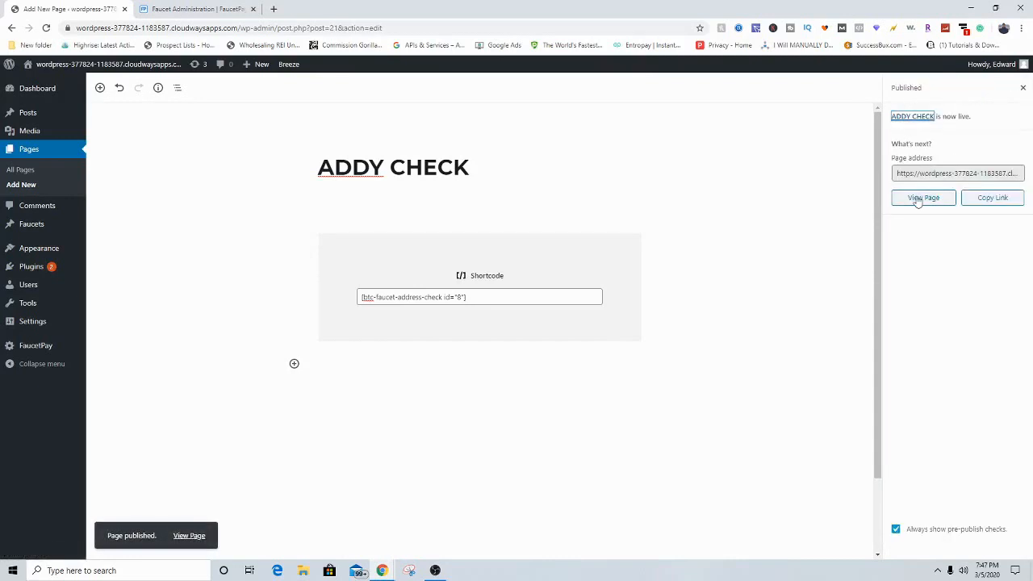
pyautogui.click(917, 201)
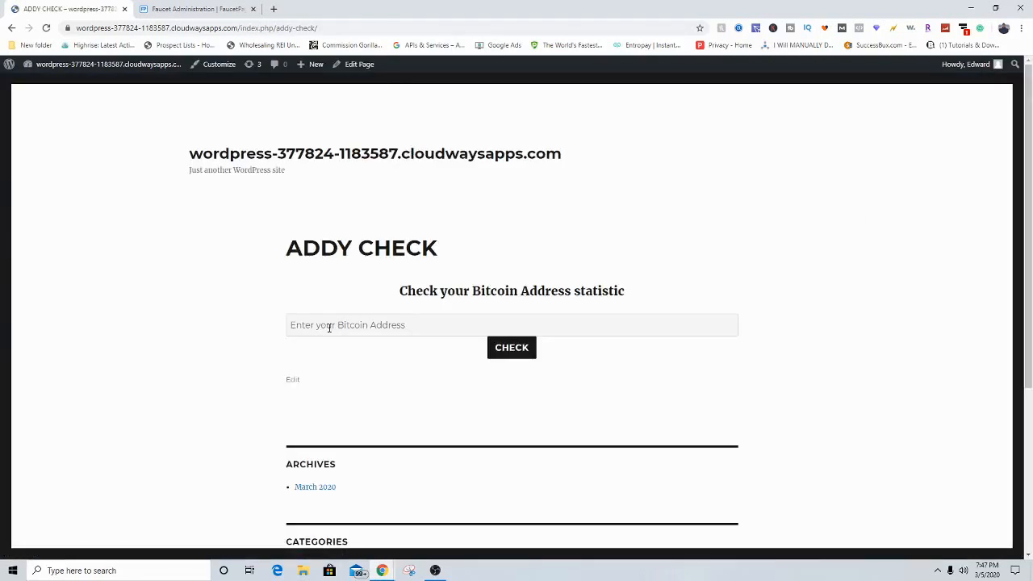
# Step: Check a saved Bitcoin address with the live ADDY CHECK form
pyautogui.click(429, 326)
pyautogui.click(317, 411)
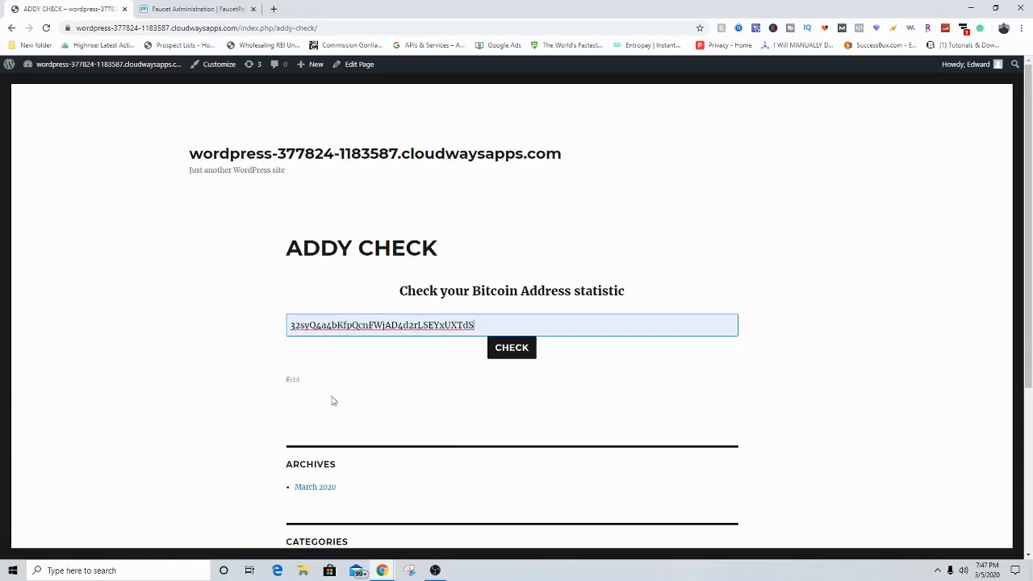
pyautogui.click(524, 349)
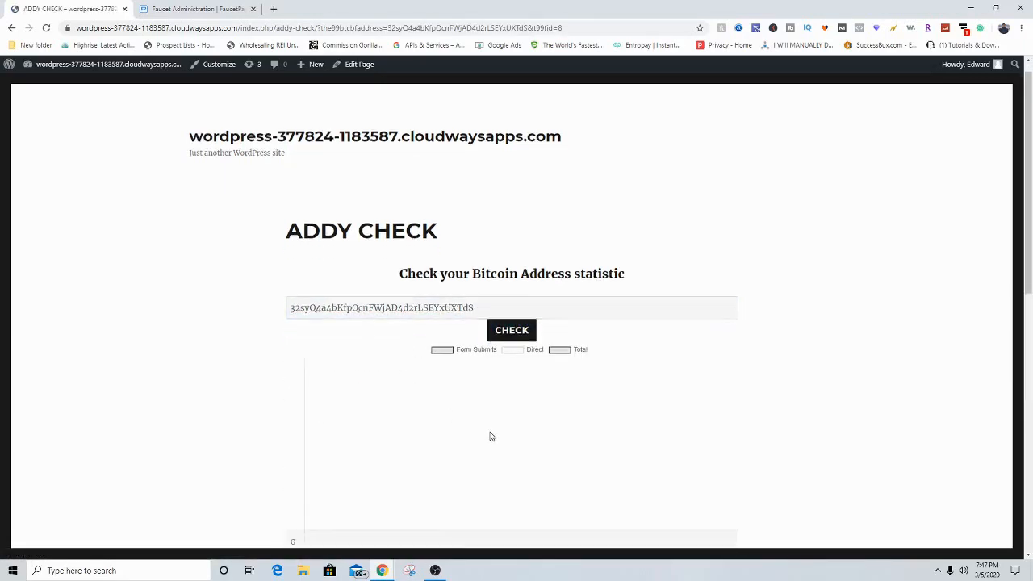
pyautogui.scroll(-3, 492, 437)
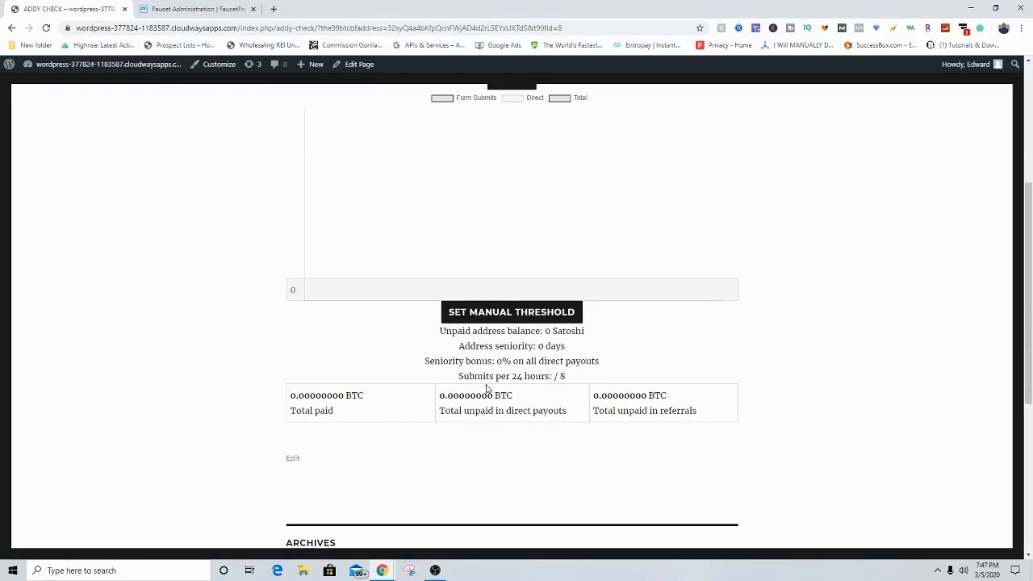
pyautogui.scroll(1, 362, 231)
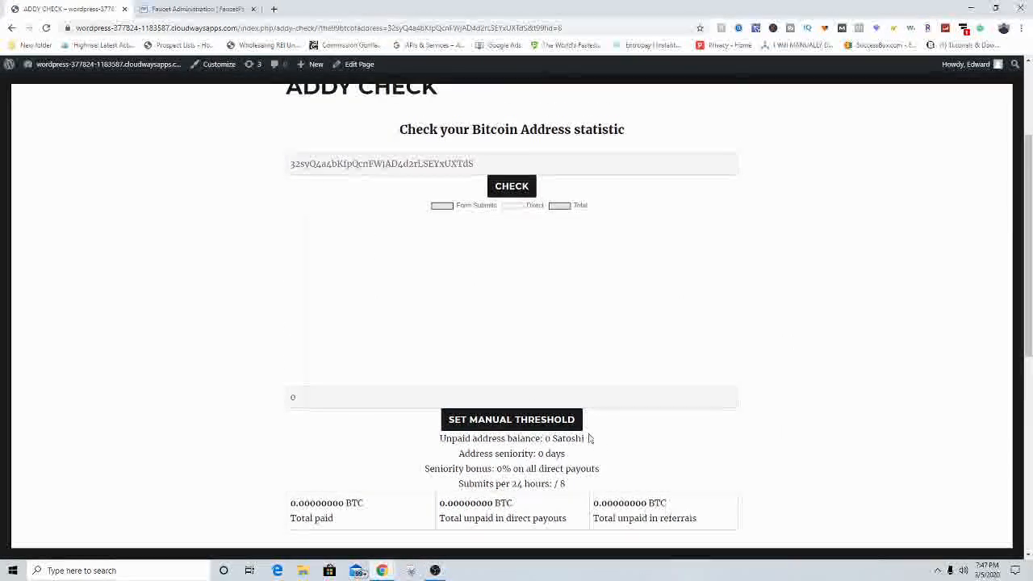
pyautogui.scroll(-2, 484, 387)
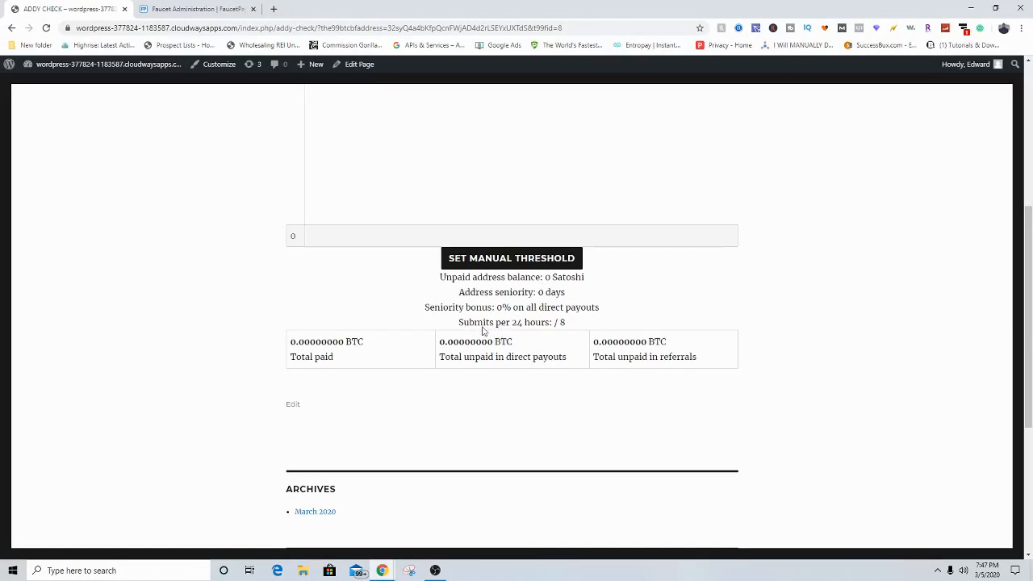
# Step: Review the submits-per-24-hours and 0% seniority bonus figures, then go back to the page editor
pyautogui.moveTo(568, 325); pyautogui.dragTo(550, 323)
pyautogui.click(570, 324)
pyautogui.moveTo(496, 307)
pyautogui.mouseDown()
pyautogui.moveTo(519, 307)
pyautogui.moveTo(511, 309)
pyautogui.mouseUp()
pyautogui.click(506, 306)
pyautogui.click(510, 310)
pyautogui.scroll(3, 360, 173)
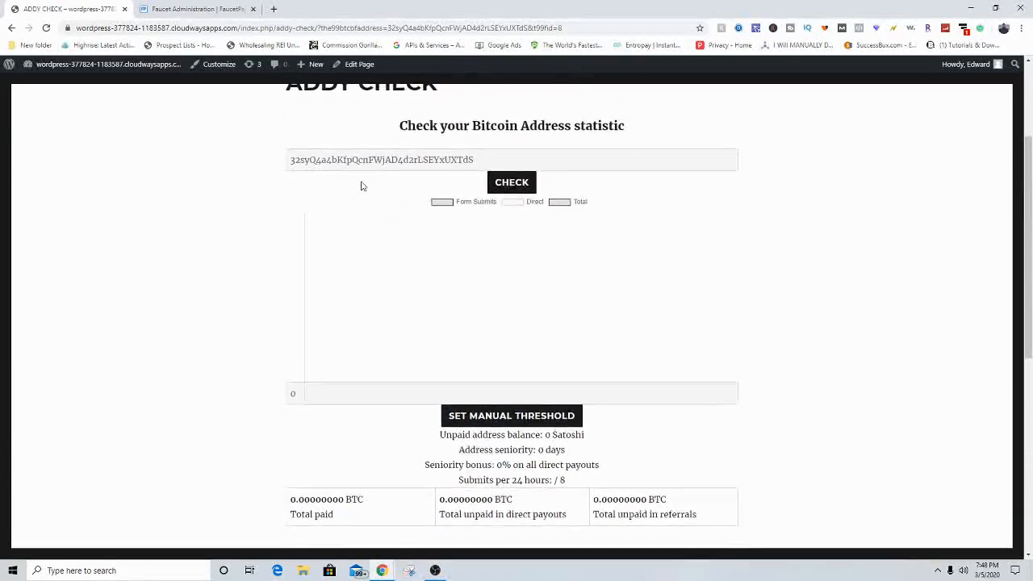
pyautogui.hotkey('alt', 'Left')
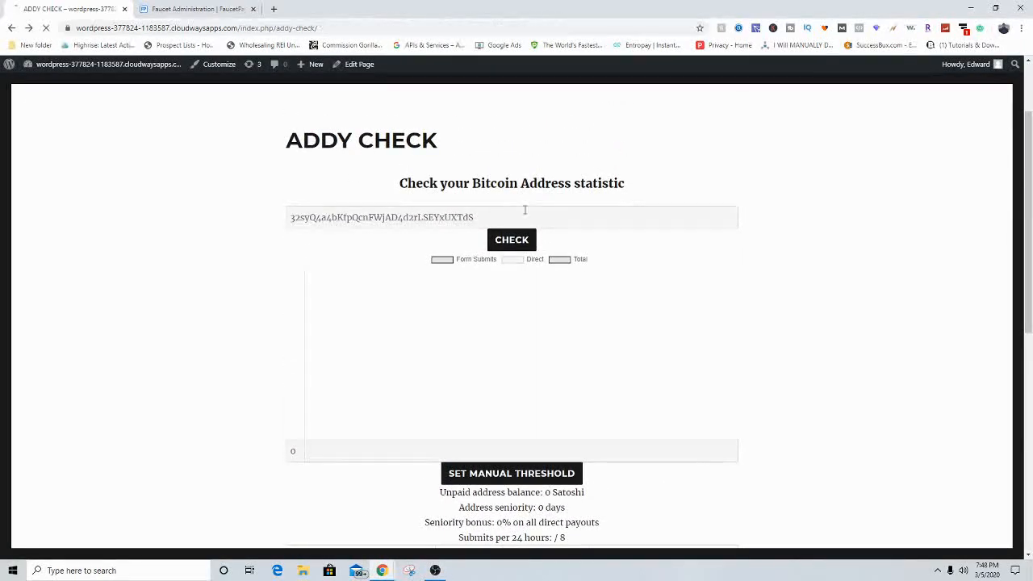
pyautogui.hotkey('alt', 'Left')
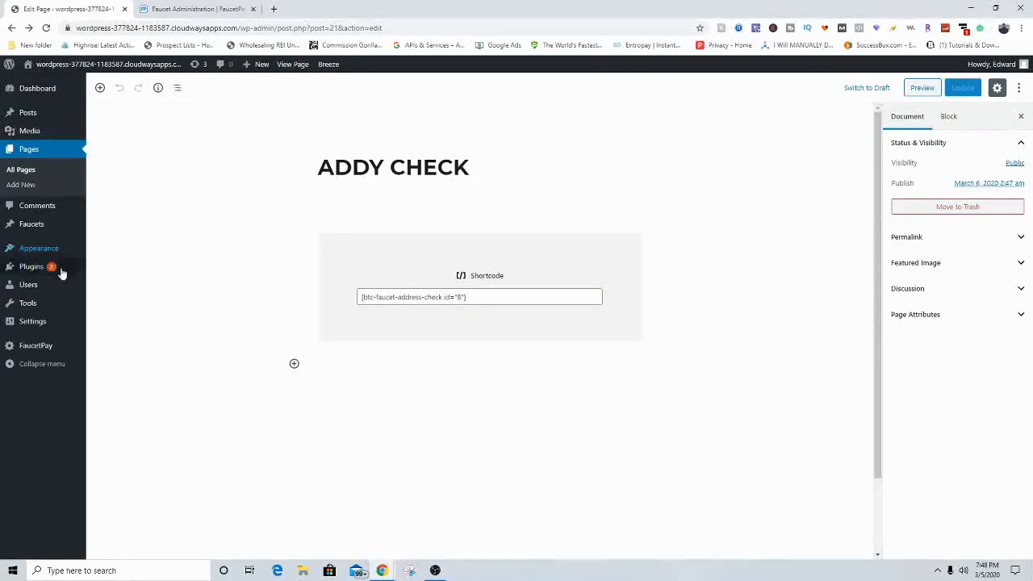
# Step: Copy the [btc-faucet-ref-link] shortcode from the FaucetPay guide and reopen the ADDY CHECK page
pyautogui.click(37, 348)
pyautogui.click(301, 87)
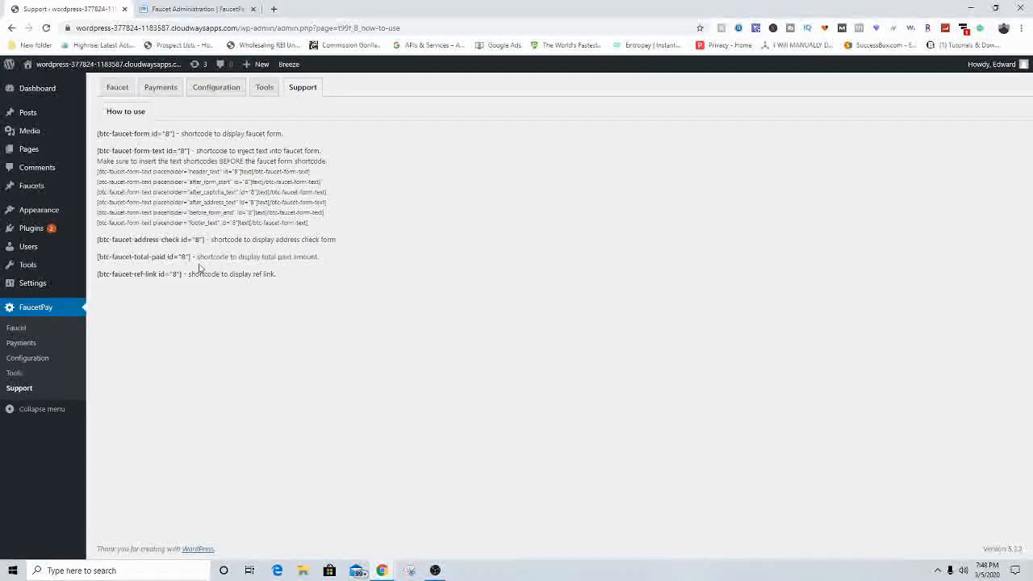
pyautogui.moveTo(183, 274); pyautogui.dragTo(99, 282)
pyautogui.rightClick(117, 275)
pyautogui.click(141, 299)
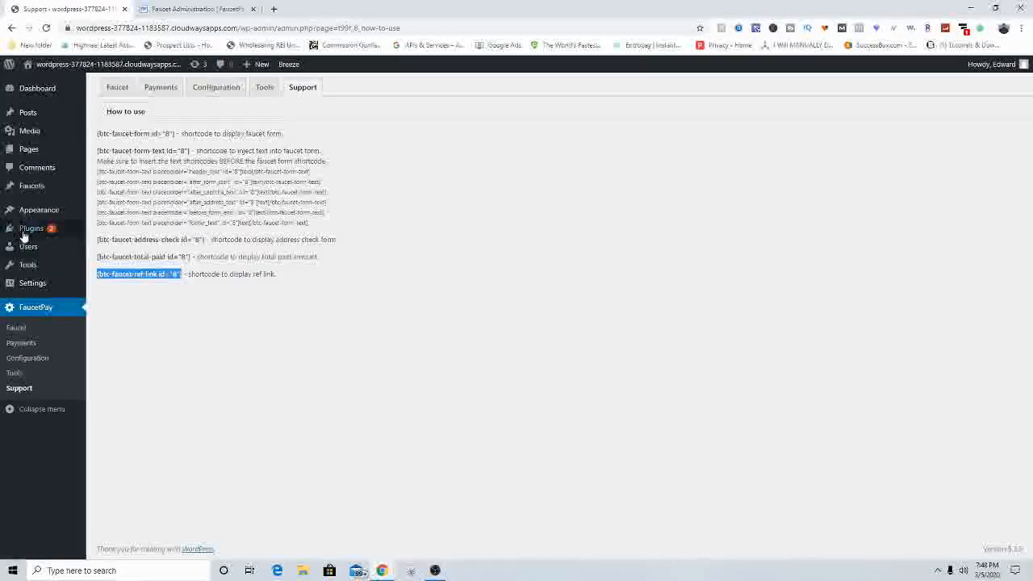
pyautogui.click(37, 149)
pyautogui.click(142, 171)
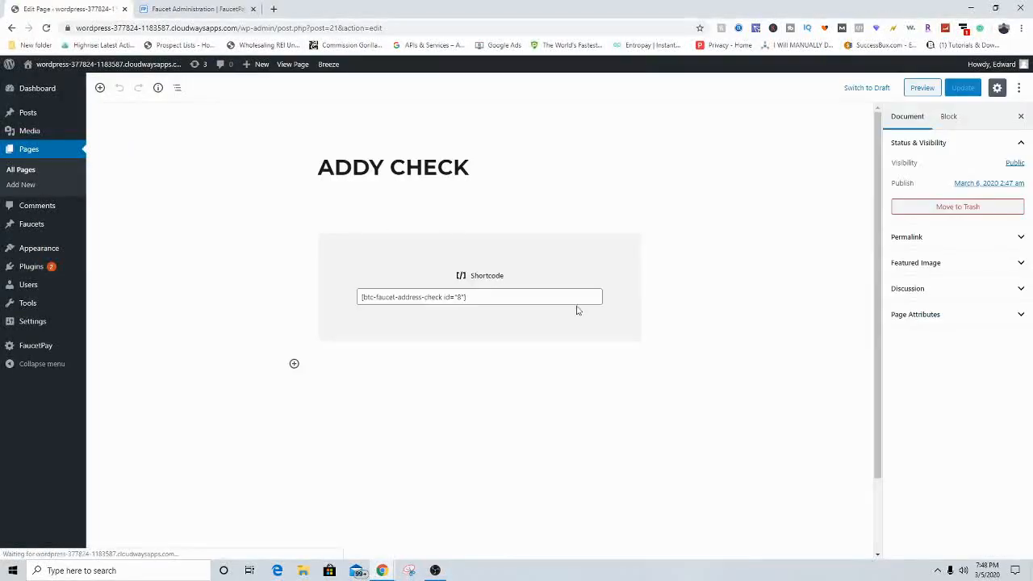
# Step: Add a Shortcode block below the address check and paste the ref-link shortcode into it
pyautogui.click(293, 363)
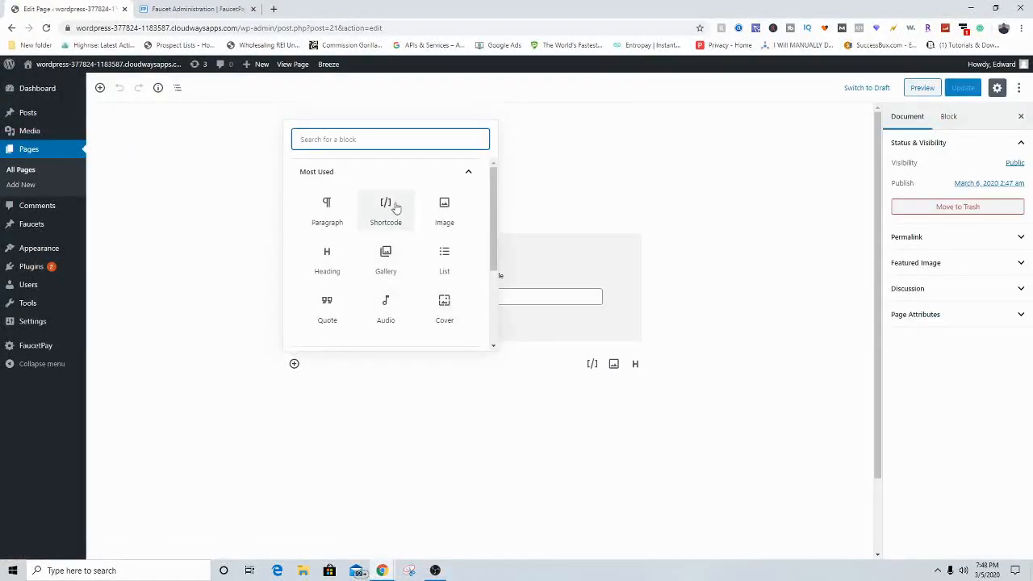
pyautogui.click(393, 213)
pyautogui.rightClick(446, 413)
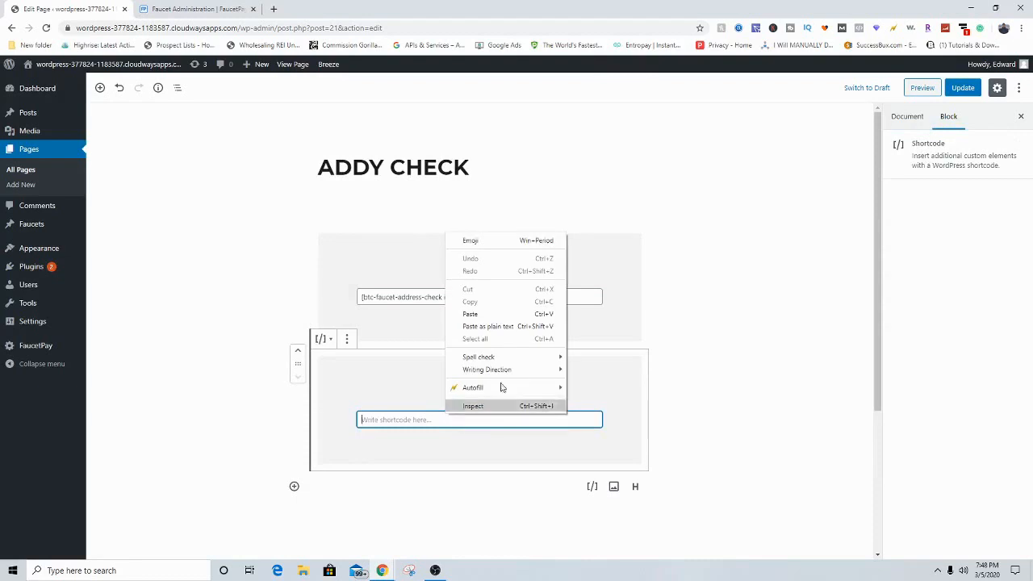
pyautogui.click(476, 316)
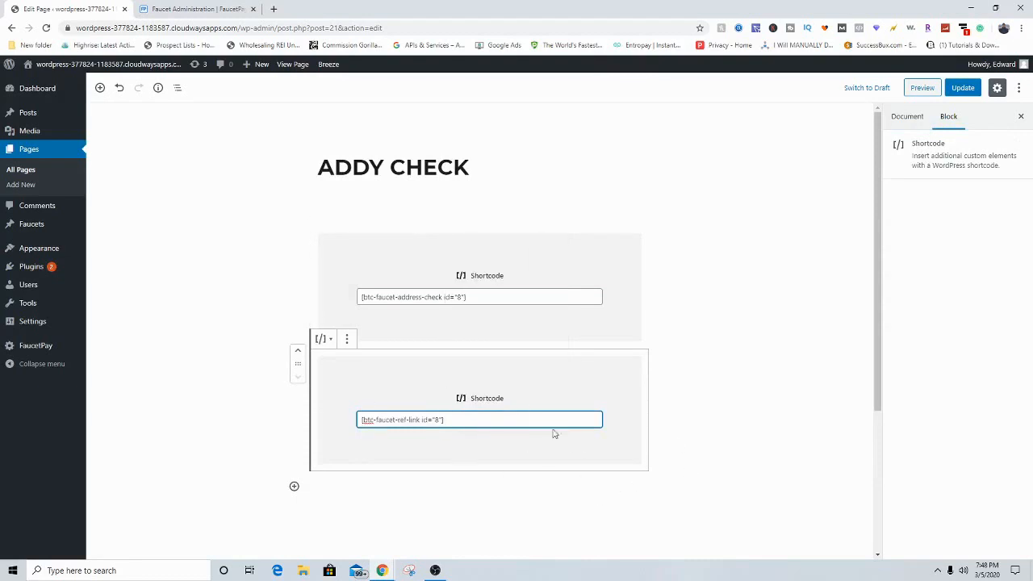
# Step: Update the ADDY CHECK page and preview it showing the referral link
pyautogui.click(731, 423)
pyautogui.click(963, 87)
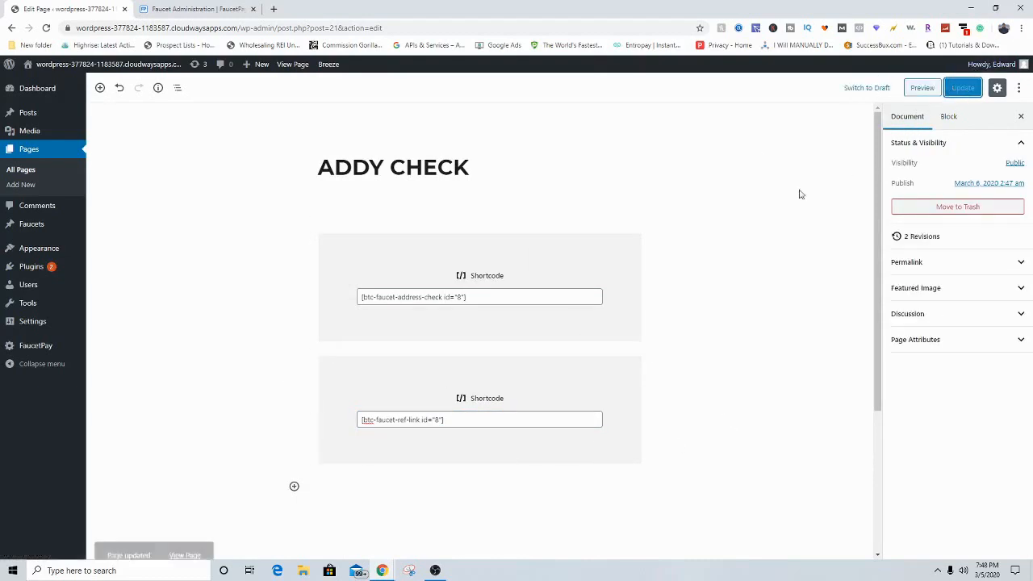
pyautogui.click(924, 89)
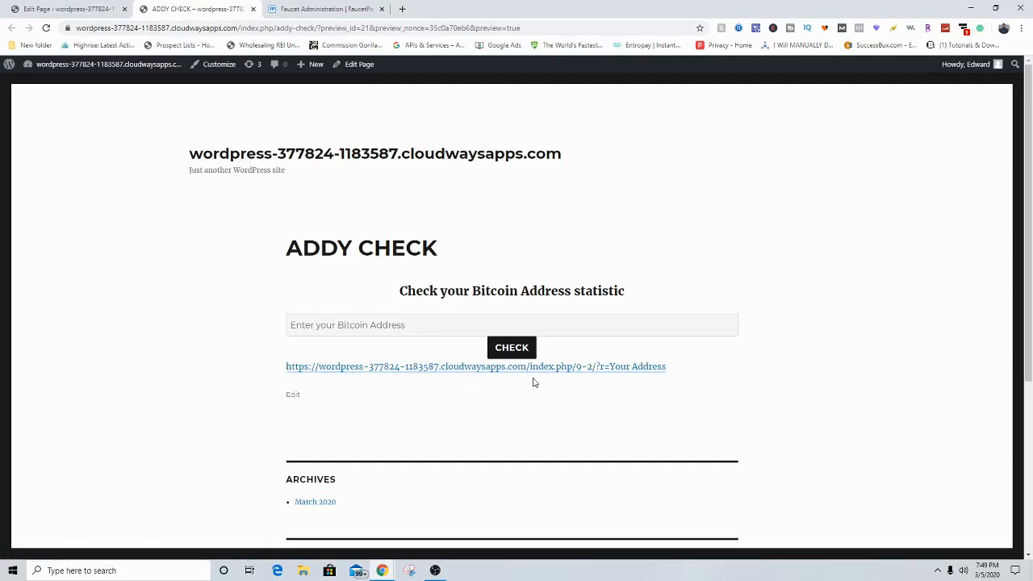
# Step: Scroll through the ADDY CHECK preview, then close the preview tab to return to the editor
pyautogui.scroll(-1, 667, 373)
pyautogui.scroll(-1, 433, 224)
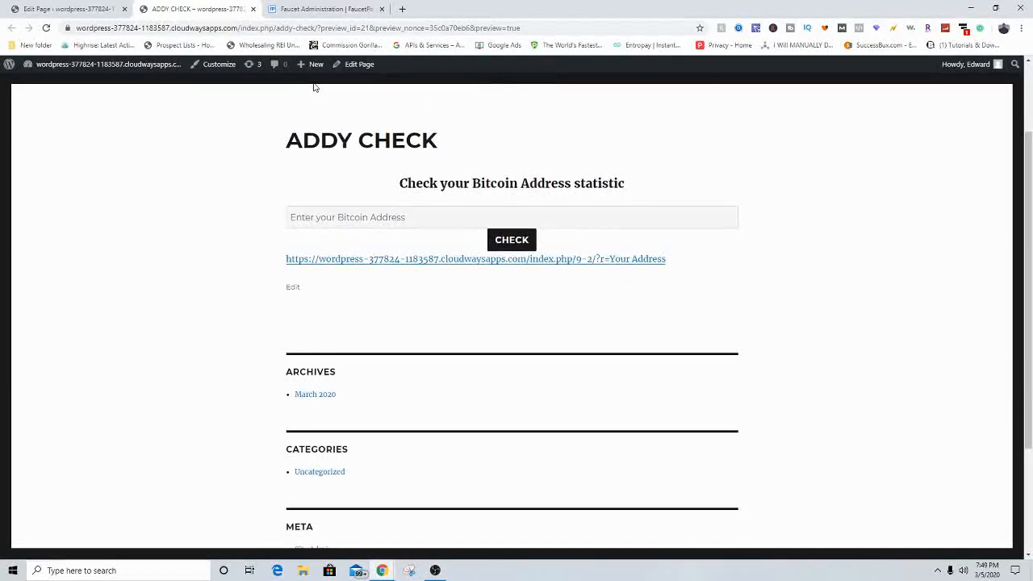
pyautogui.scroll(2, 272, 134)
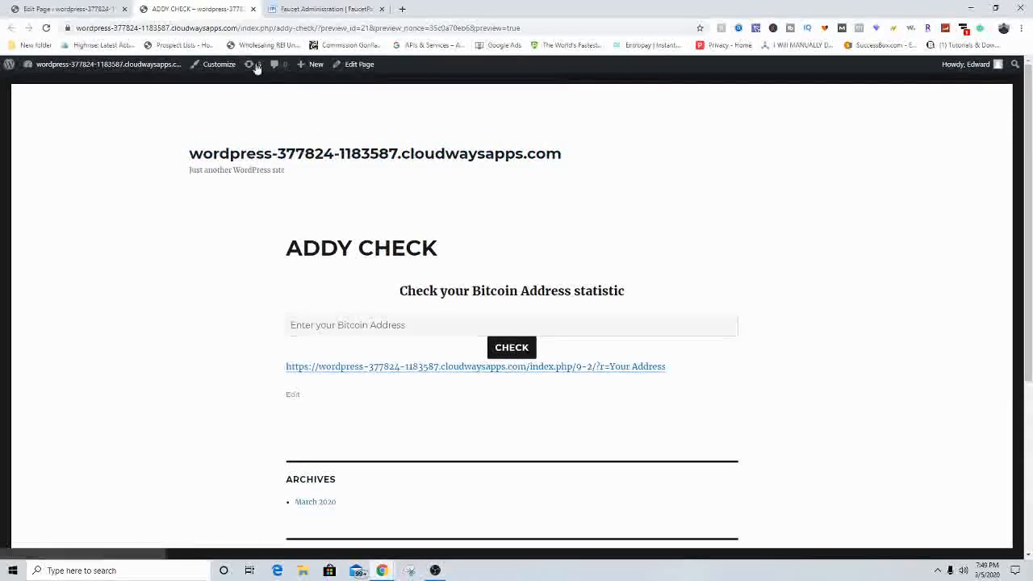
pyautogui.click(252, 9)
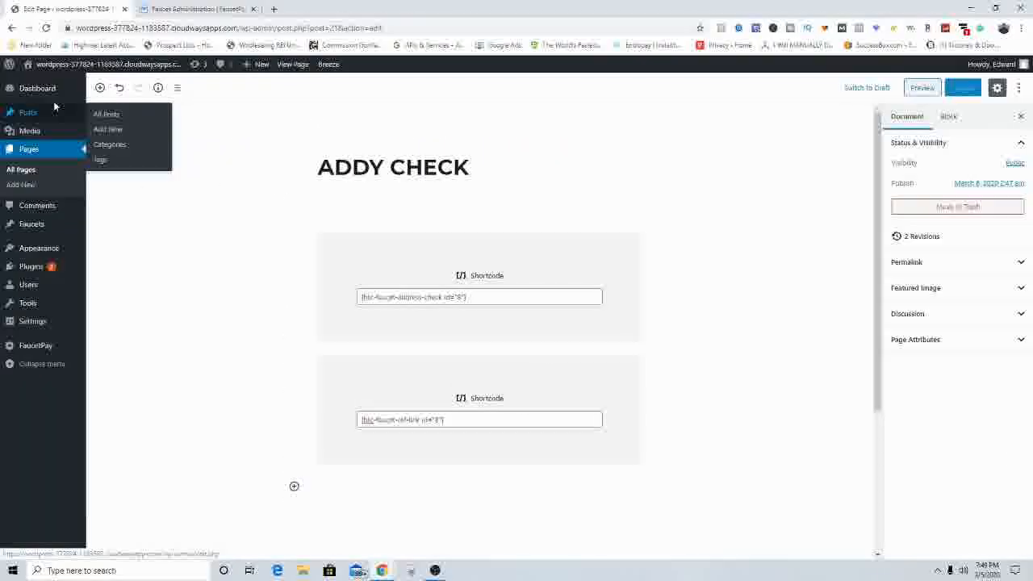
pyautogui.moveTo(52, 97)
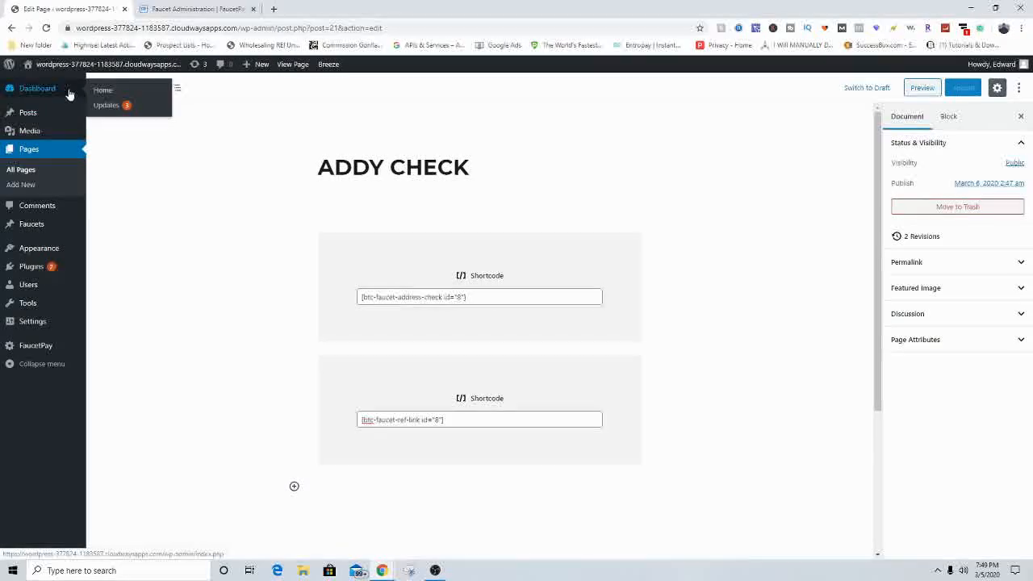